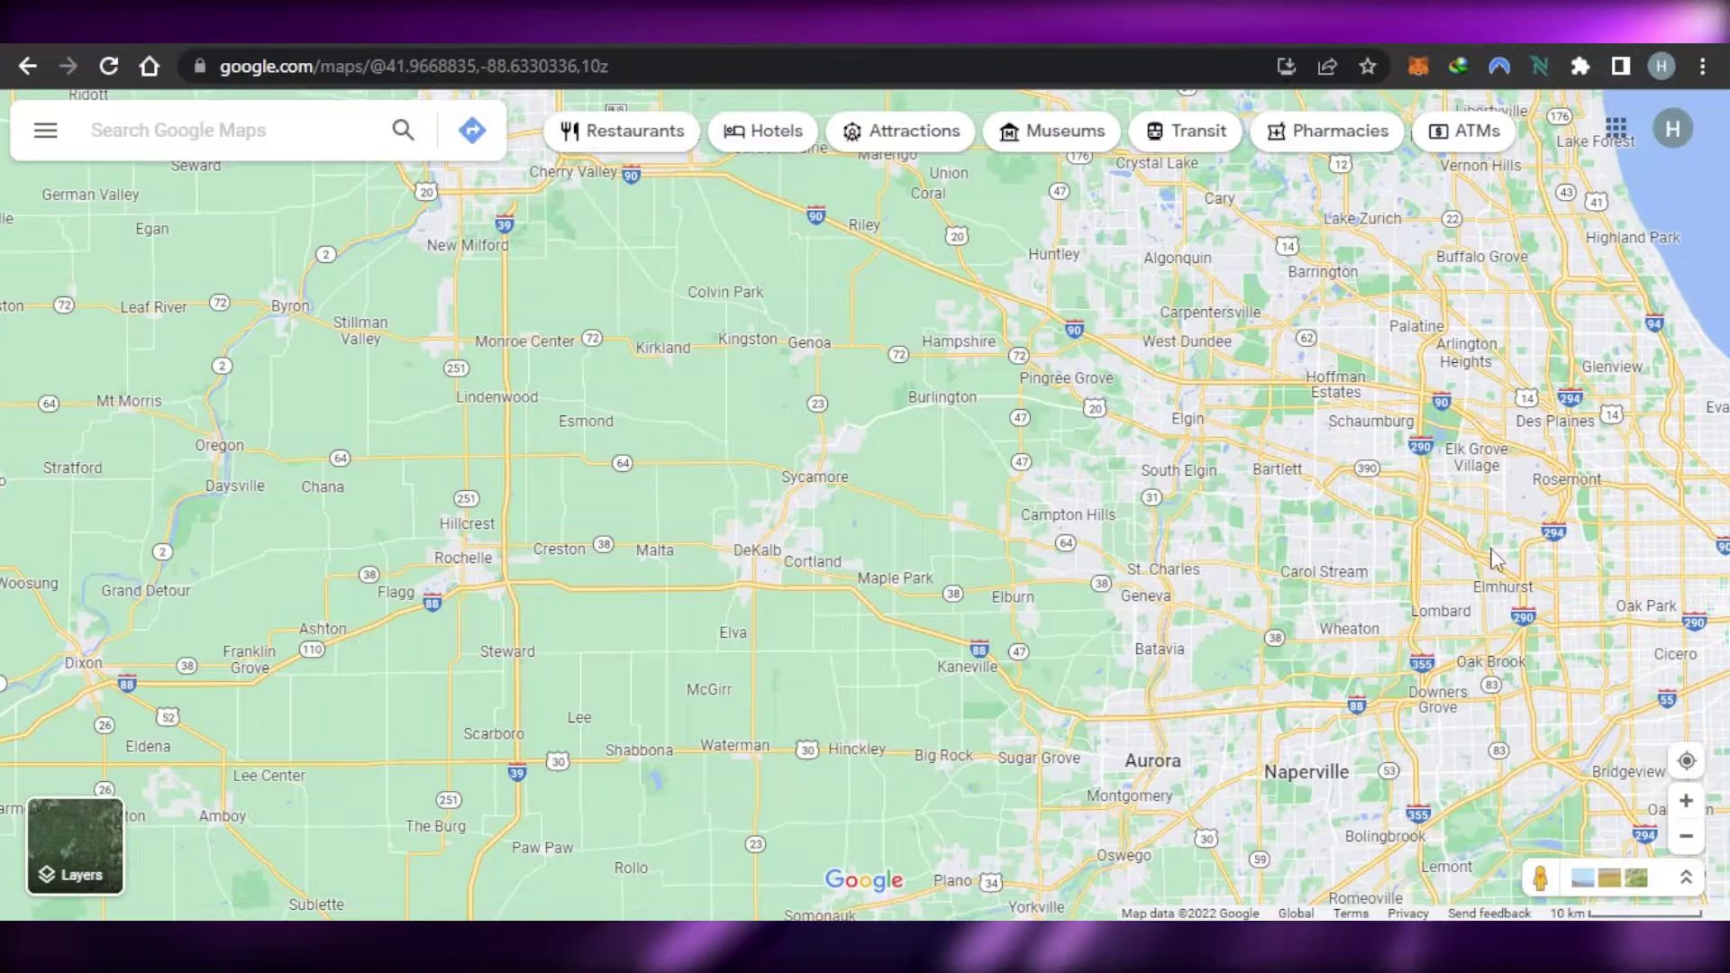
drag(1491, 558, 963, 874)
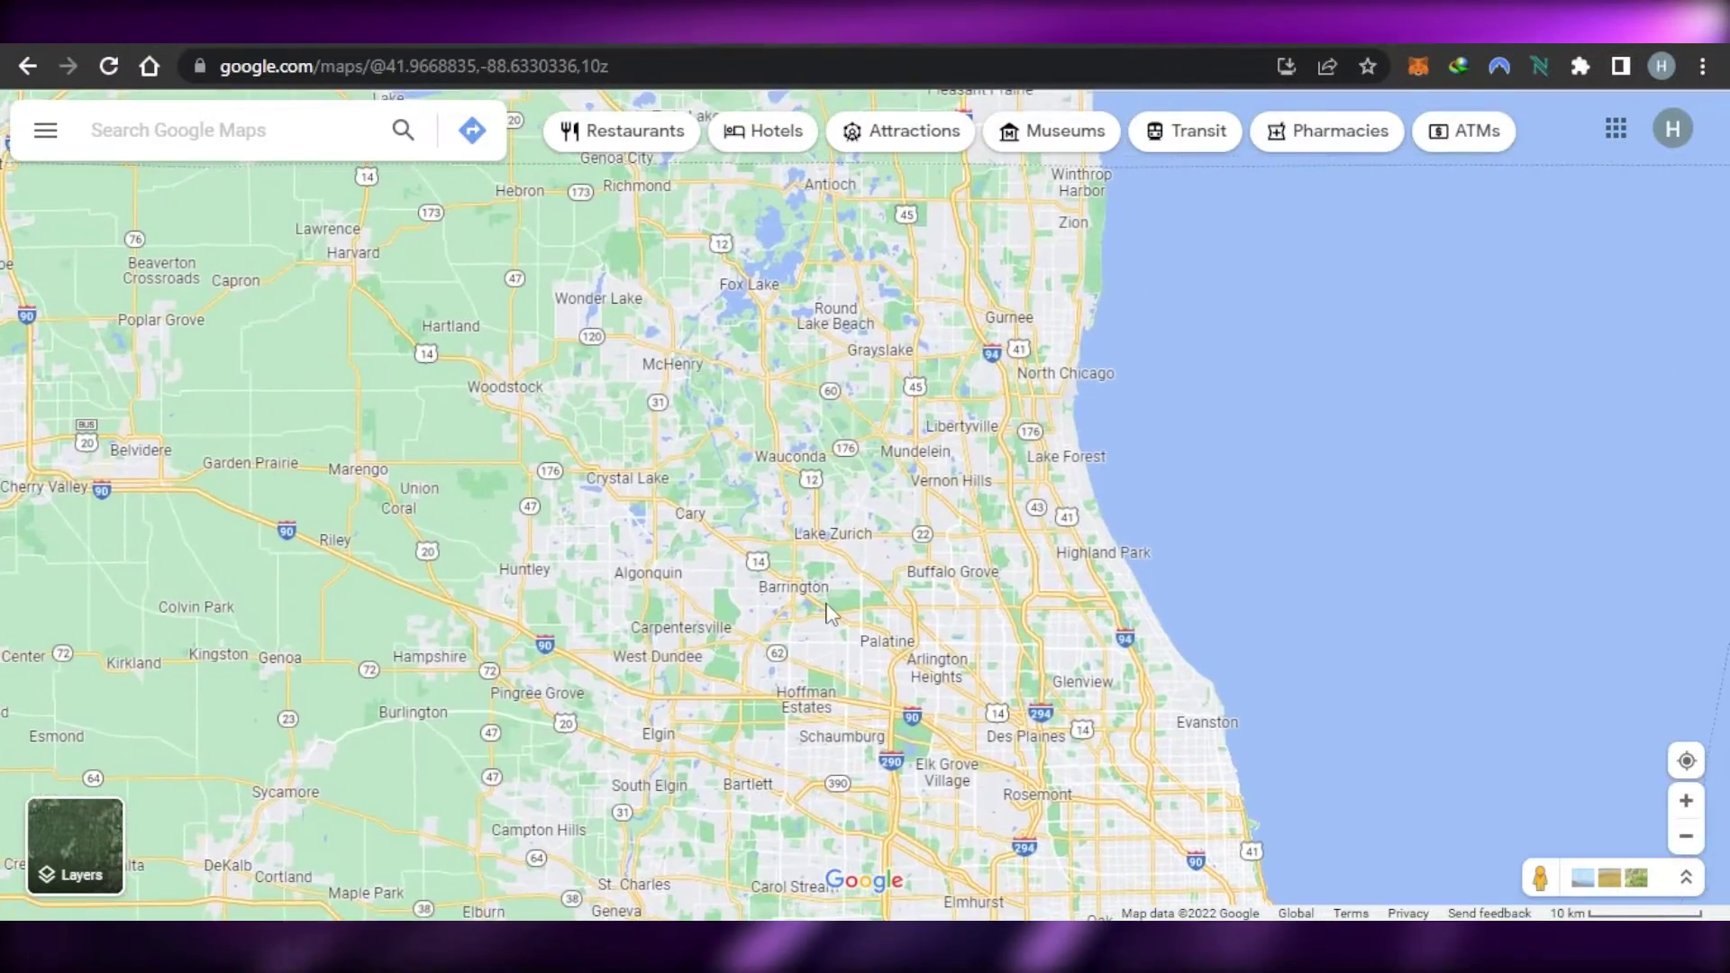
drag(828, 351, 901, 540)
drag(892, 361, 901, 550)
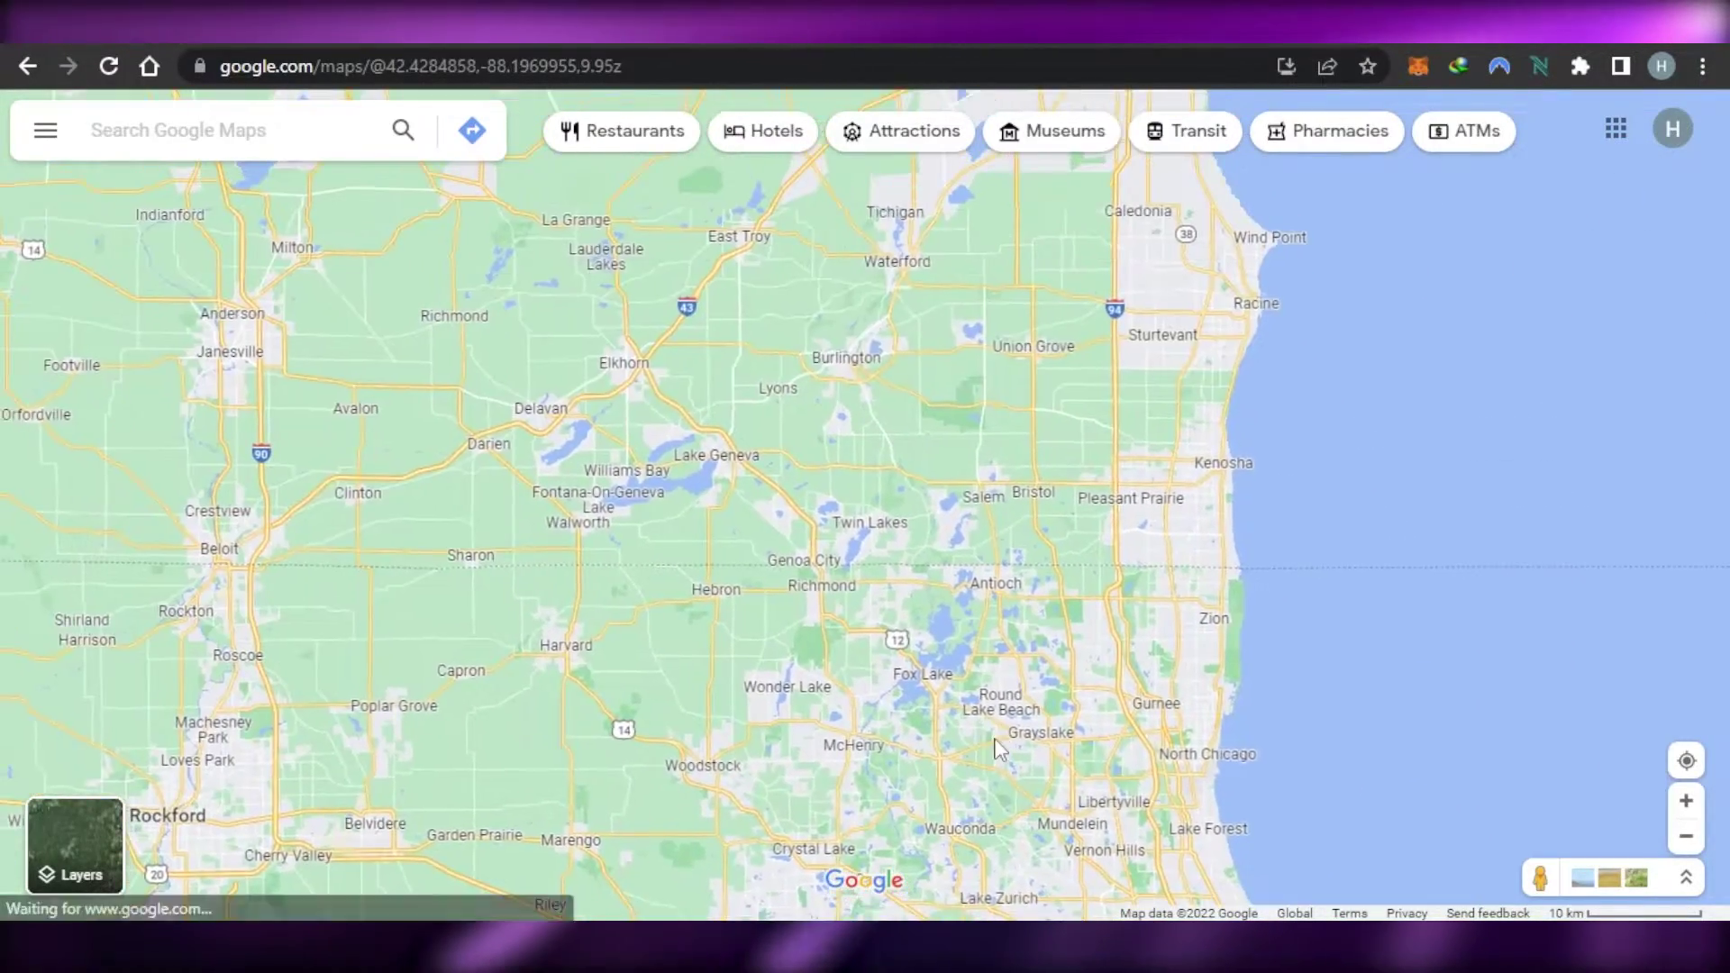
drag(898, 363, 964, 433)
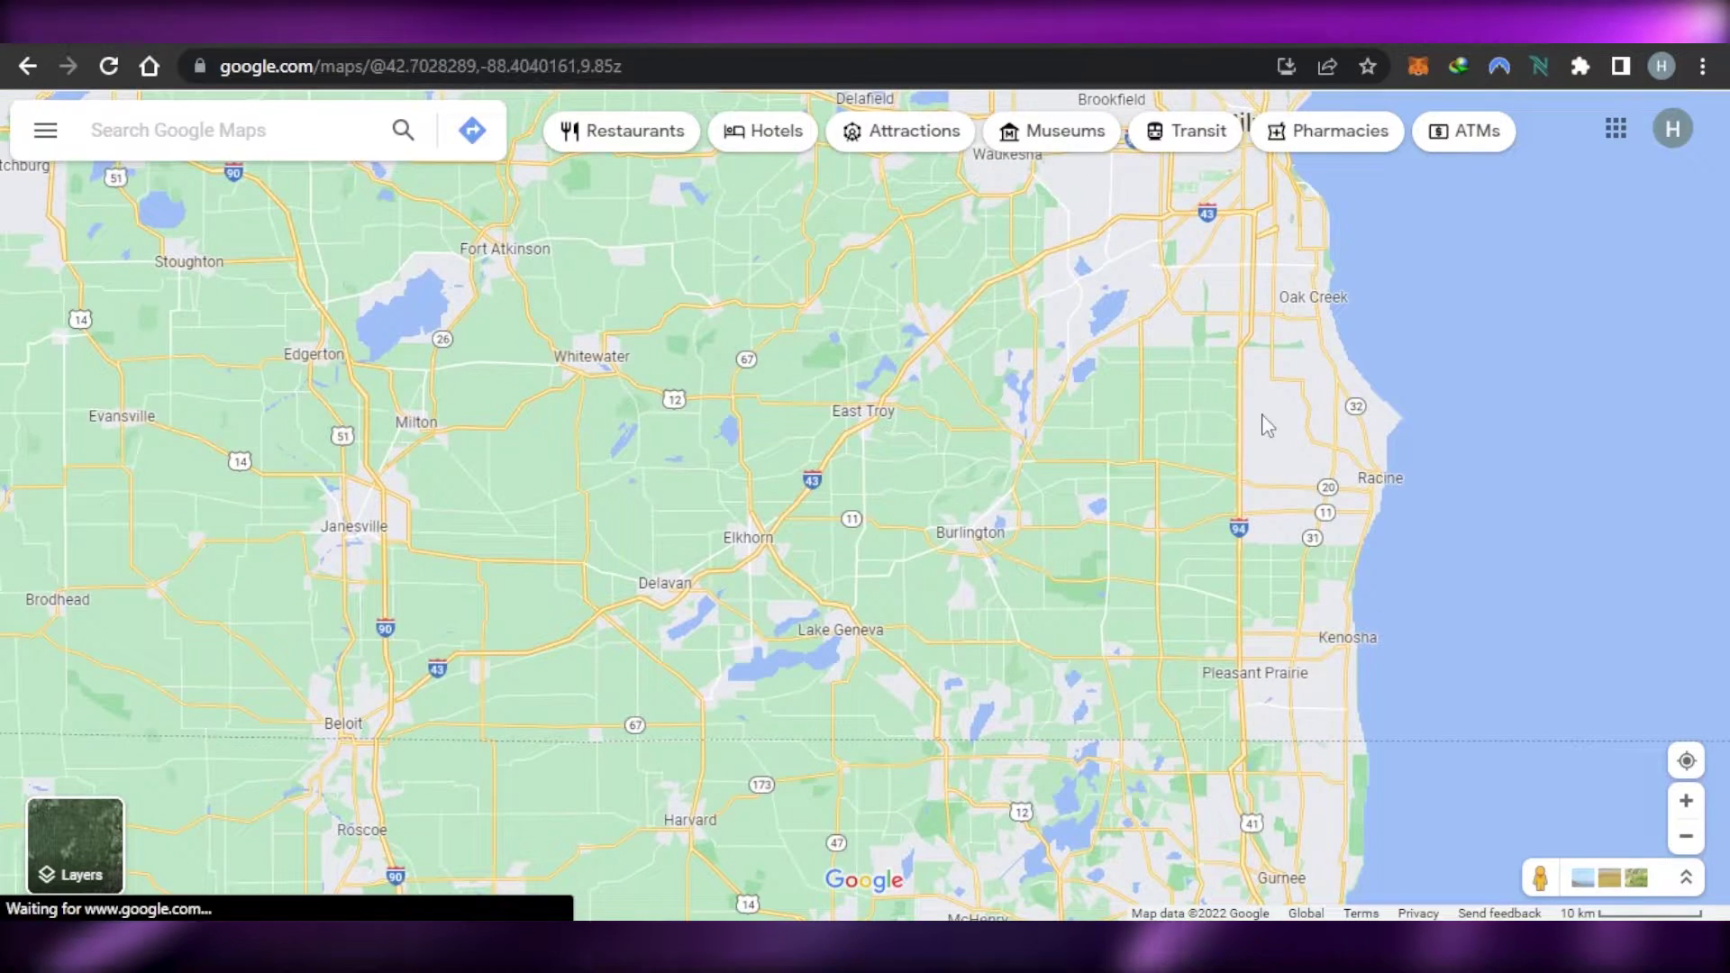
drag(725, 597, 874, 420)
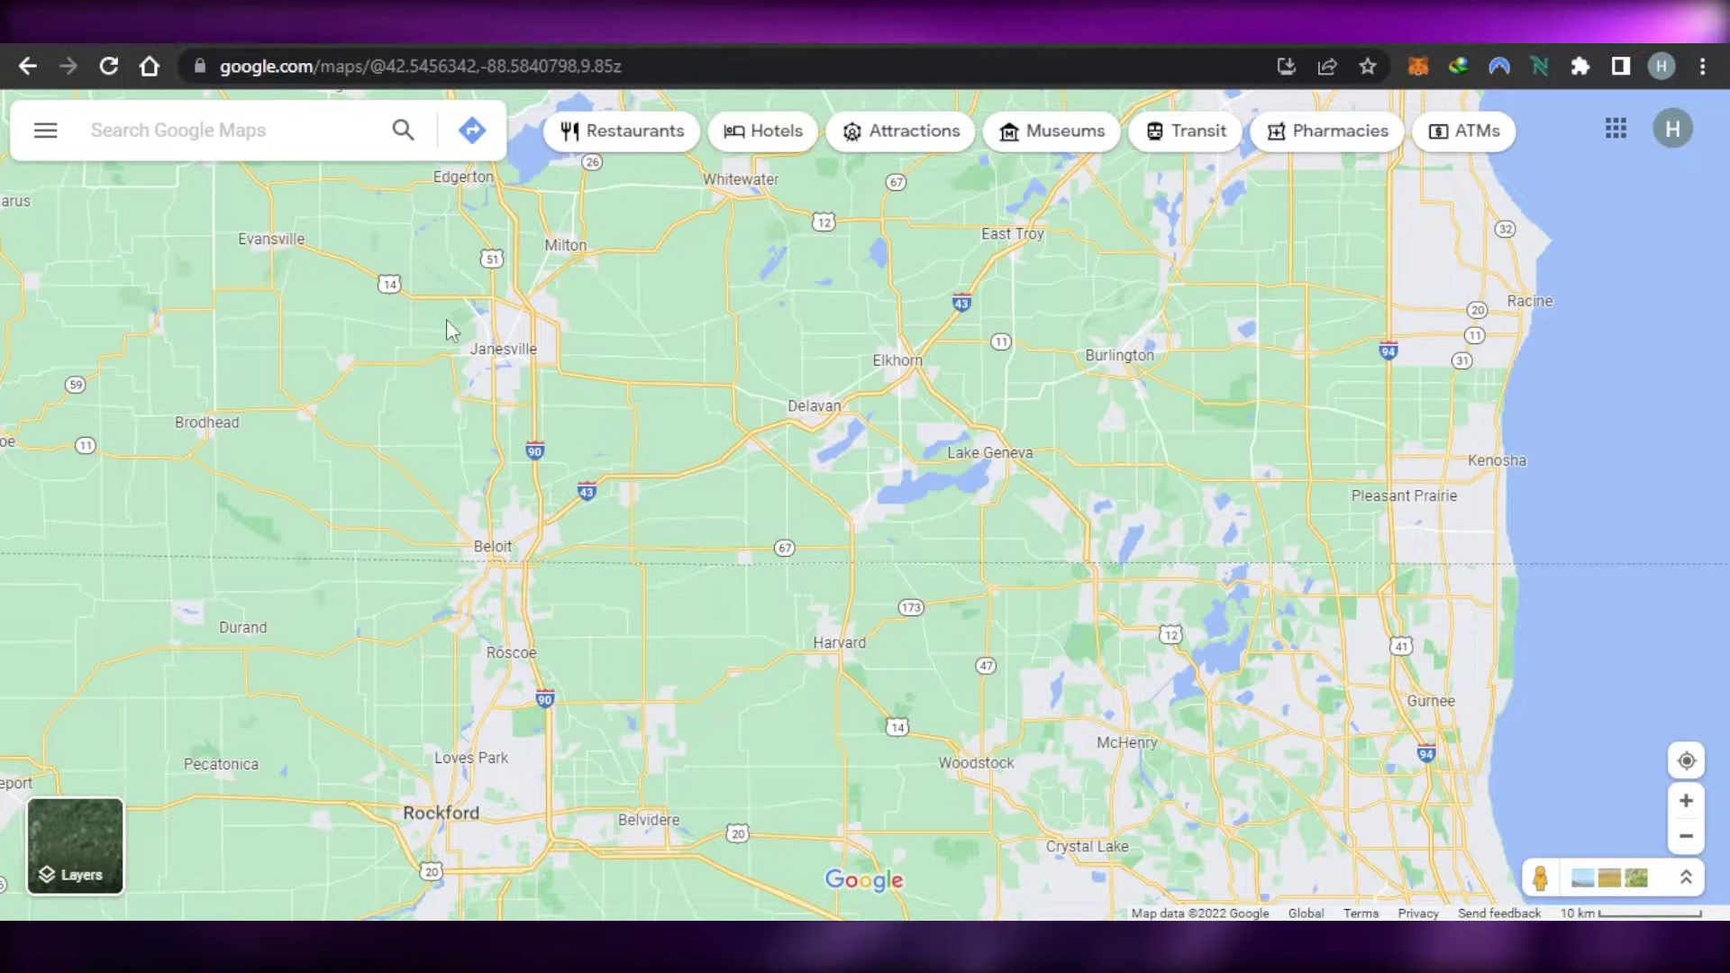
drag(448, 330, 469, 586)
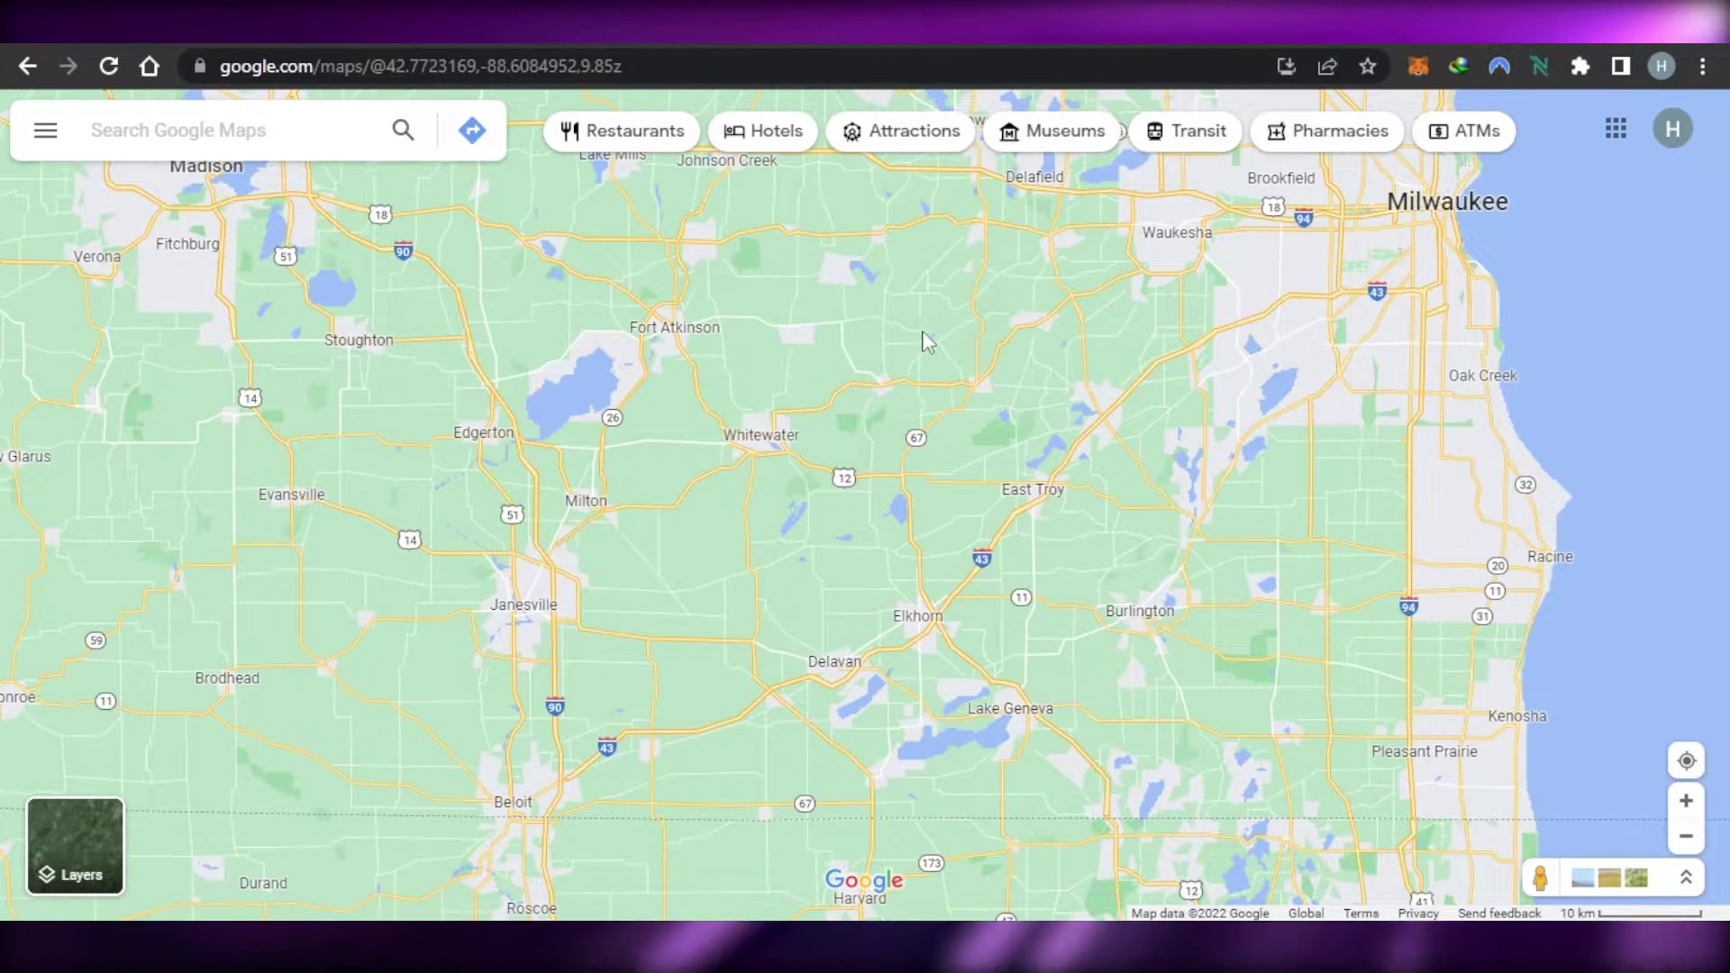
drag(923, 340, 1291, 541)
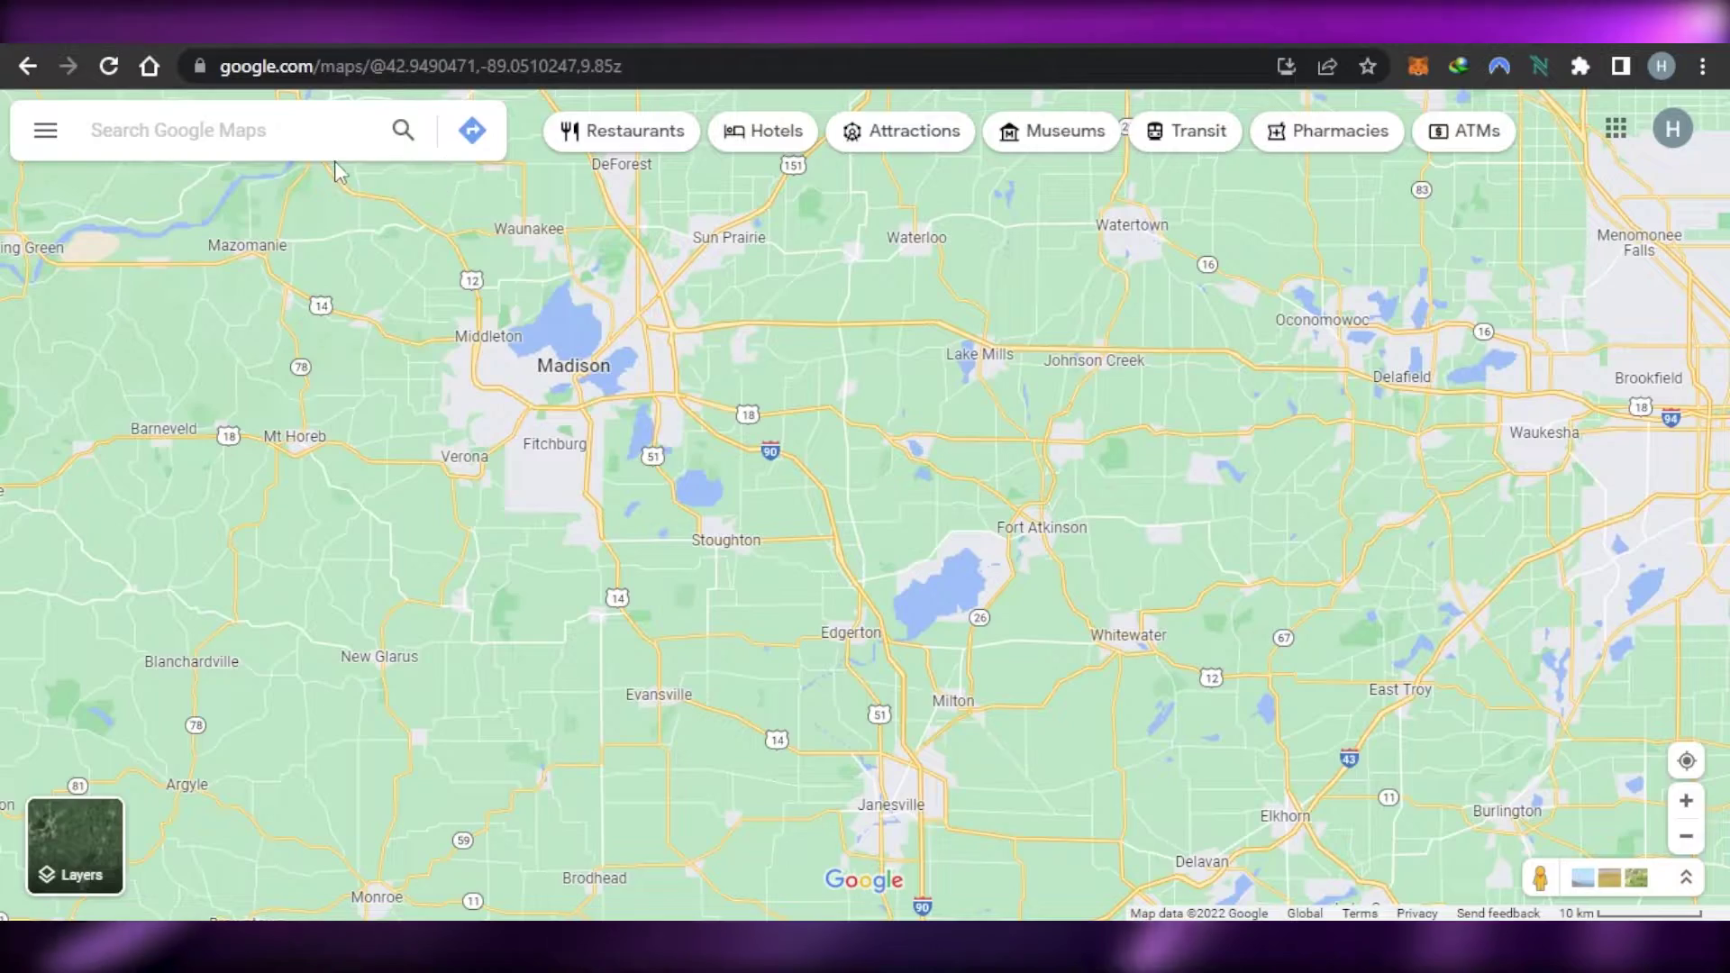
drag(375, 343, 419, 600)
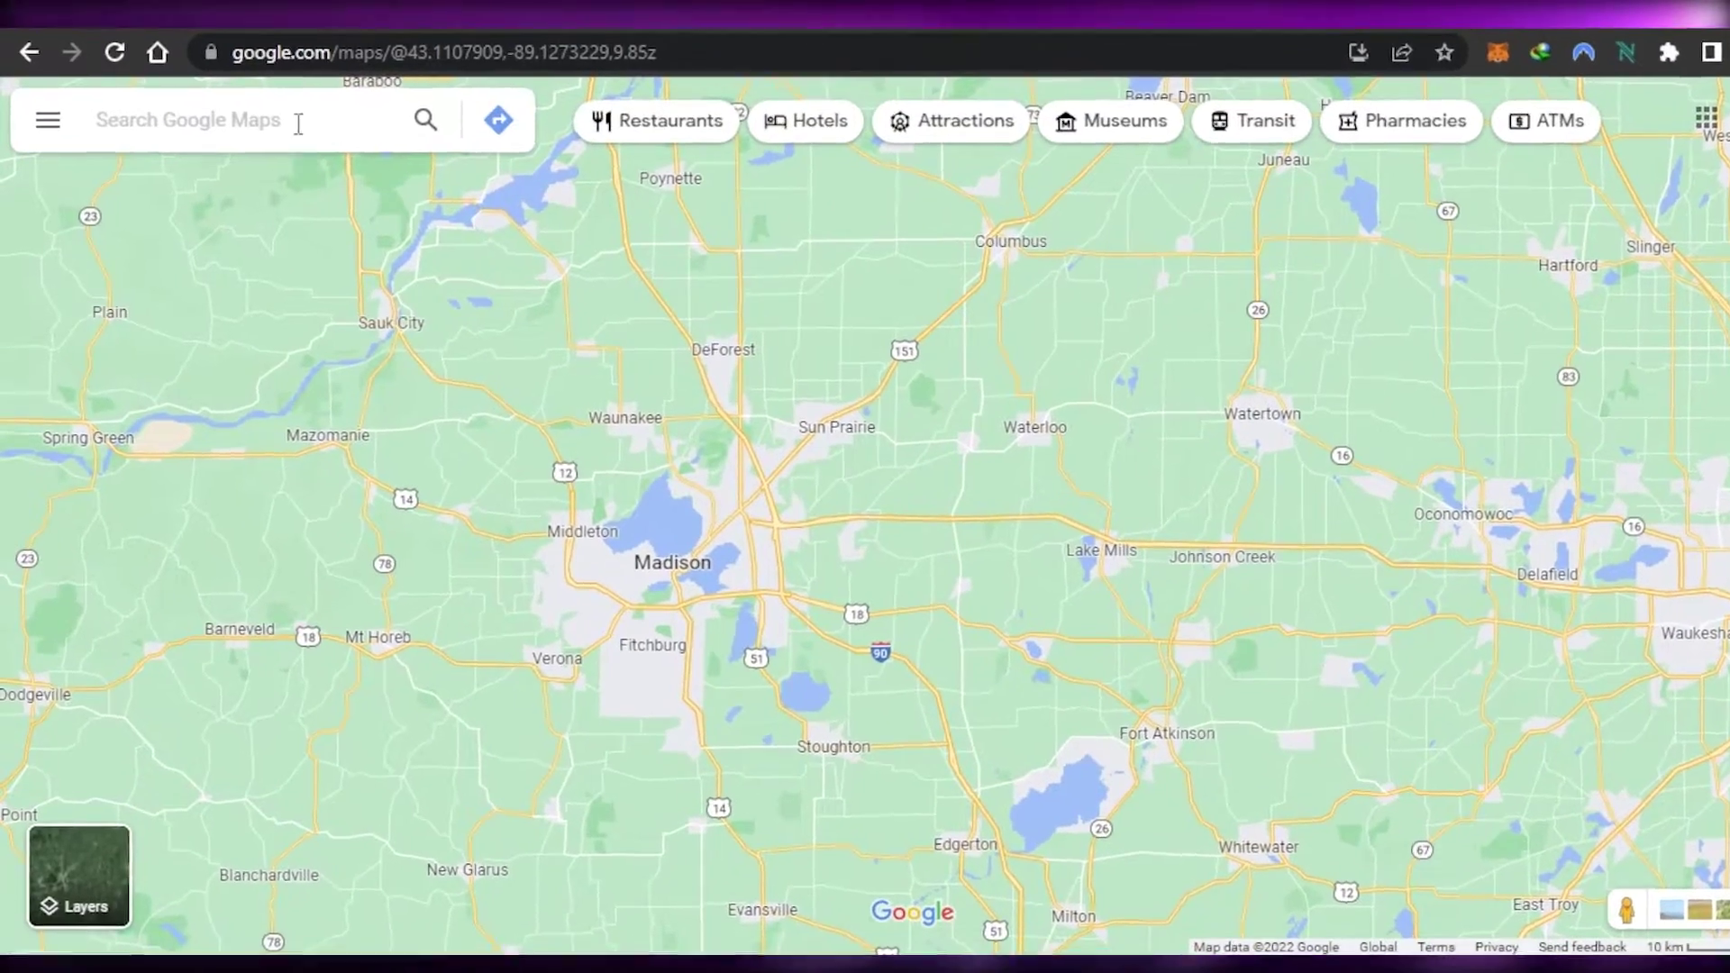
Search the map area around Madison for Restaurants
click(298, 124)
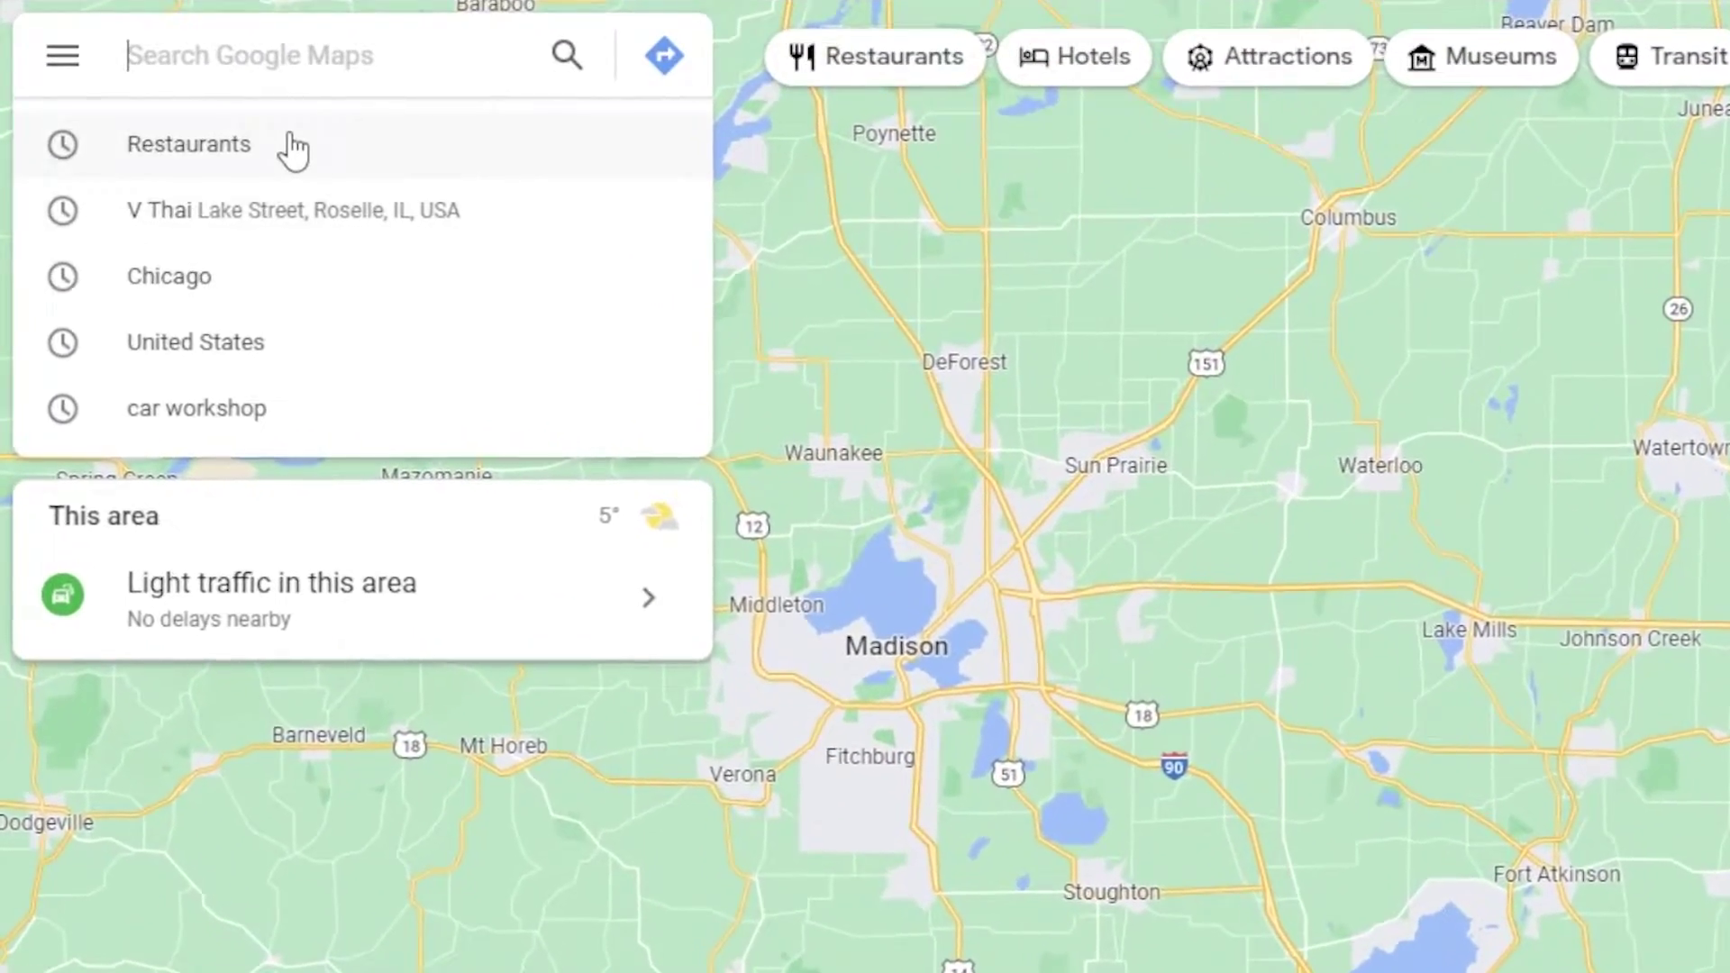
drag(771, 285, 855, 458)
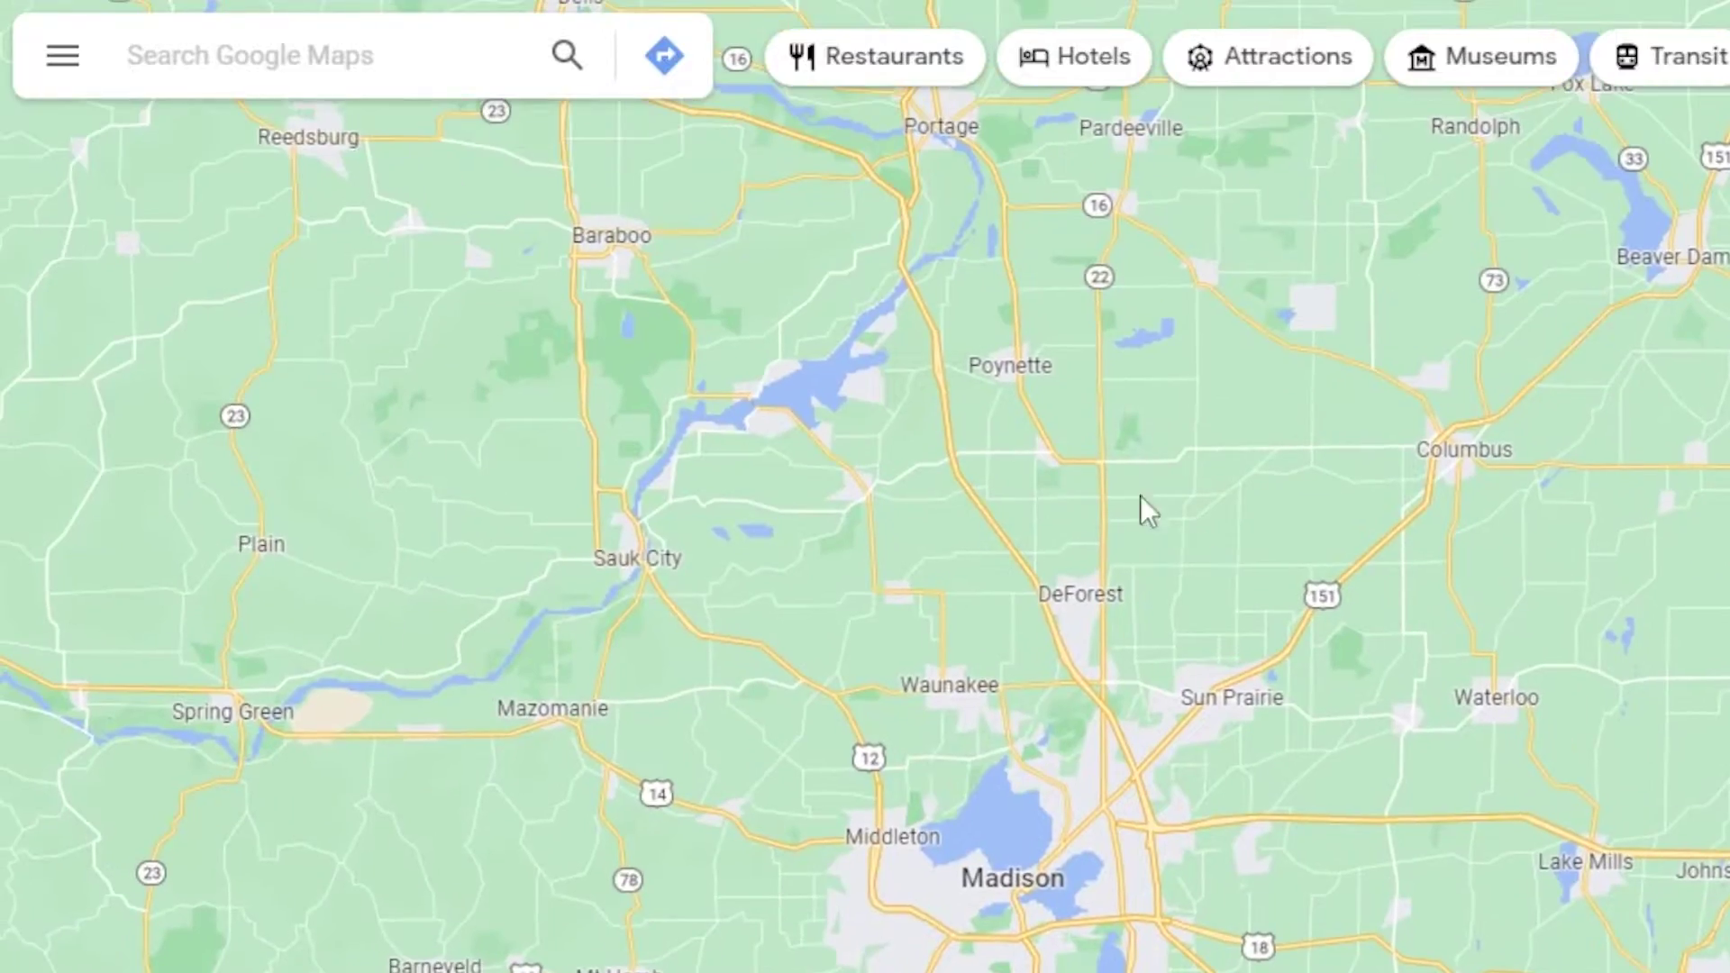
drag(1142, 509, 876, 152)
drag(1370, 537, 1112, 316)
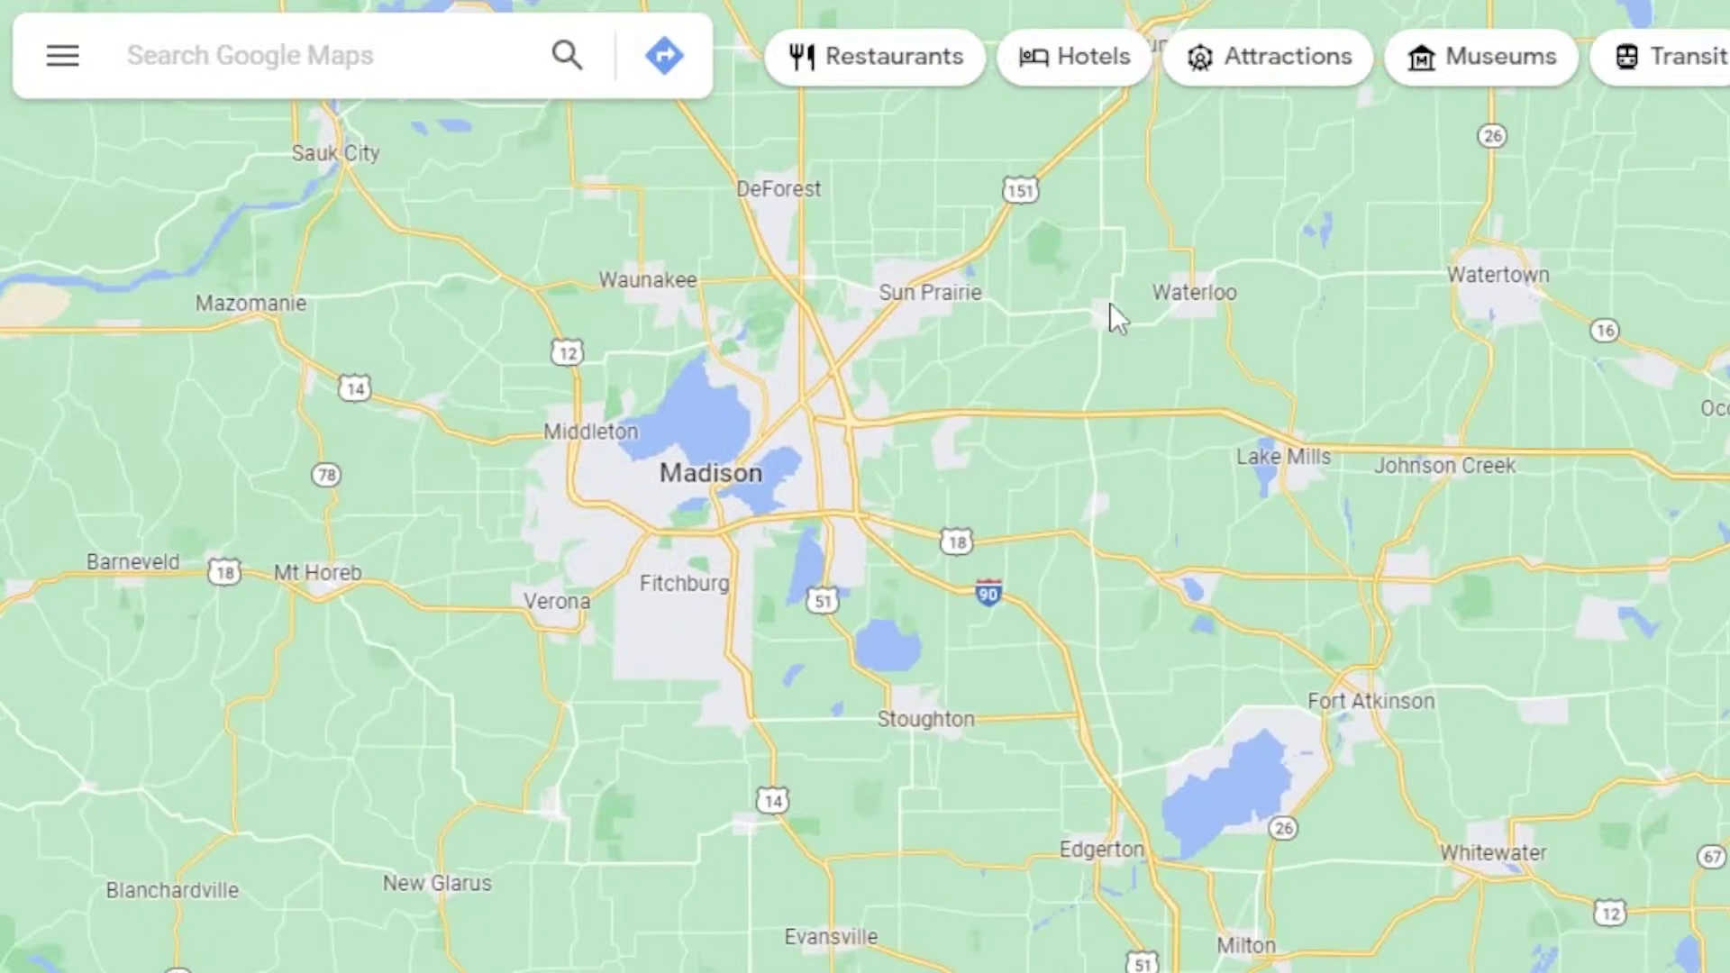
drag(1283, 626, 1157, 450)
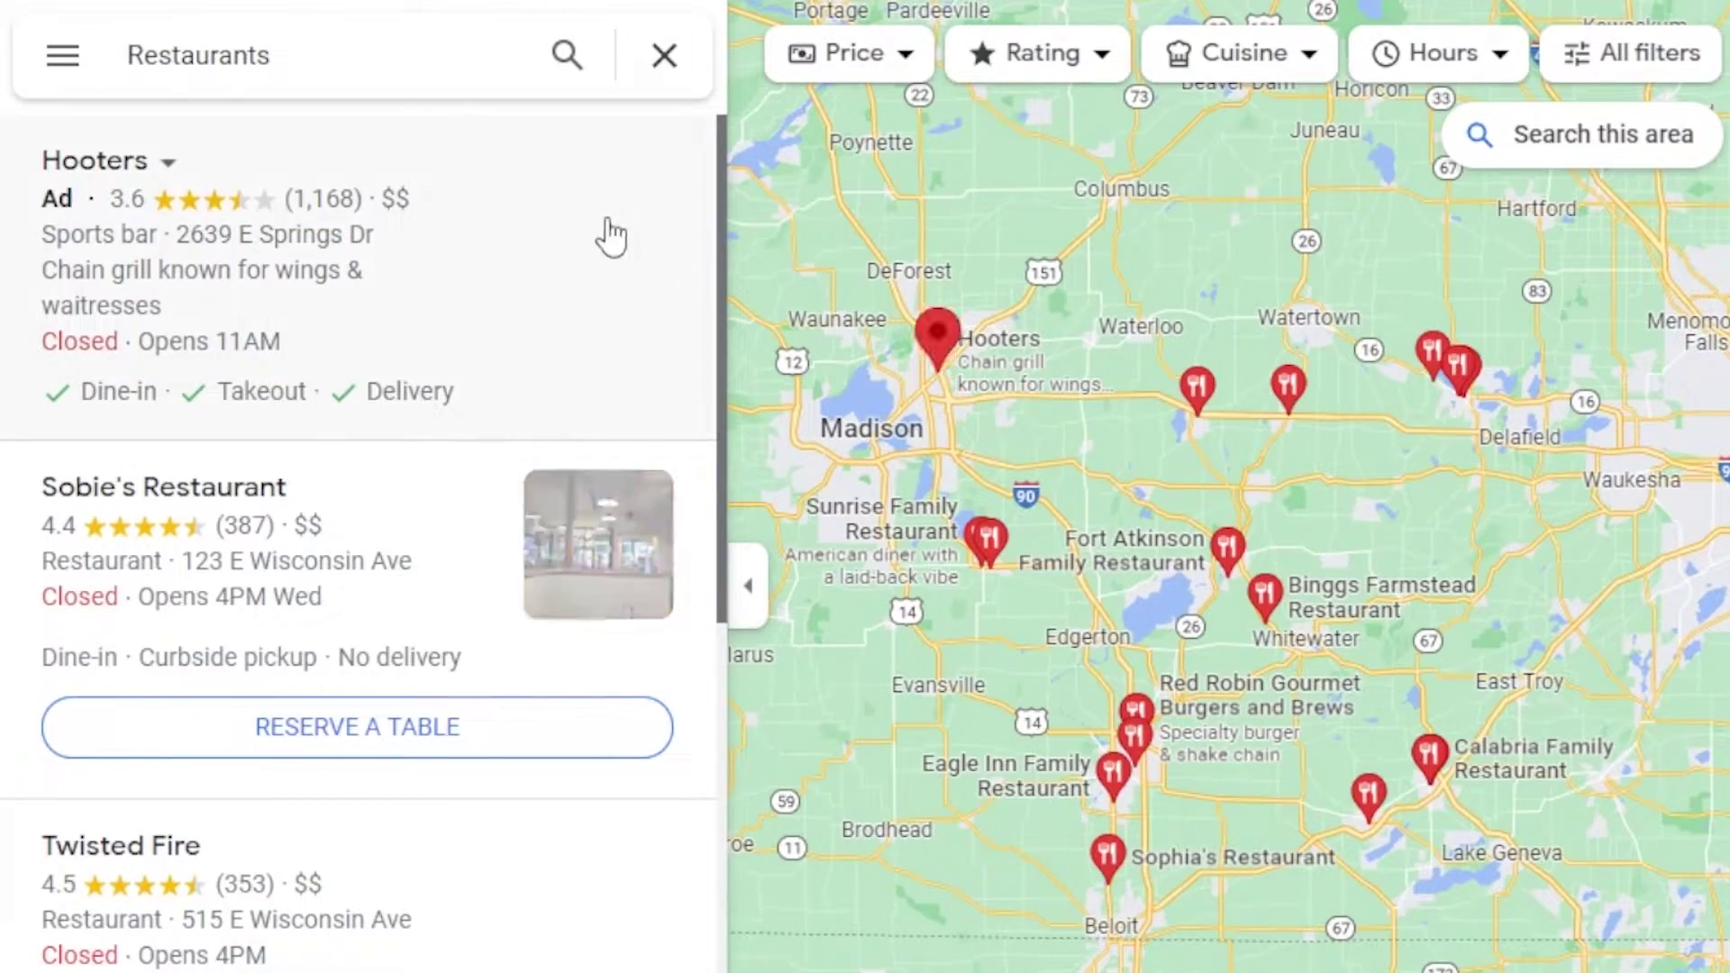
Look through the restaurant results and open the details of Sobie's Restaurant
drag(714, 225, 699, 83)
scroll(711, 284, up, 1)
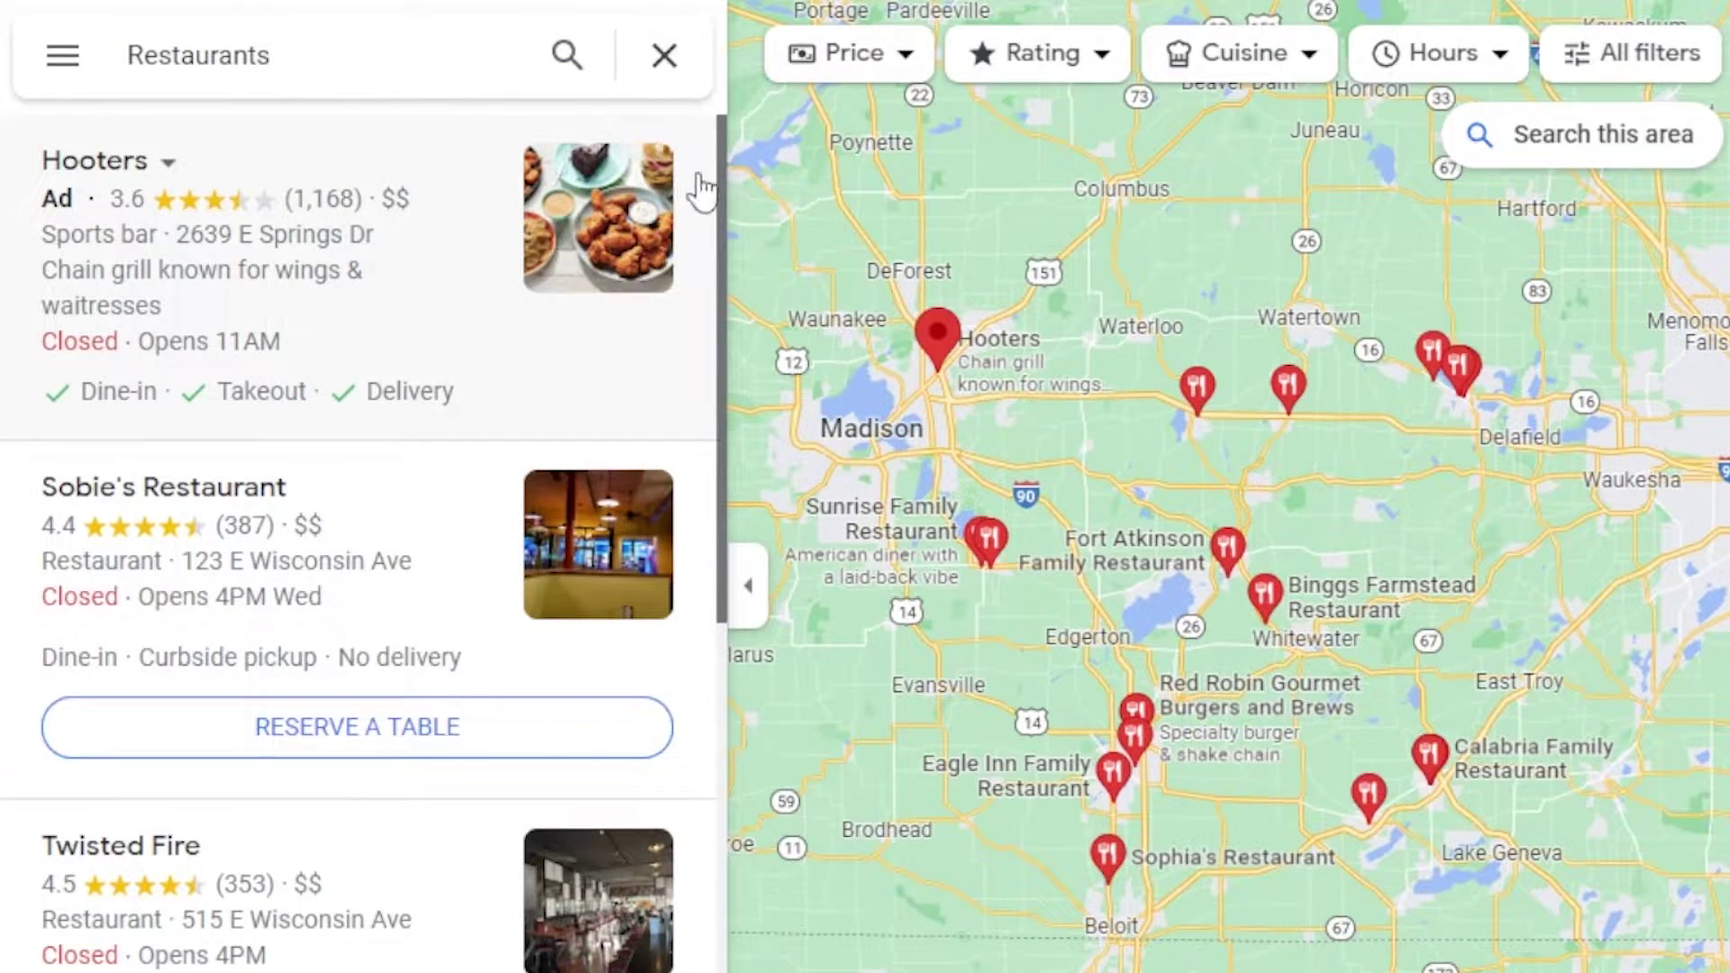
mouse_move(717, 170)
mouse_down()
mouse_move(715, 429)
mouse_move(717, 143)
mouse_up()
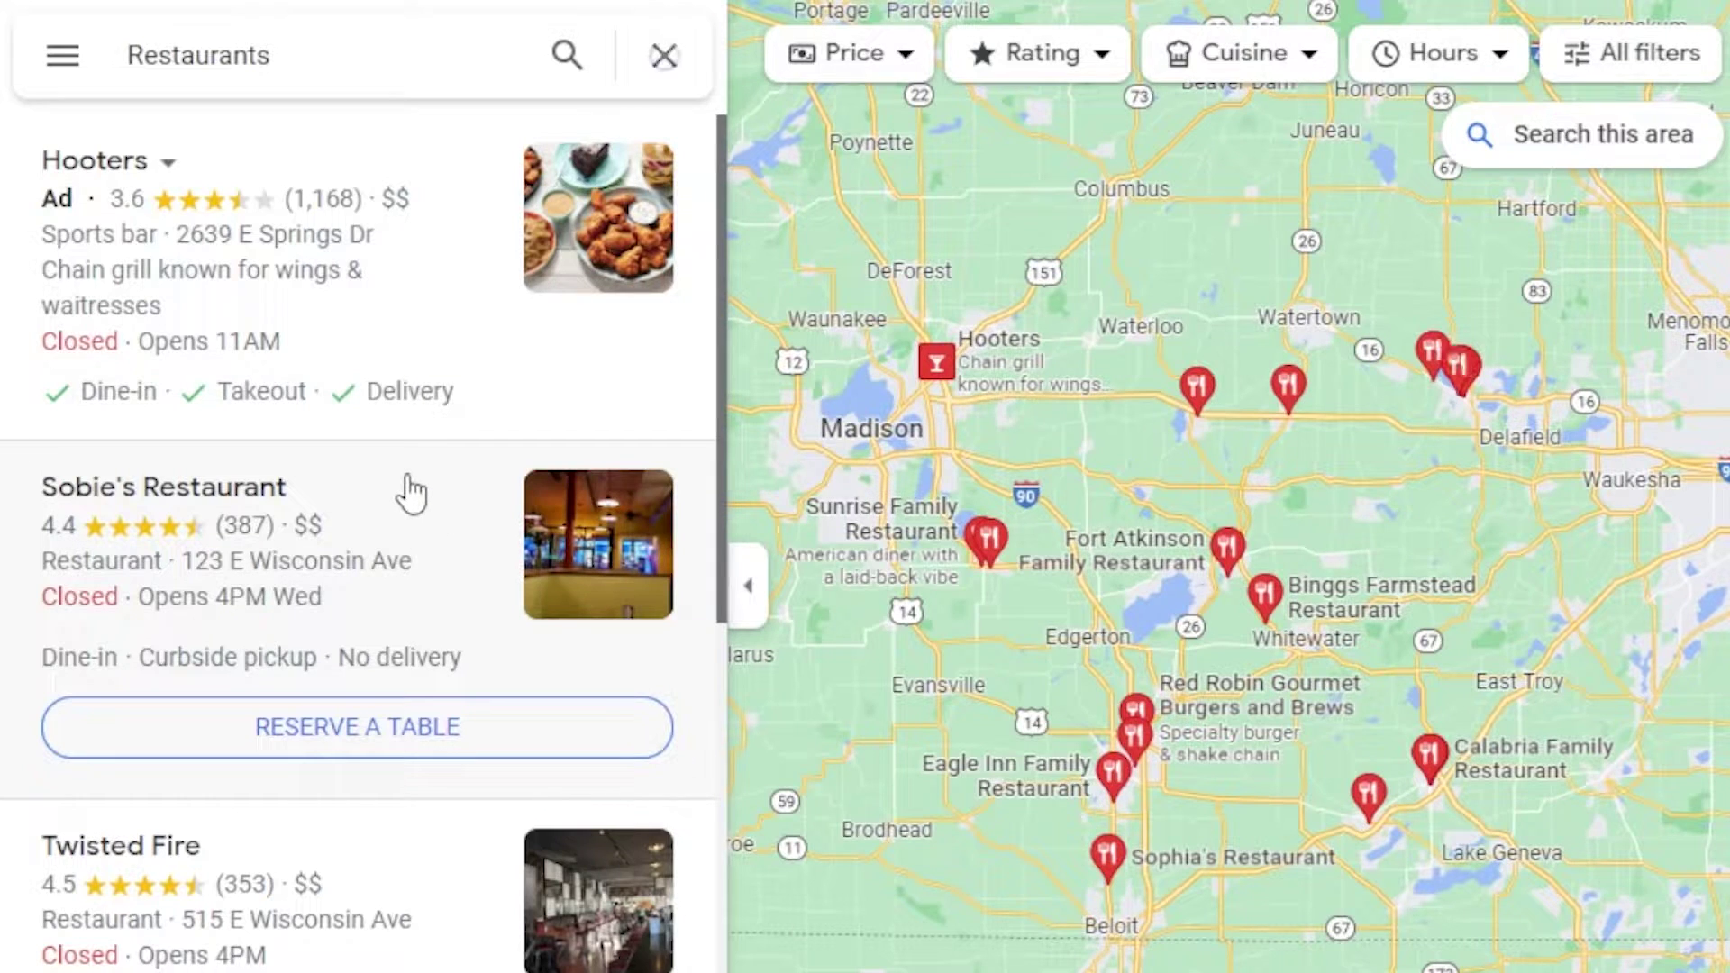
click(401, 599)
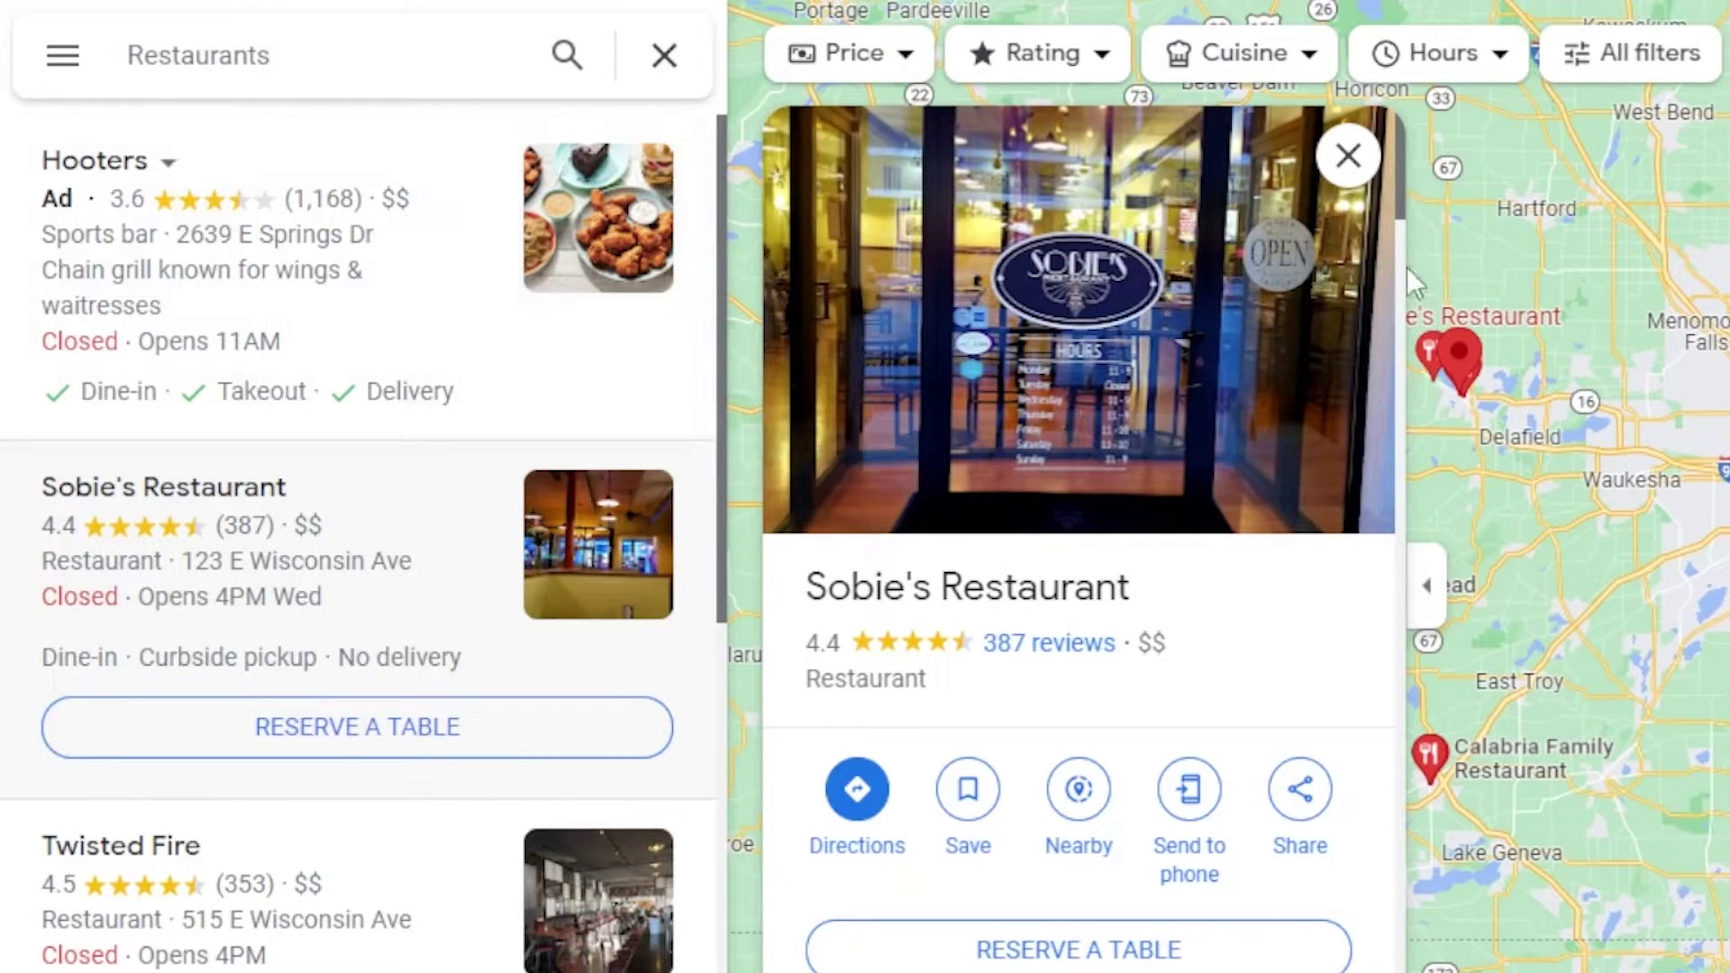
key(ctrl+a)
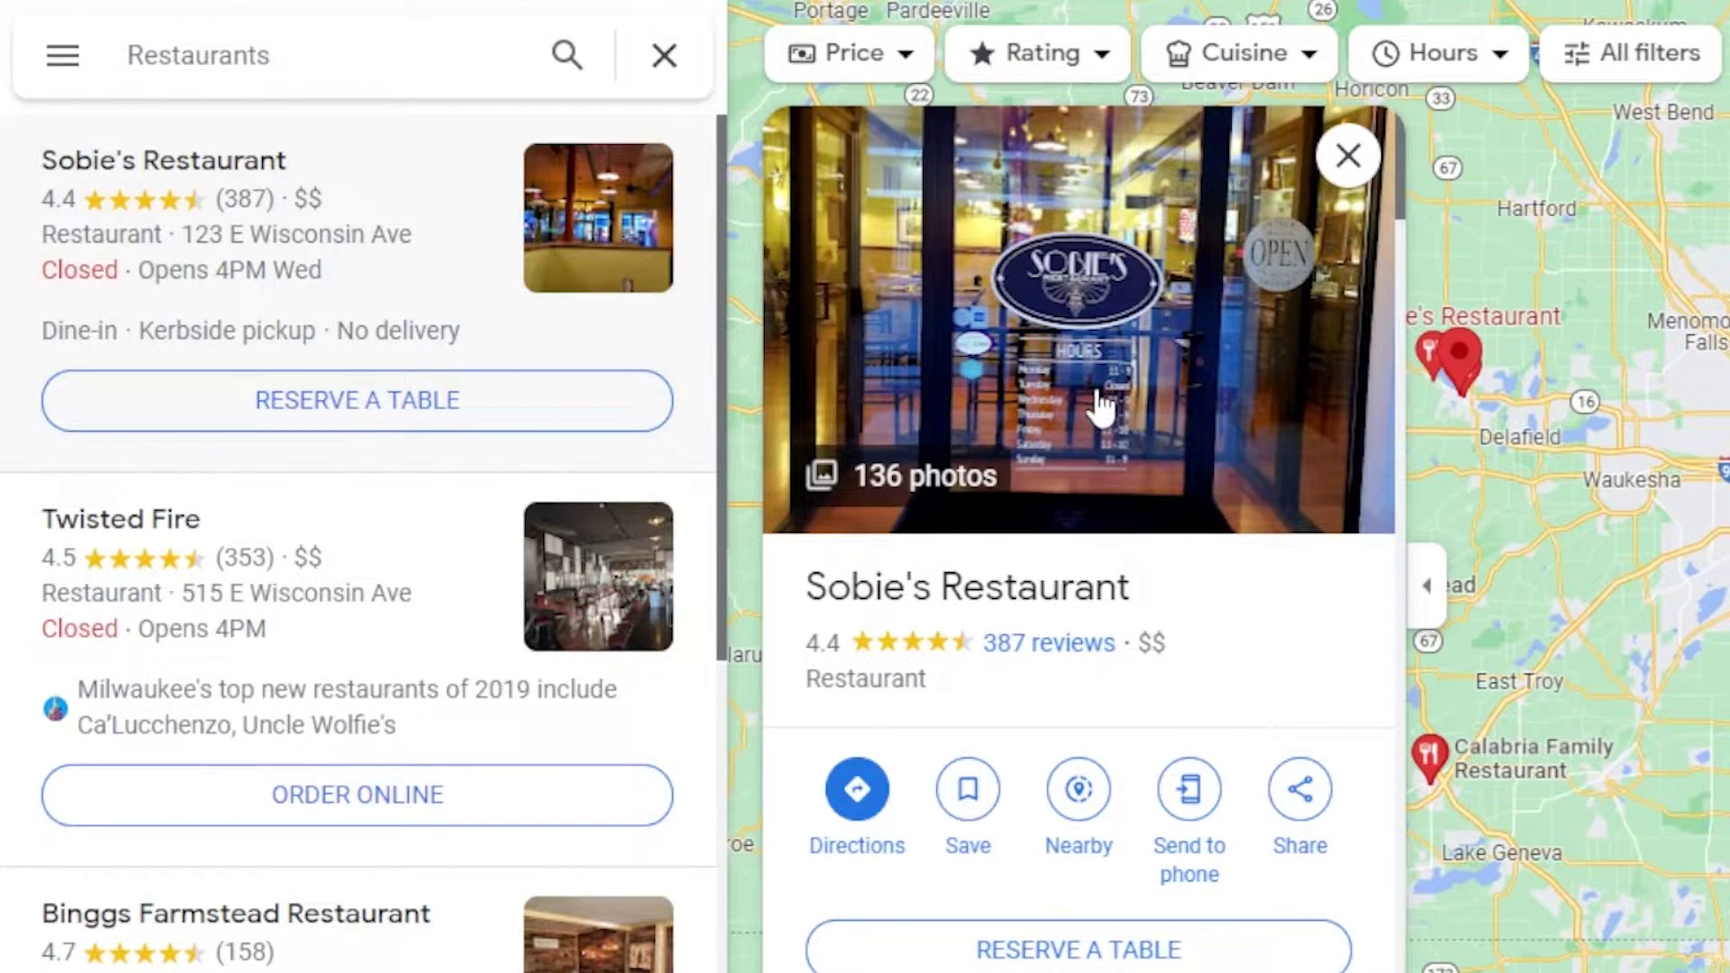
click(1300, 791)
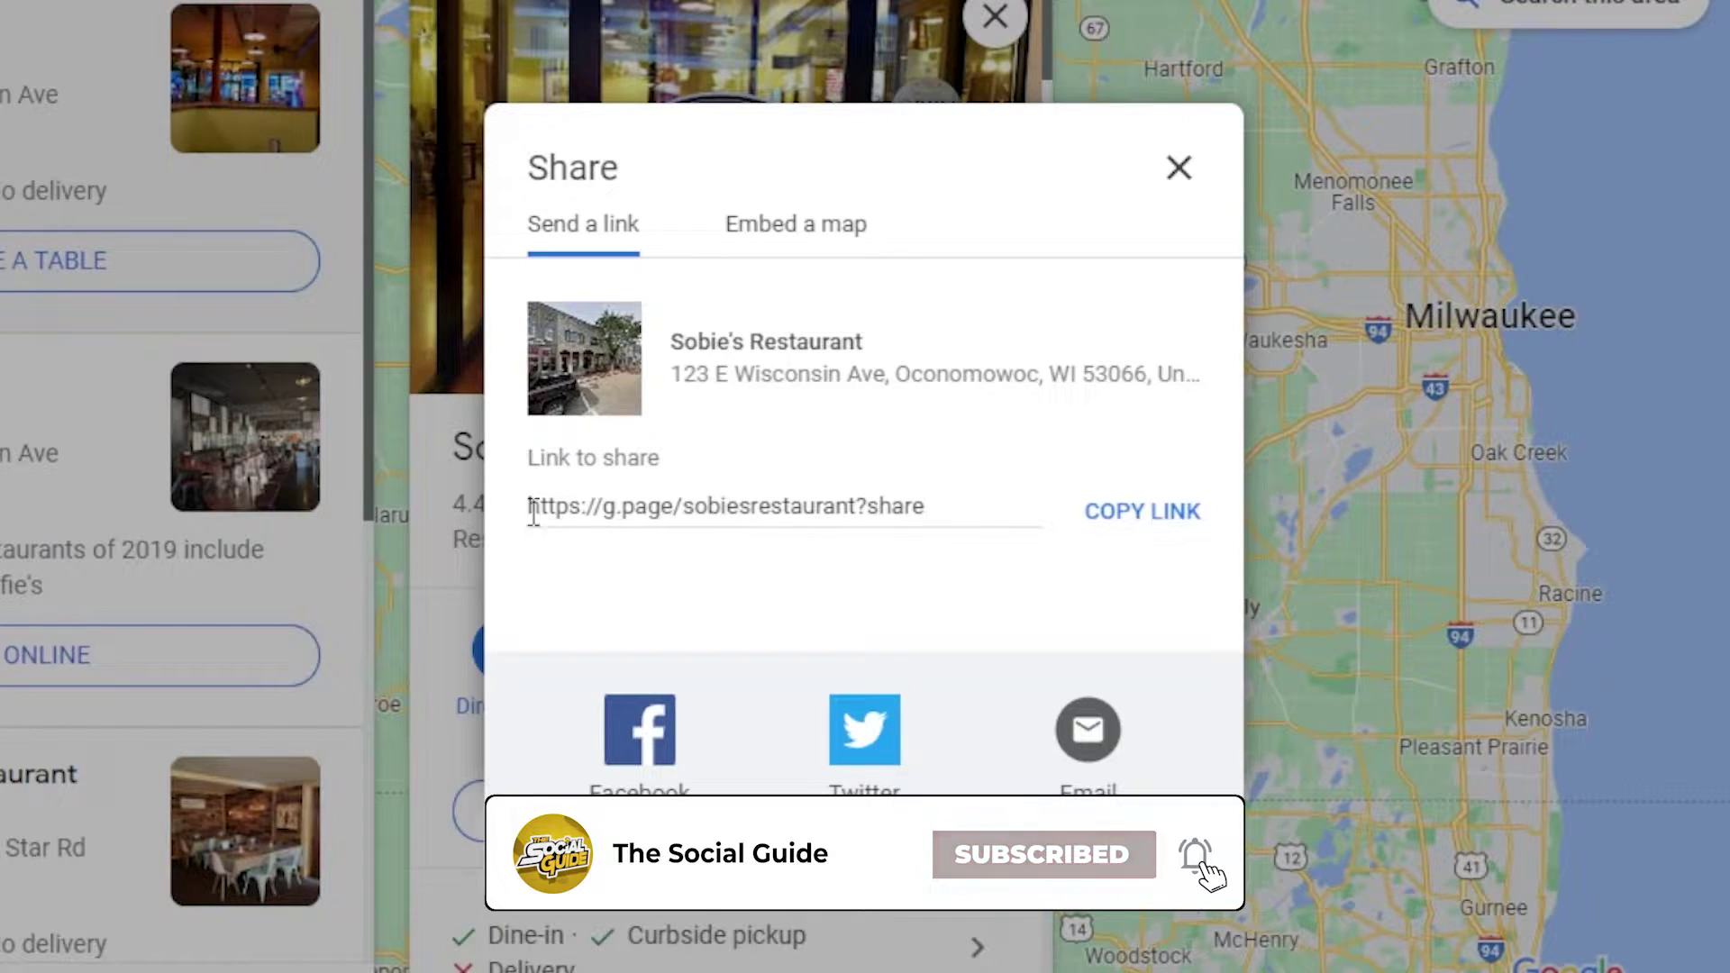
drag(535, 513, 964, 494)
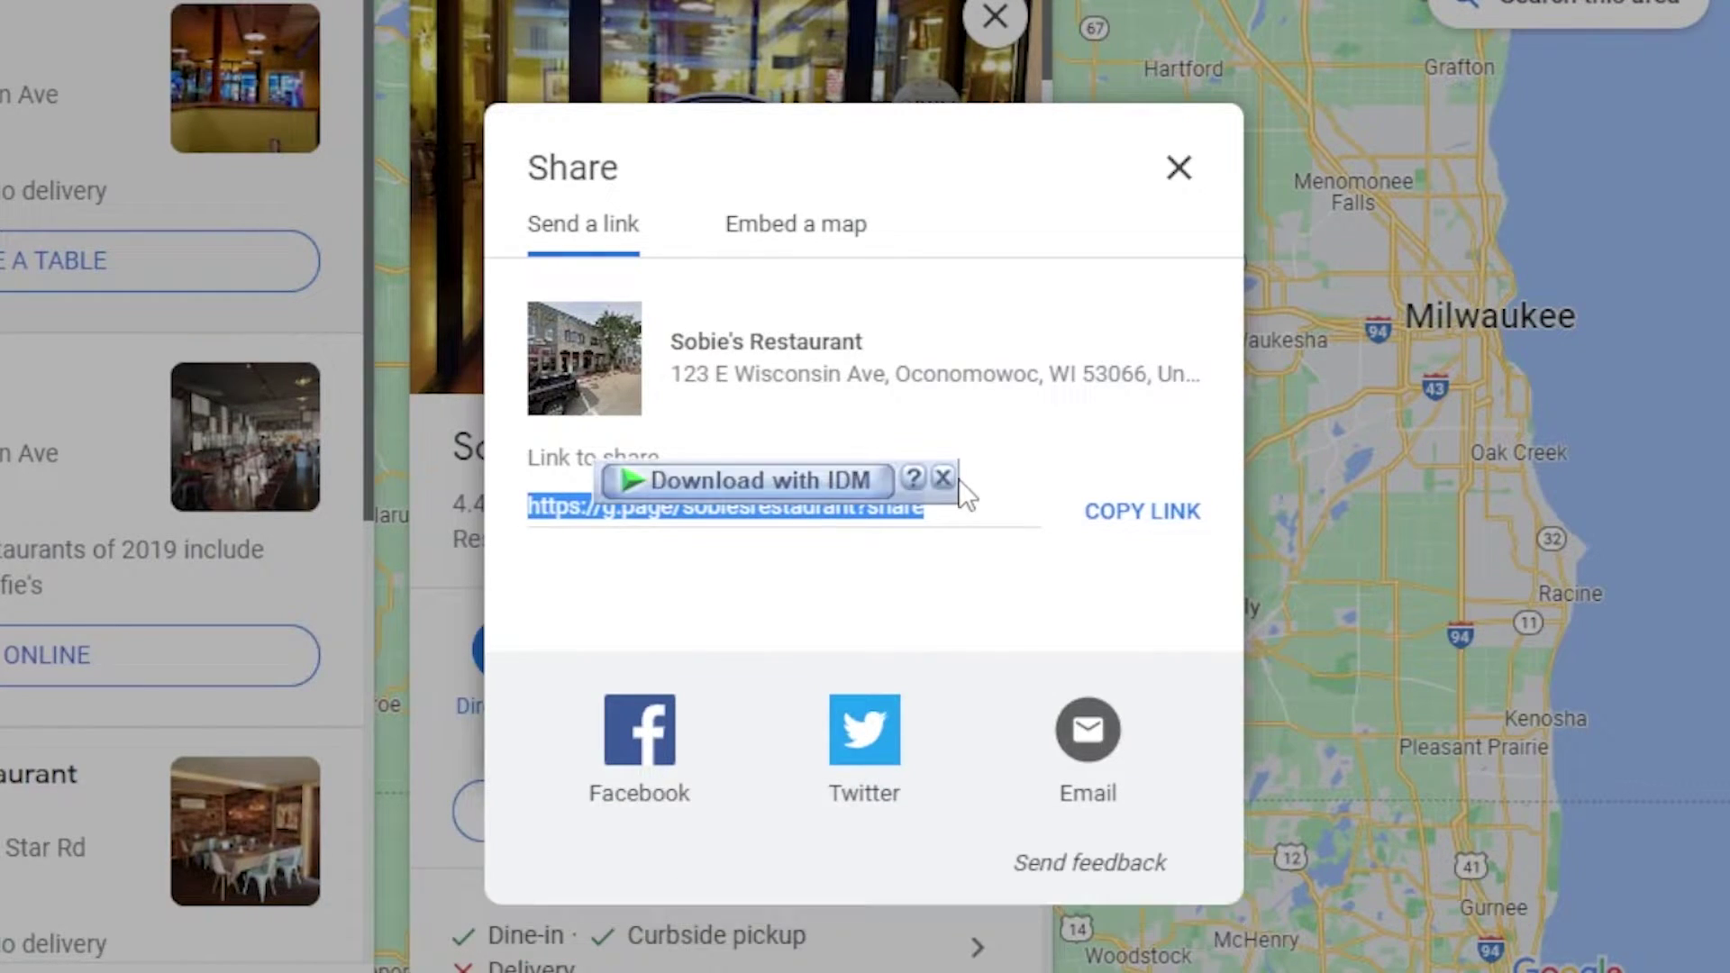
click(943, 478)
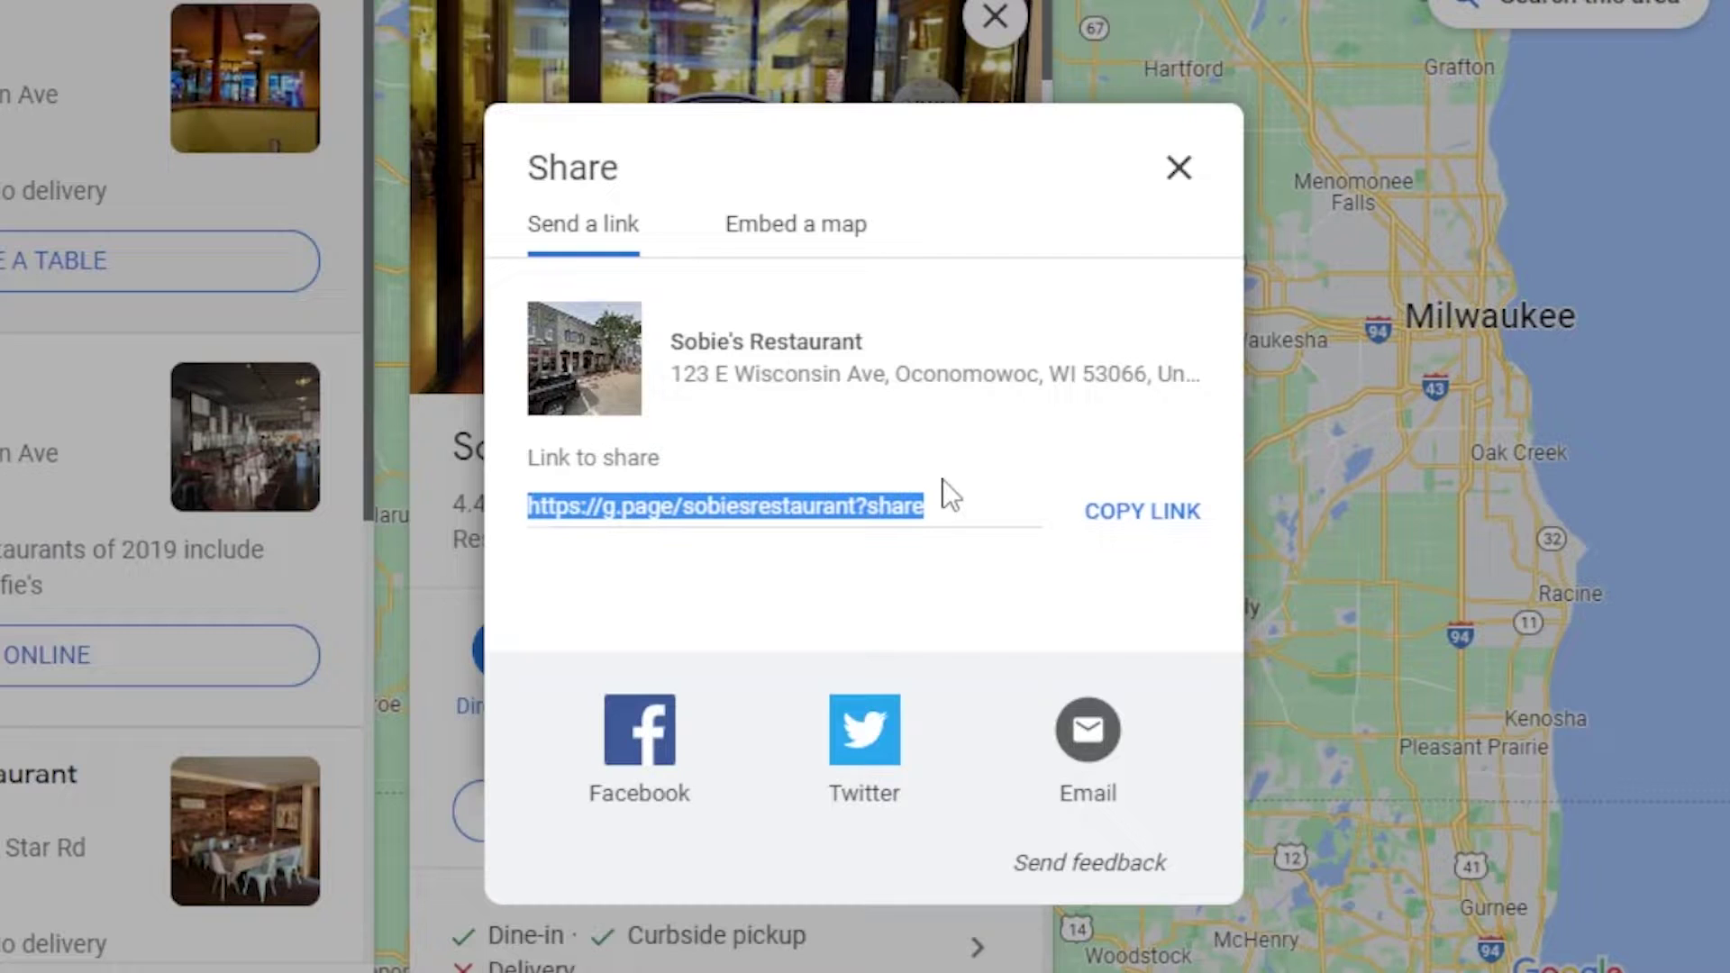
click(1127, 521)
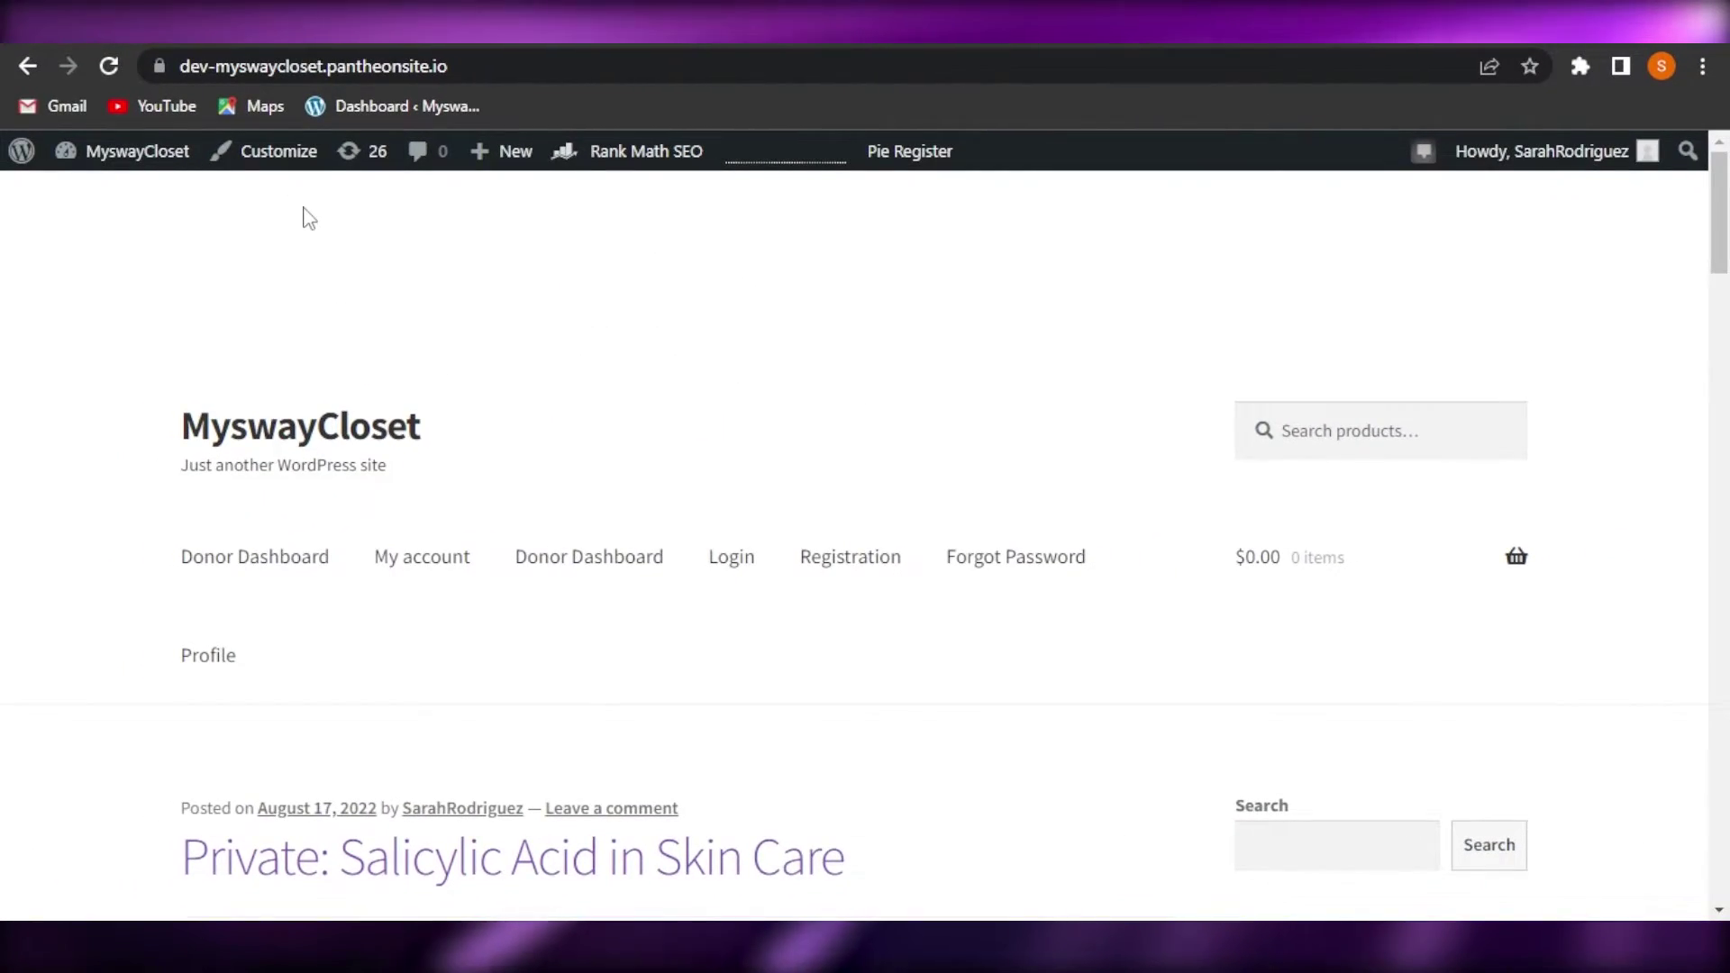
Switch to the Widgets editor of the MyswayCloset WordPress site and add an Embed block at the top of the Sidebar area
mouse_move(1720, 209)
mouse_down()
mouse_move(1723, 427)
mouse_move(1722, 211)
mouse_up()
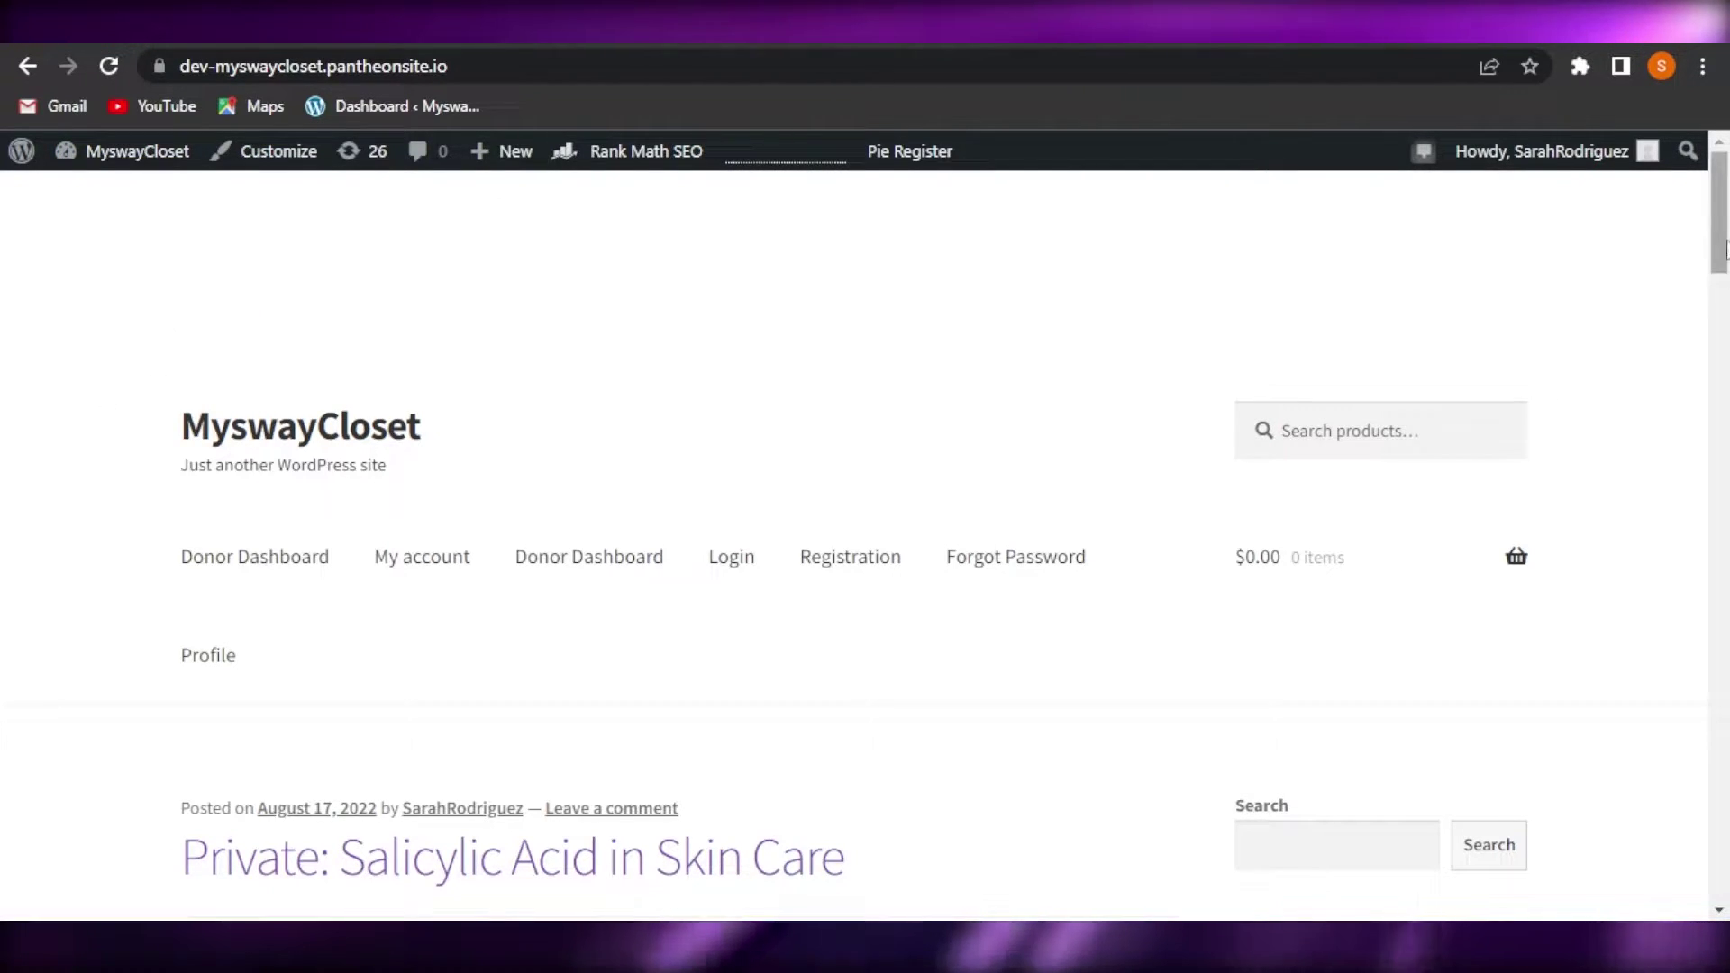
mouse_move(1723, 234)
mouse_down()
mouse_move(1725, 505)
mouse_move(1723, 226)
mouse_up()
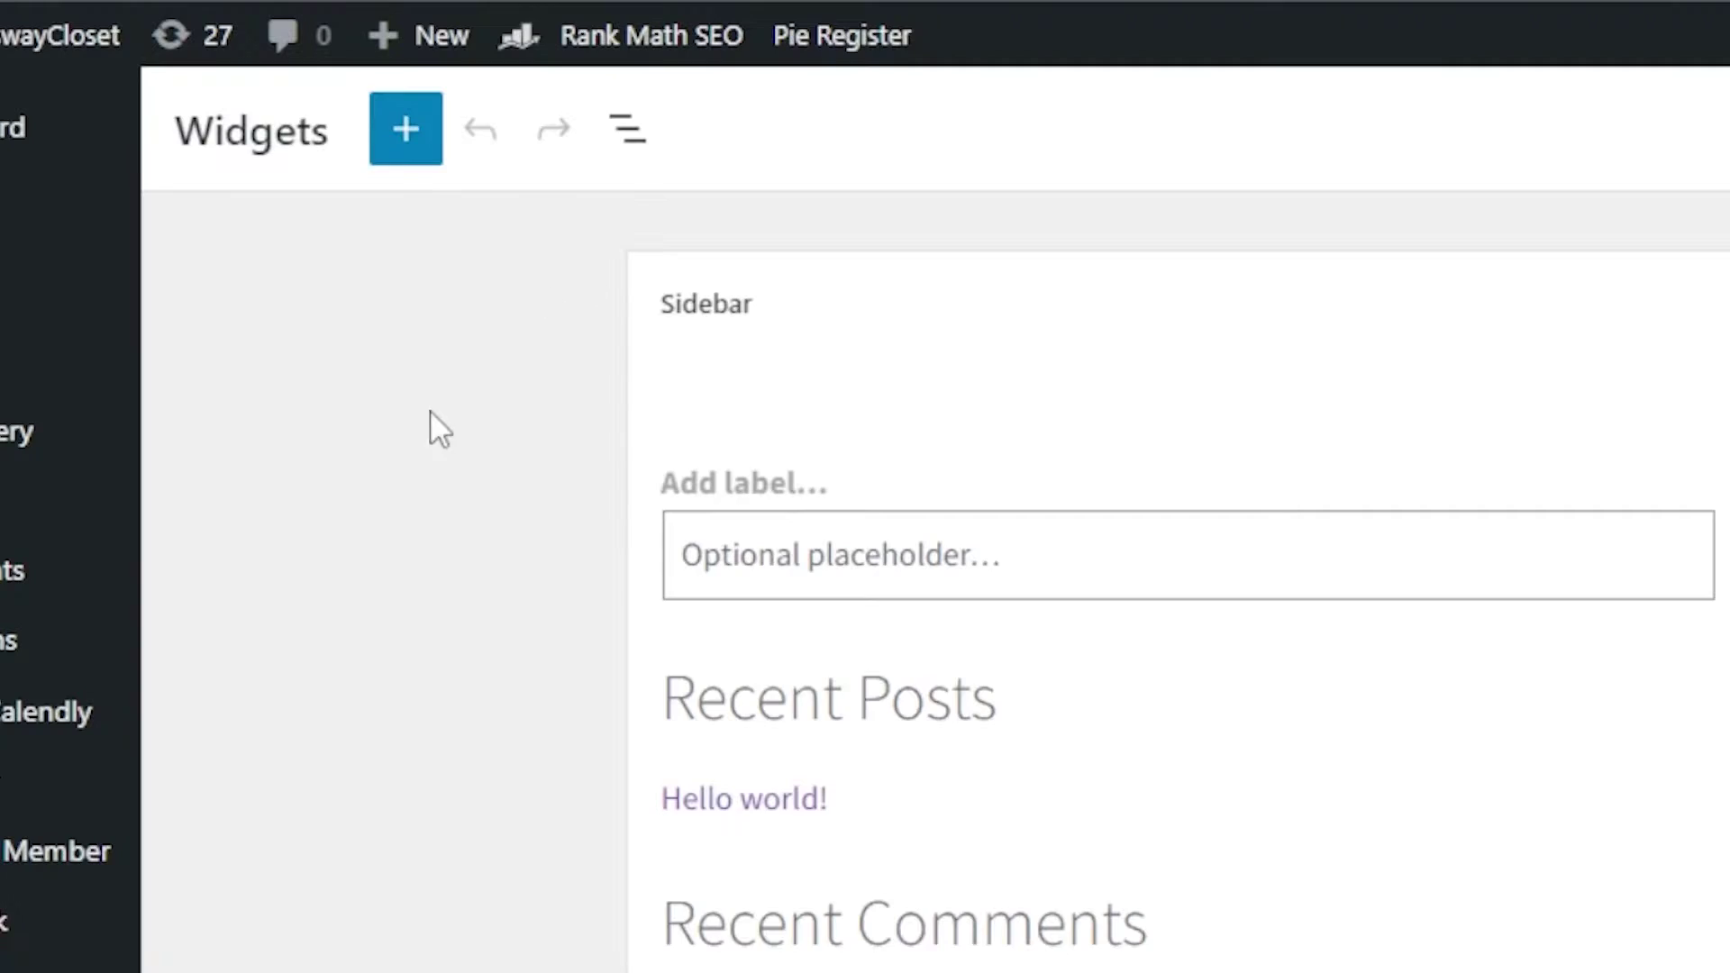
click(406, 135)
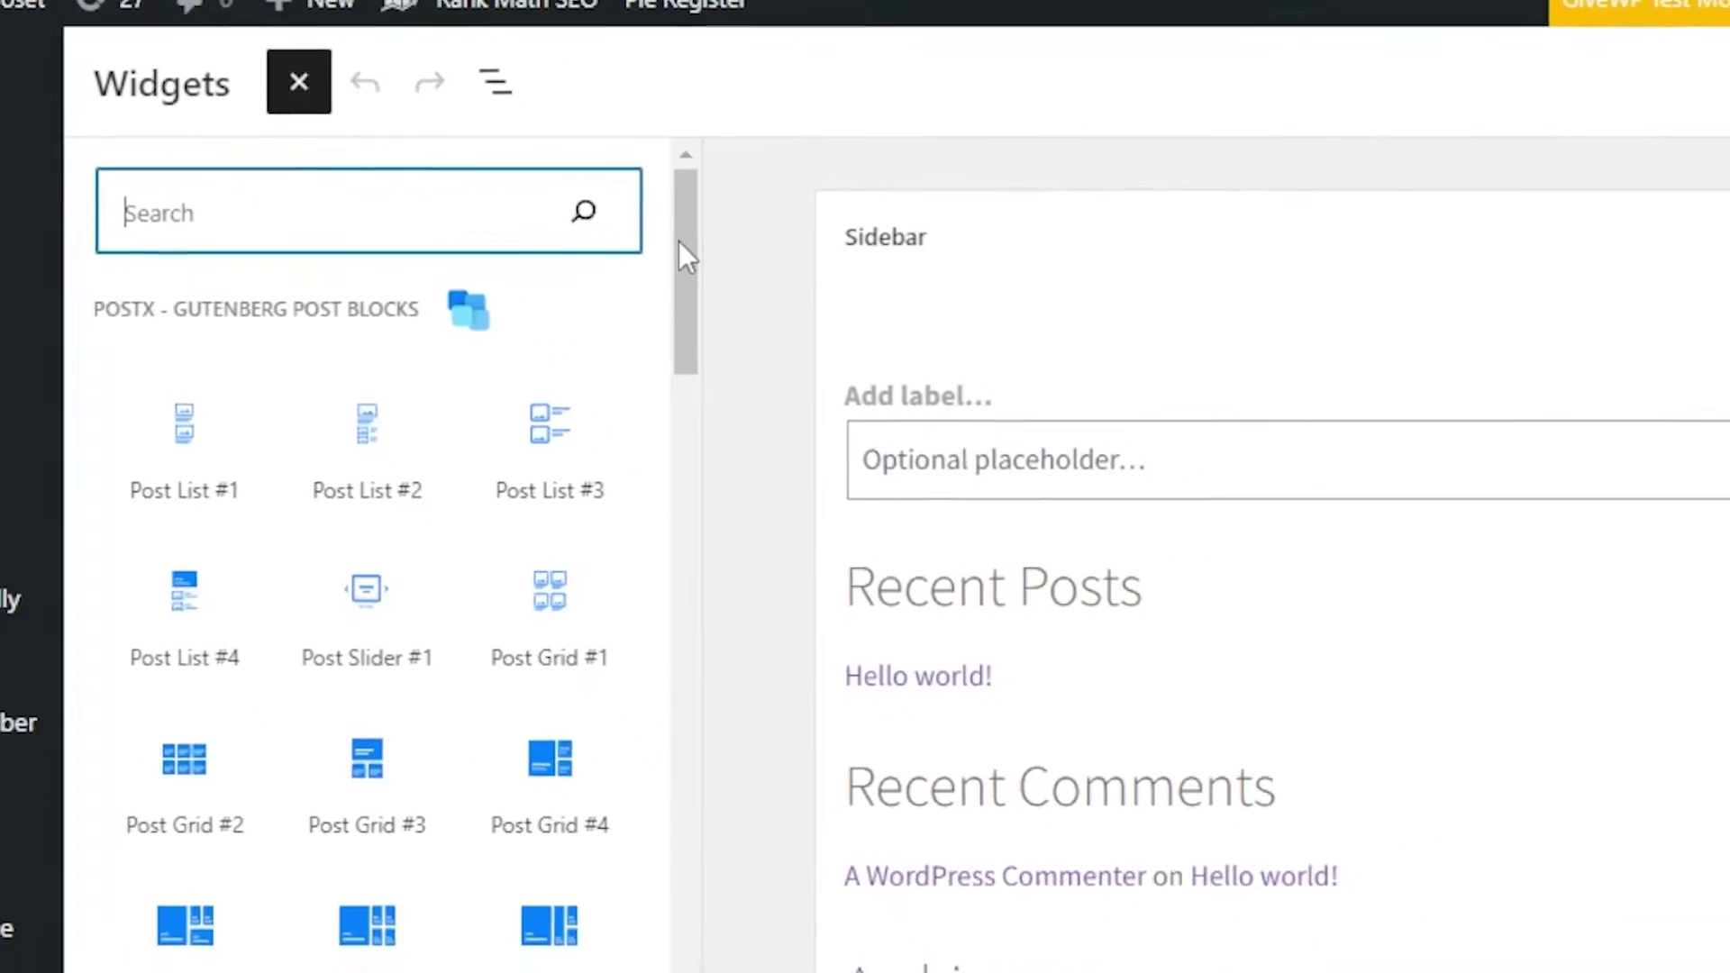
scroll(687, 360, down, 10)
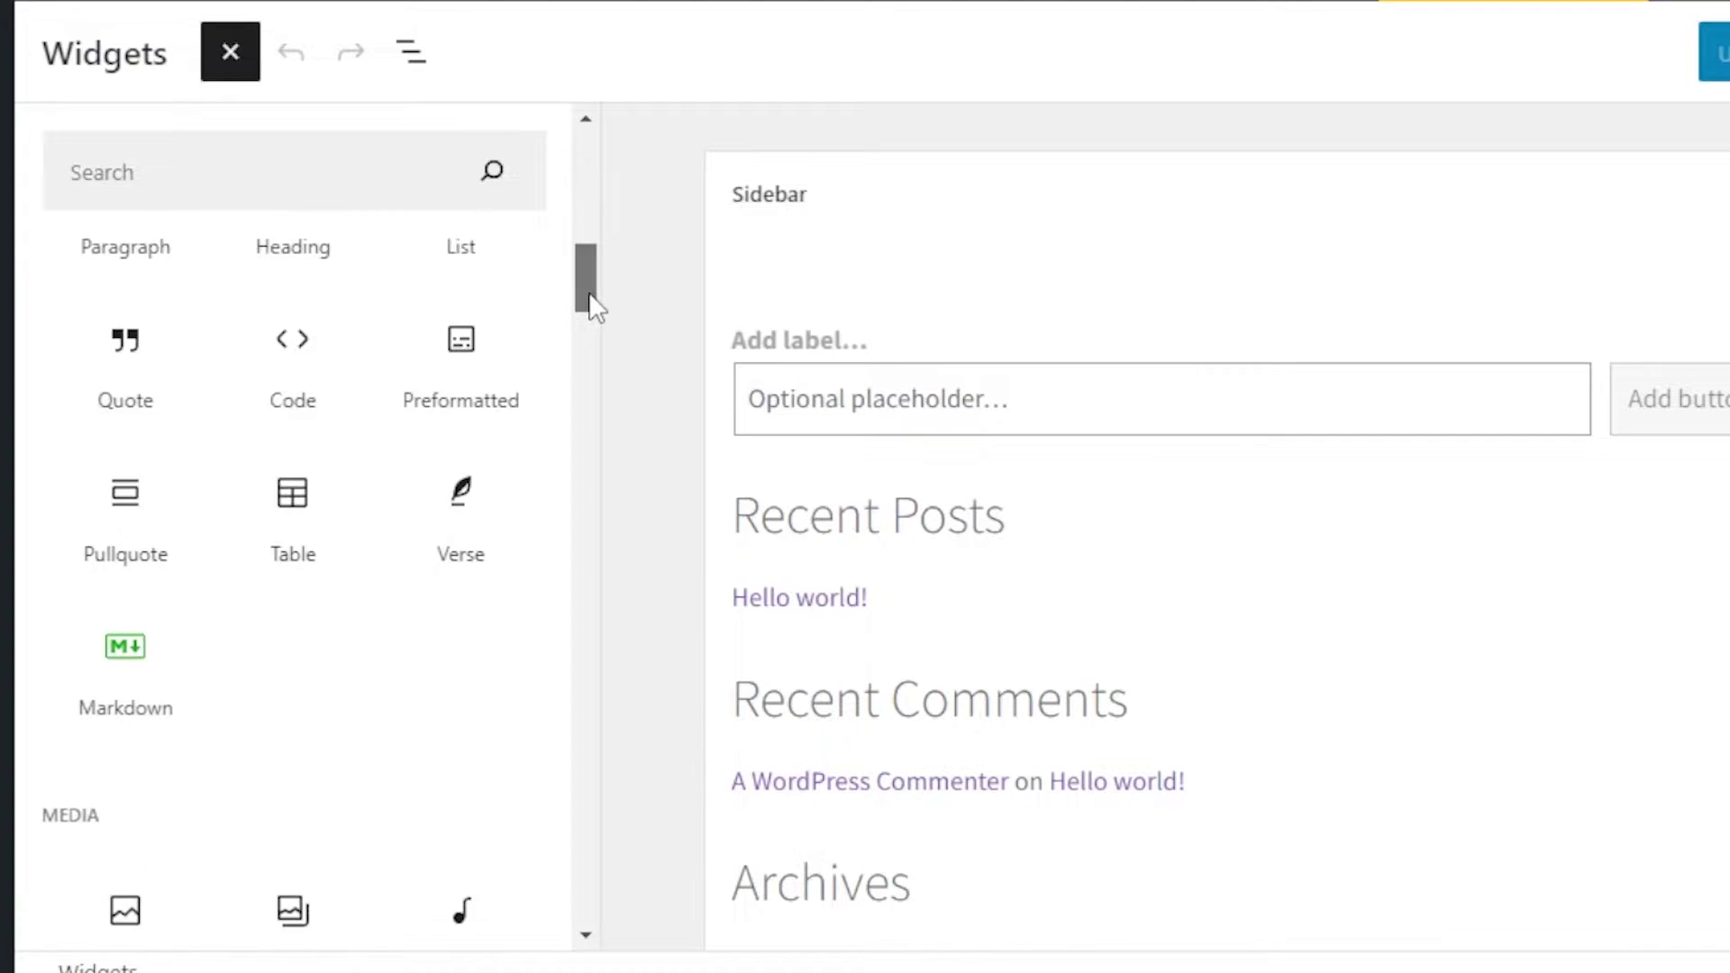
scroll(591, 302, down, 8)
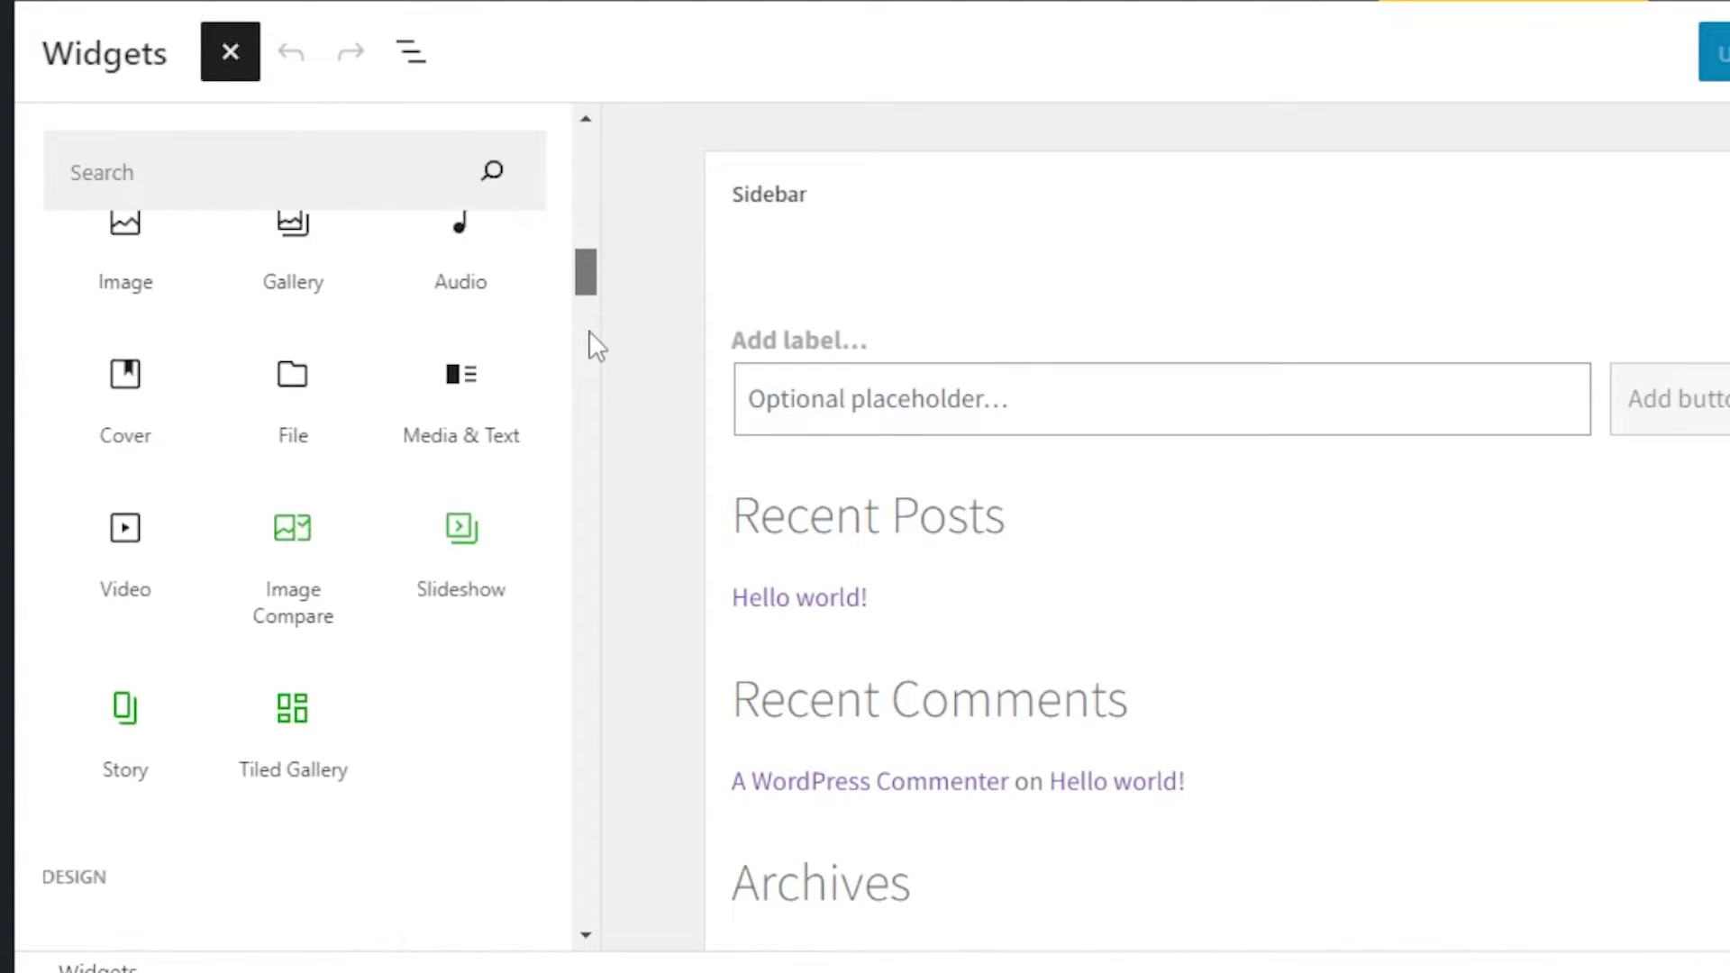
scroll(591, 359, down, 12)
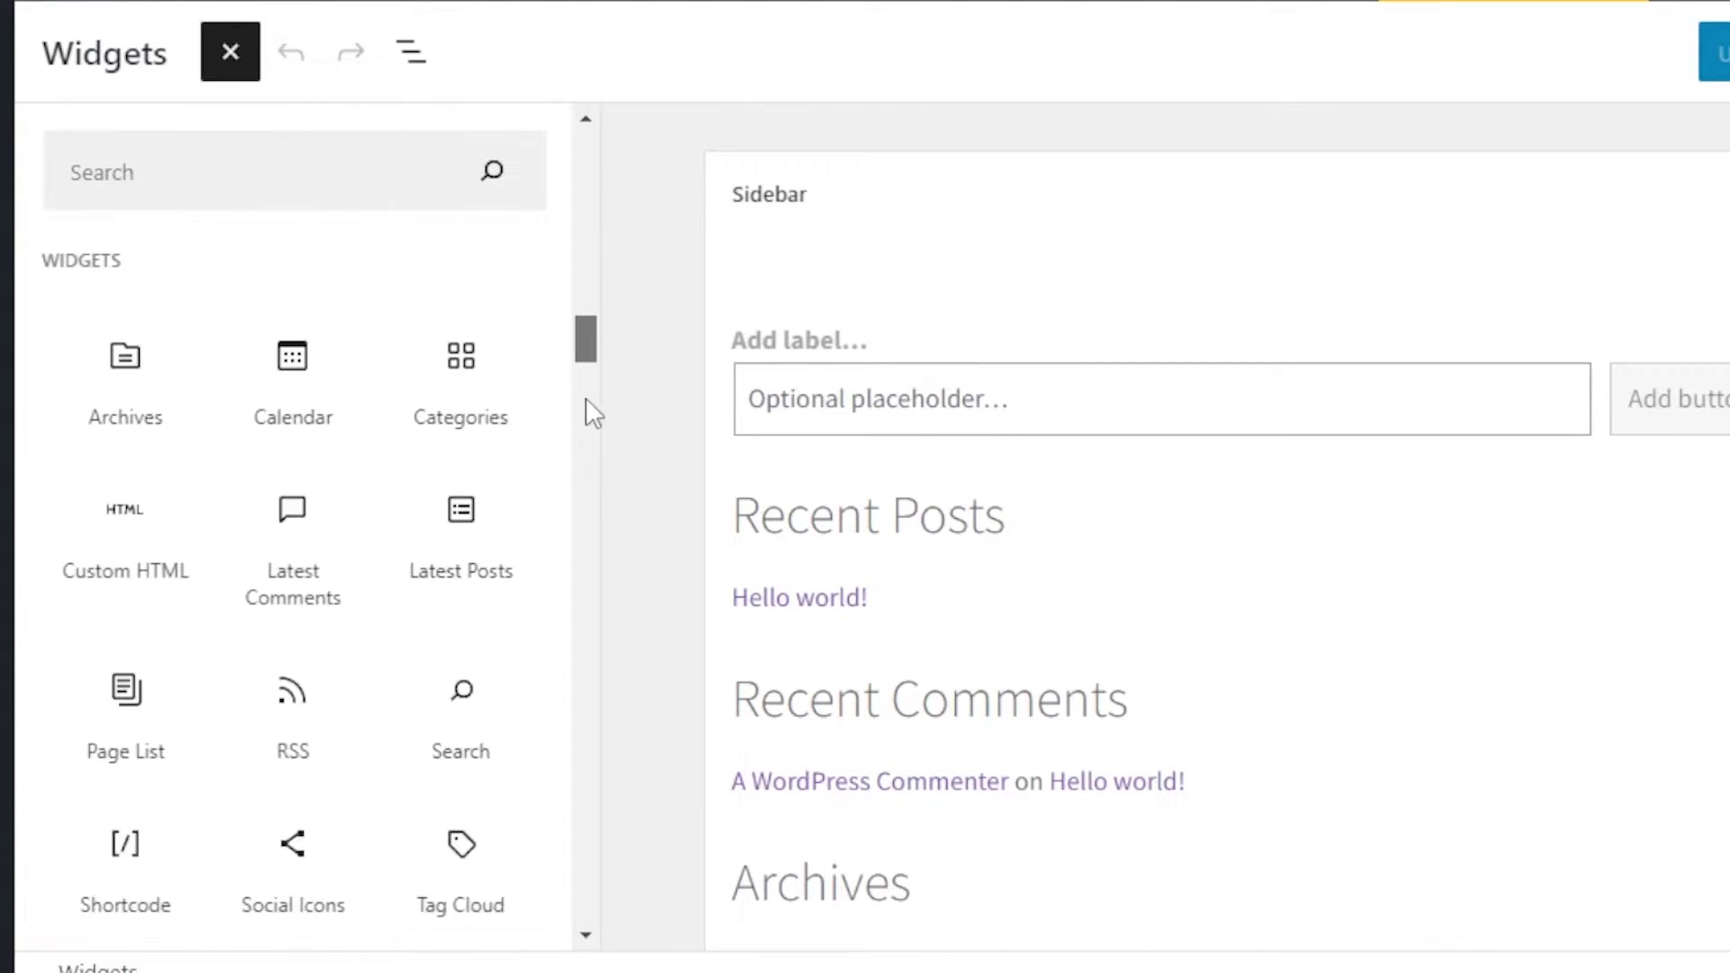
scroll(585, 399, down, 8)
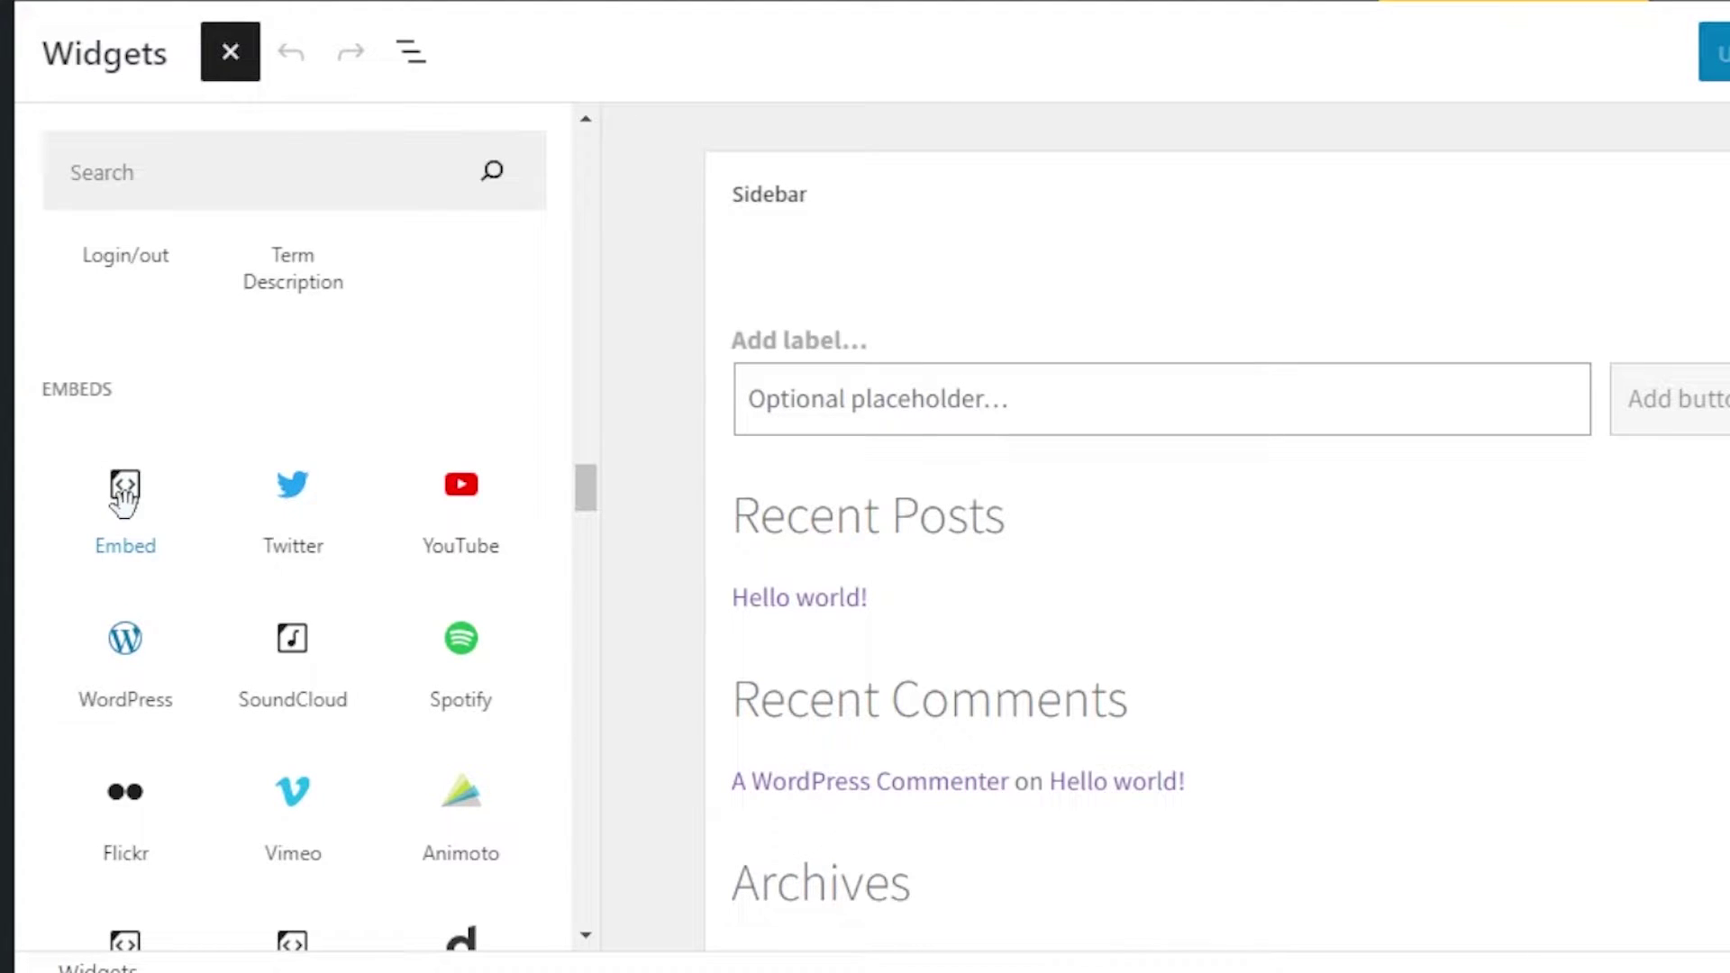
drag(163, 492, 965, 271)
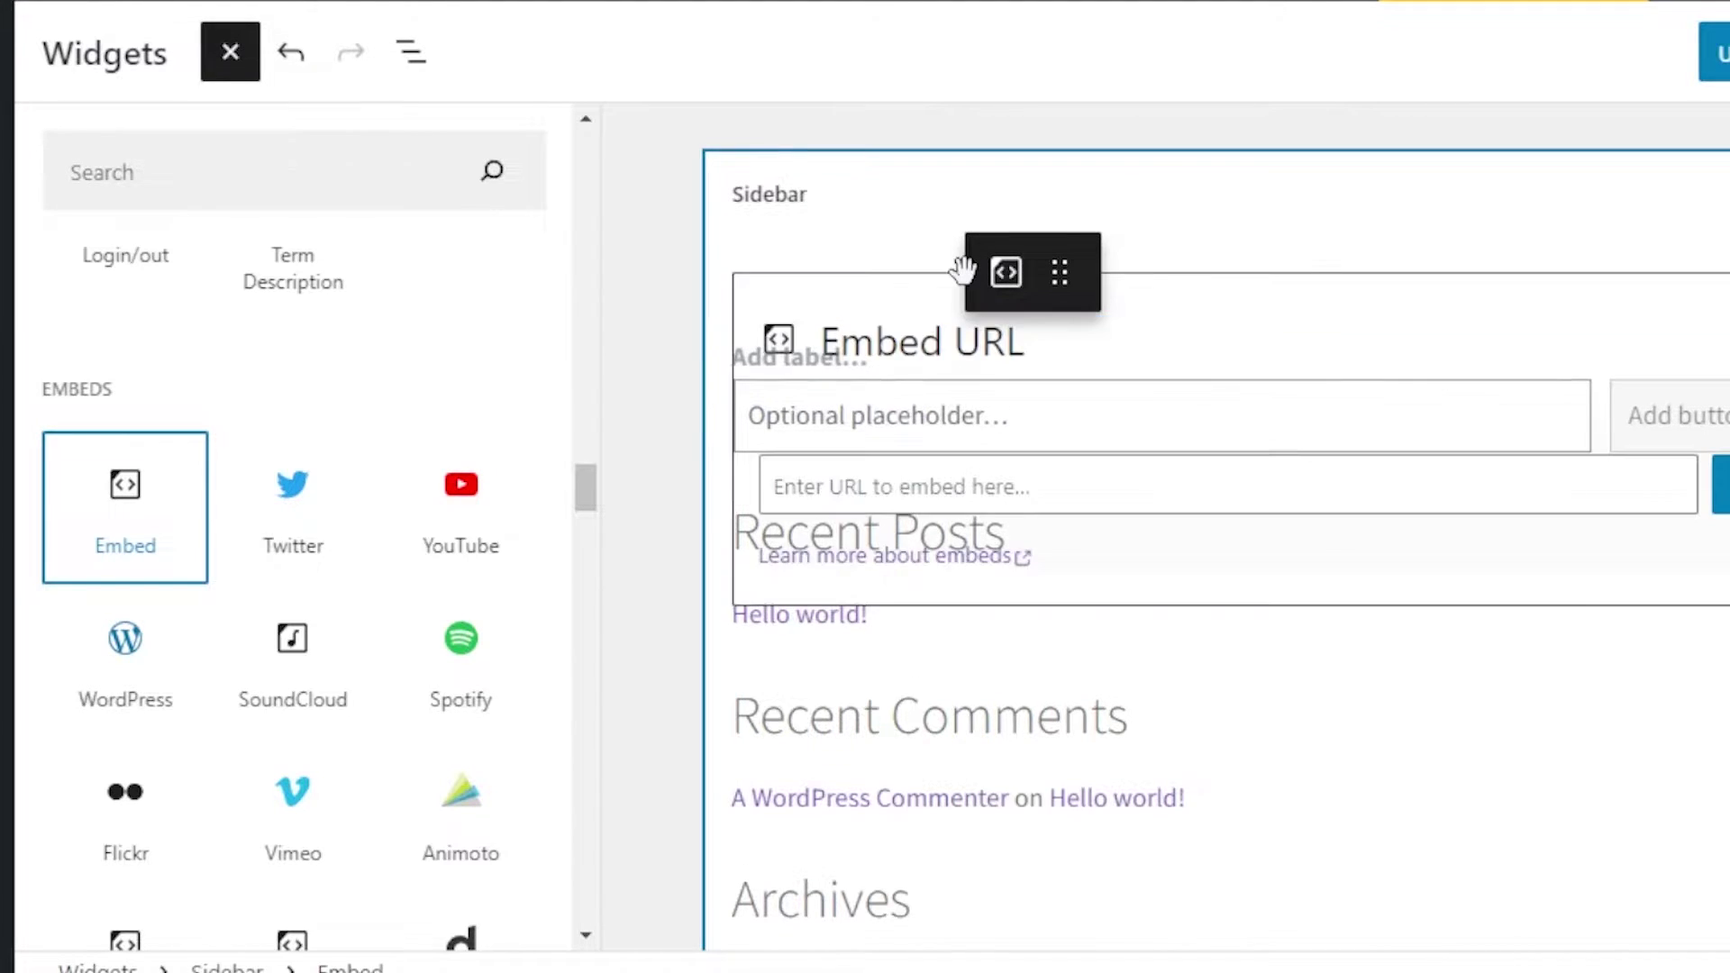
click(913, 474)
right_click(757, 479)
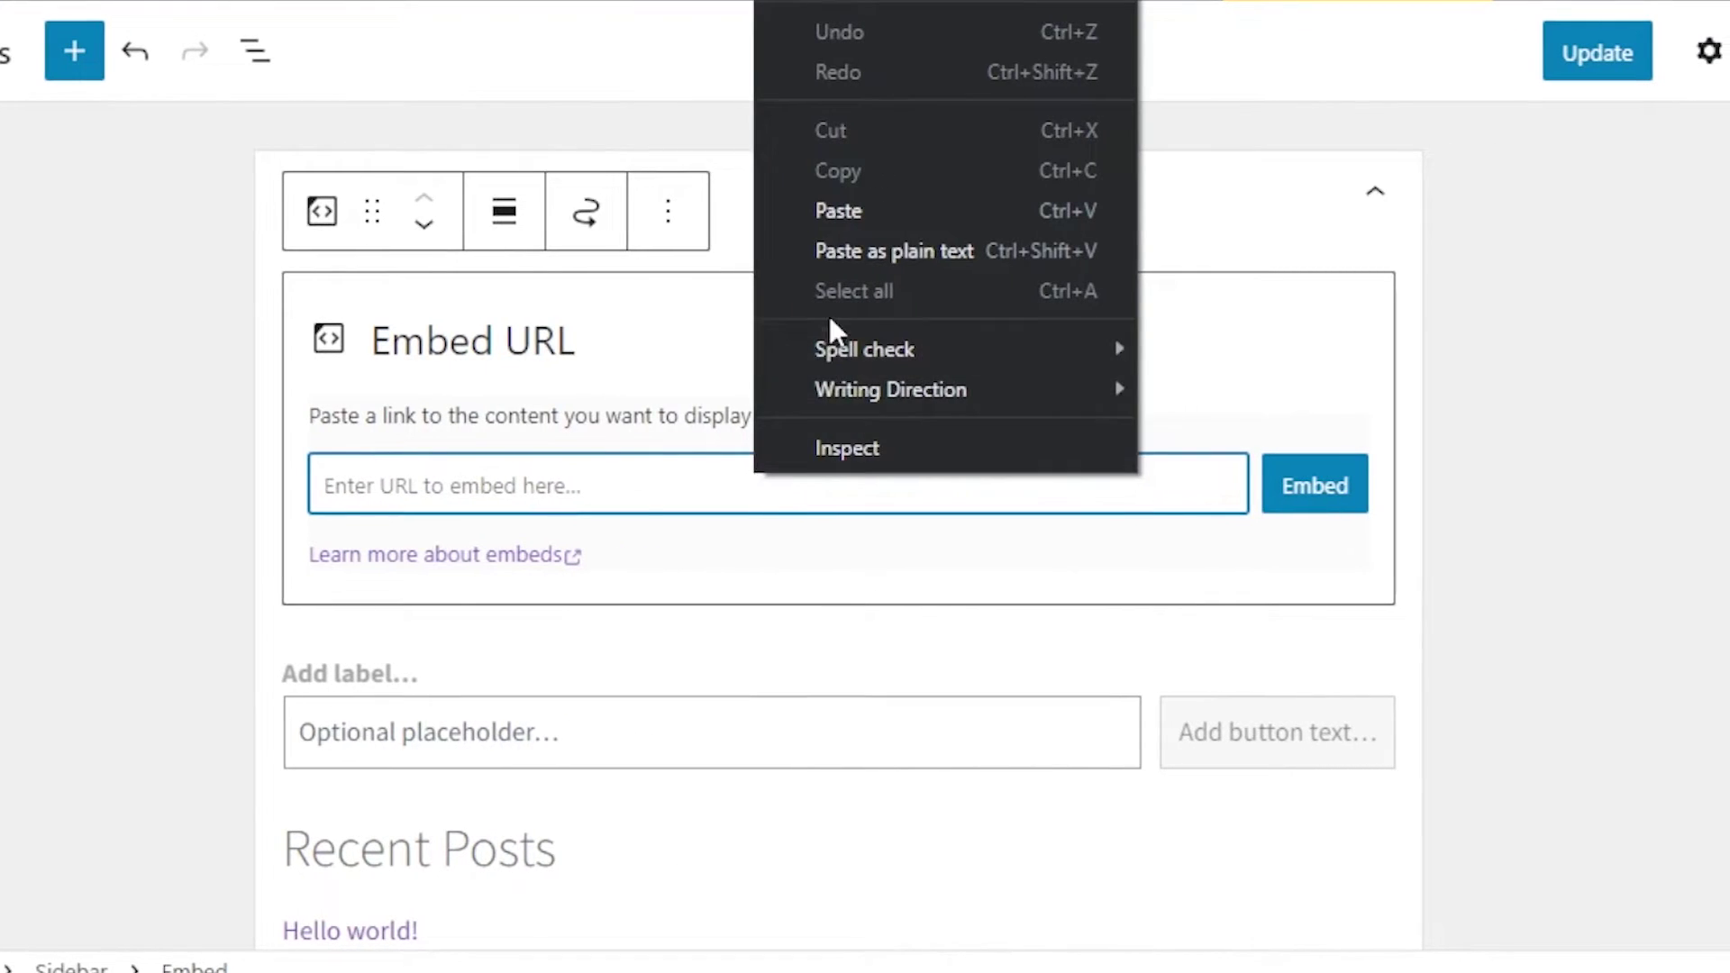
click(834, 210)
click(1299, 507)
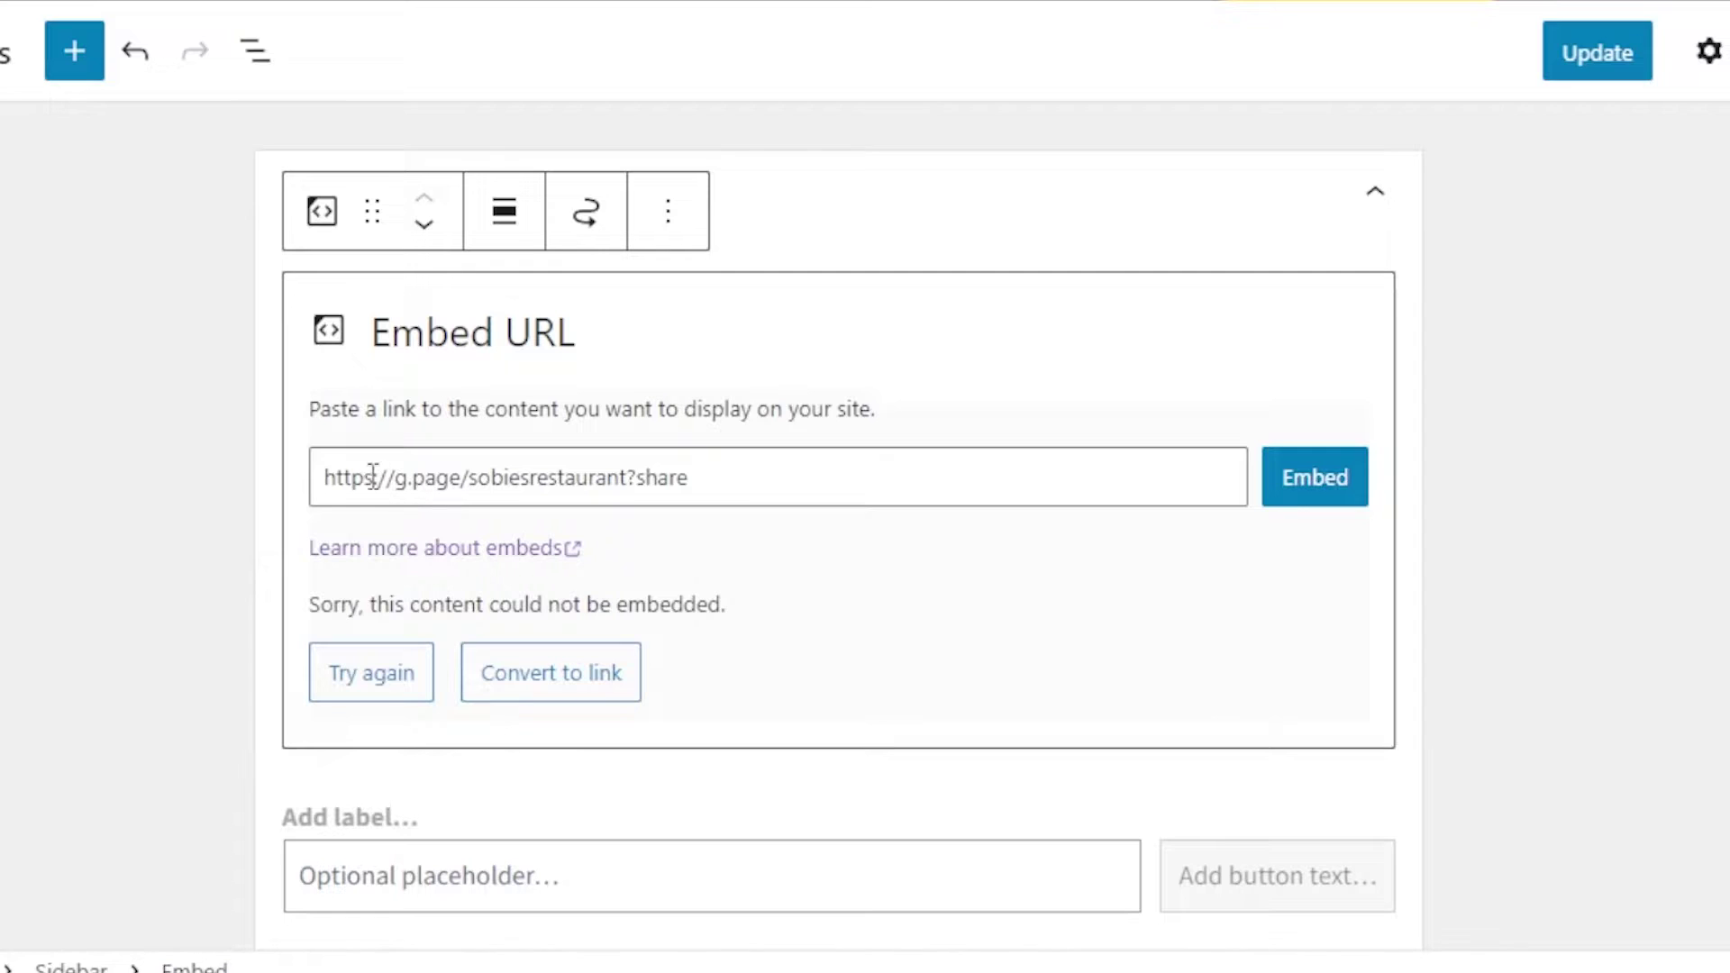
Examine the link in the Embed block and the other widgets in the Sidebar area
drag(332, 476, 730, 483)
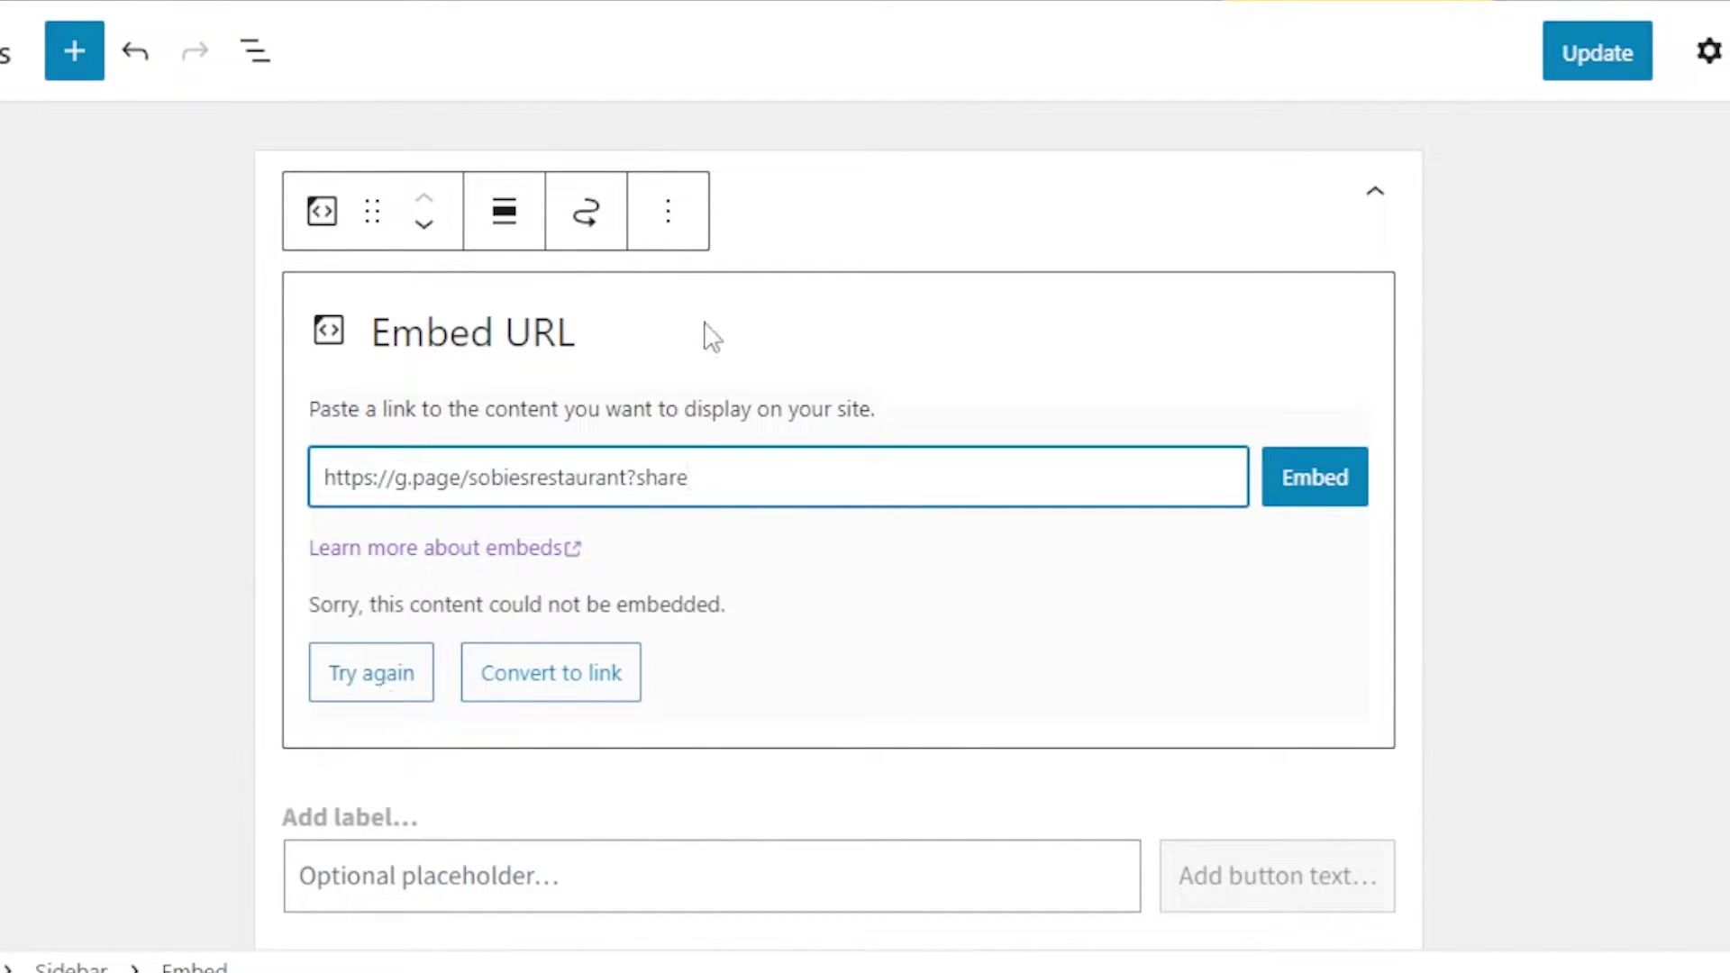
scroll(838, 541, down, 8)
scroll(838, 541, up, 8)
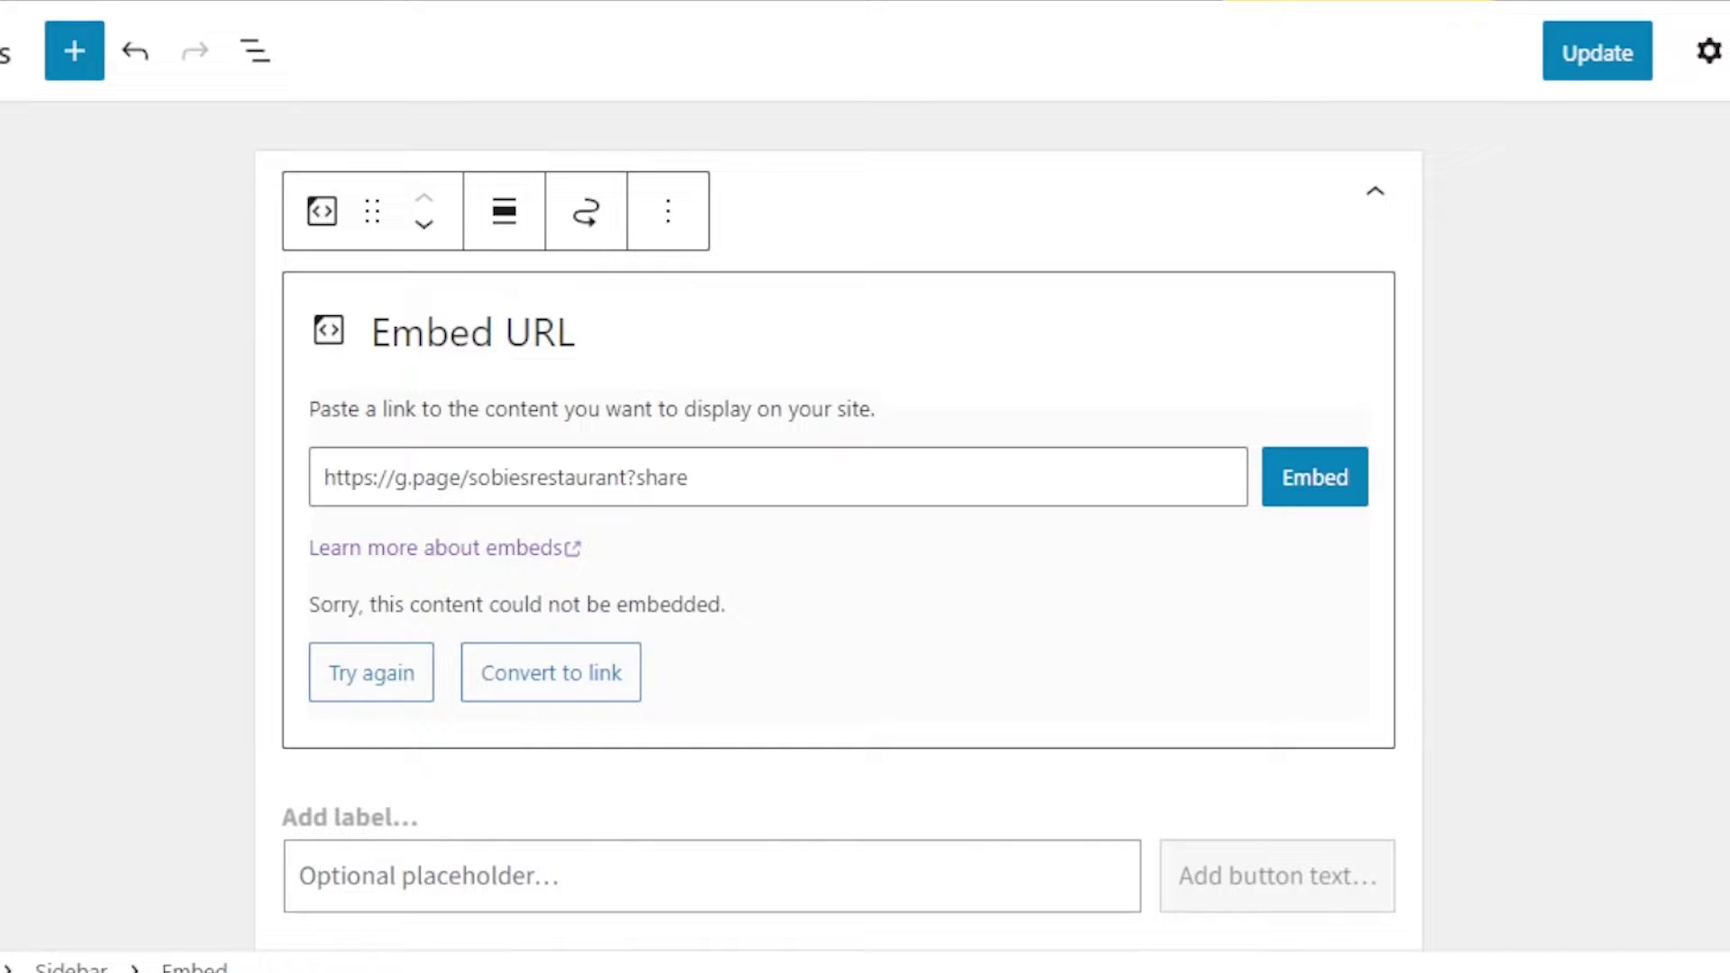
scroll(838, 540, down, 12)
scroll(838, 541, up, 8)
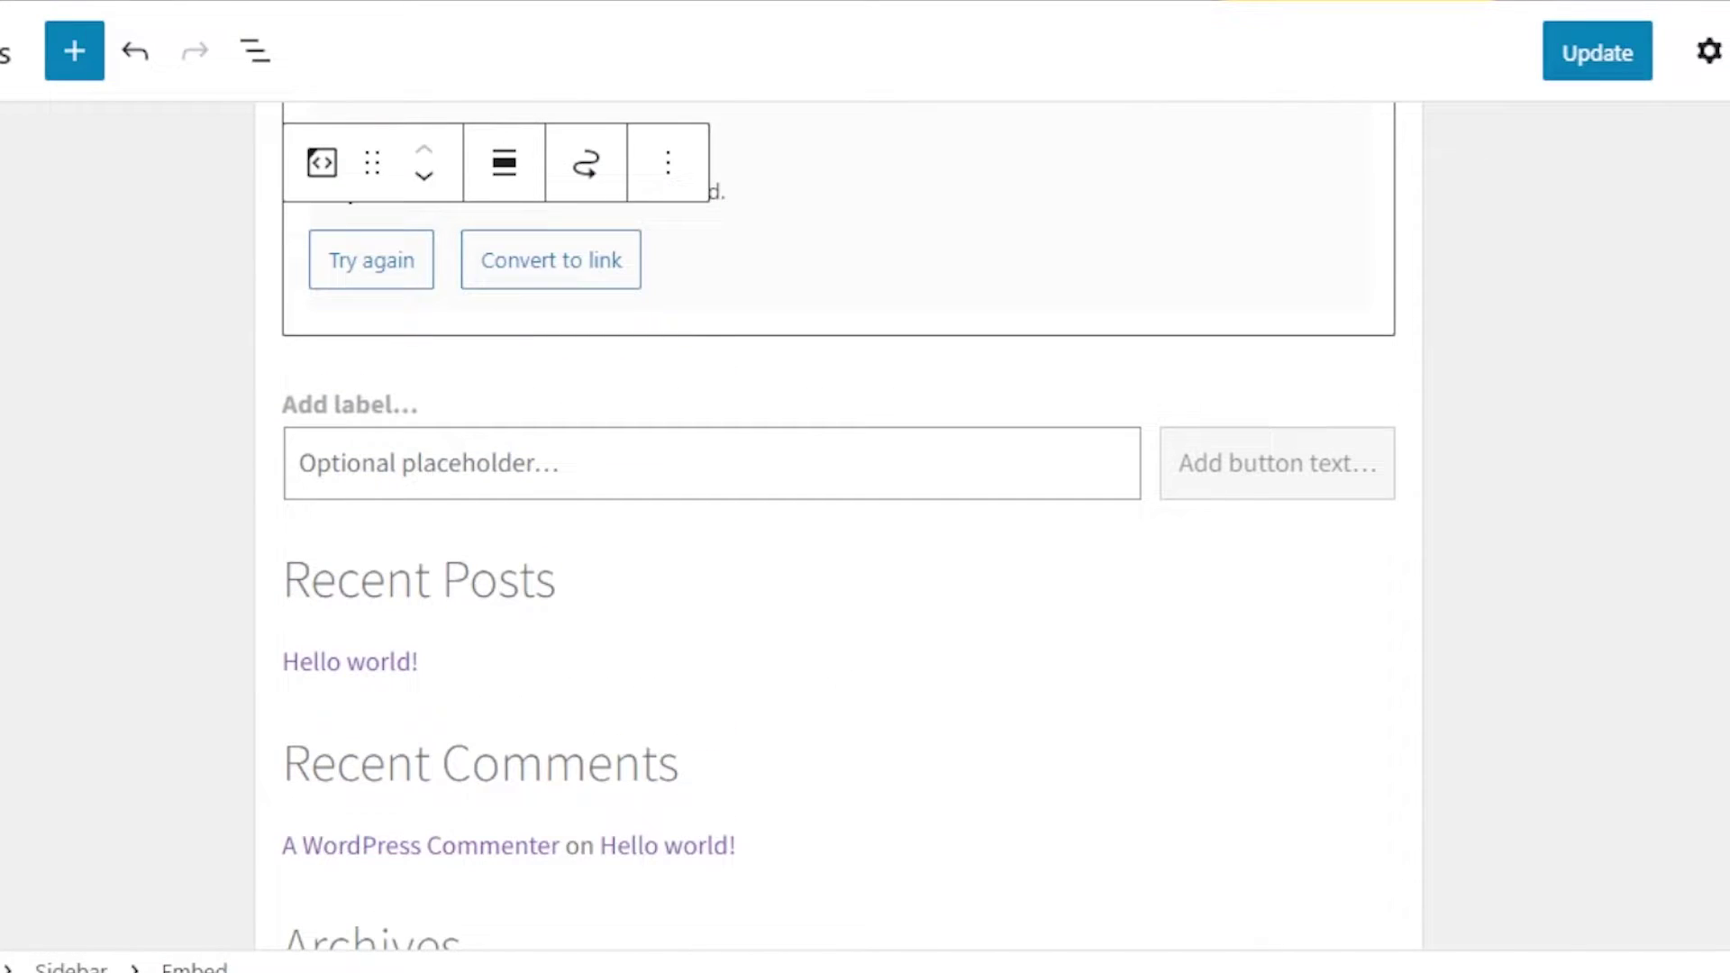
click(427, 259)
scroll(838, 540, down, 5)
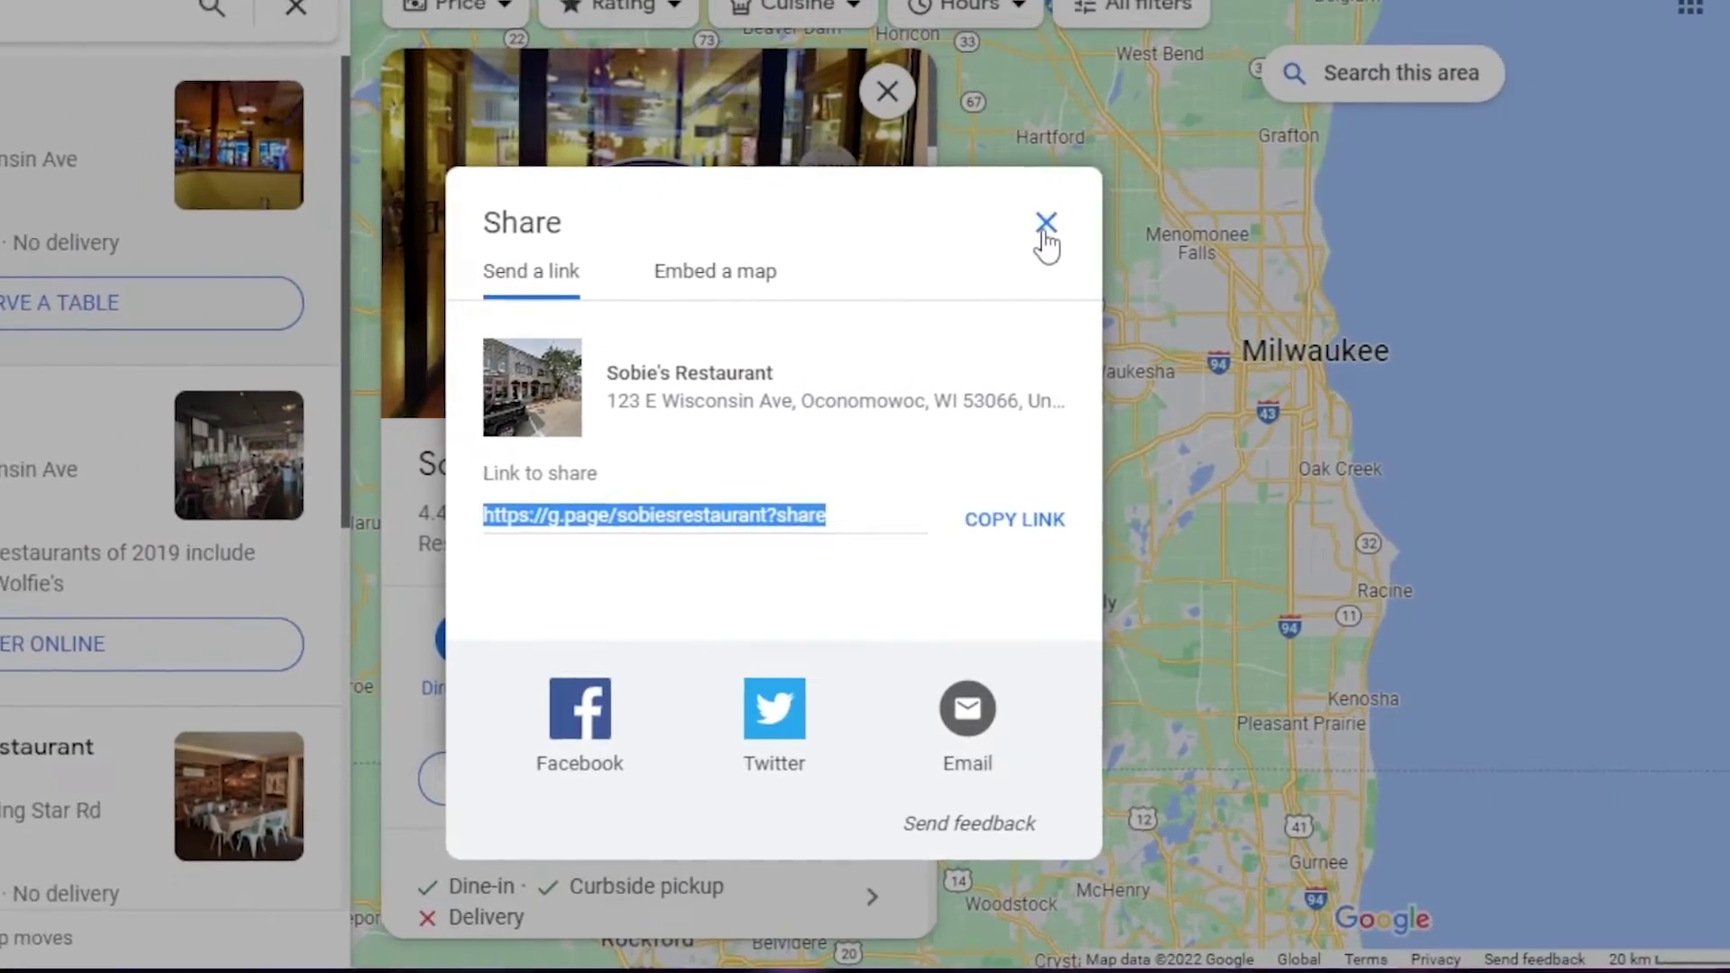
Return to Google Maps, close the share dialog and details of Sobie's Restaurant, and clear the Restaurants search
click(1041, 230)
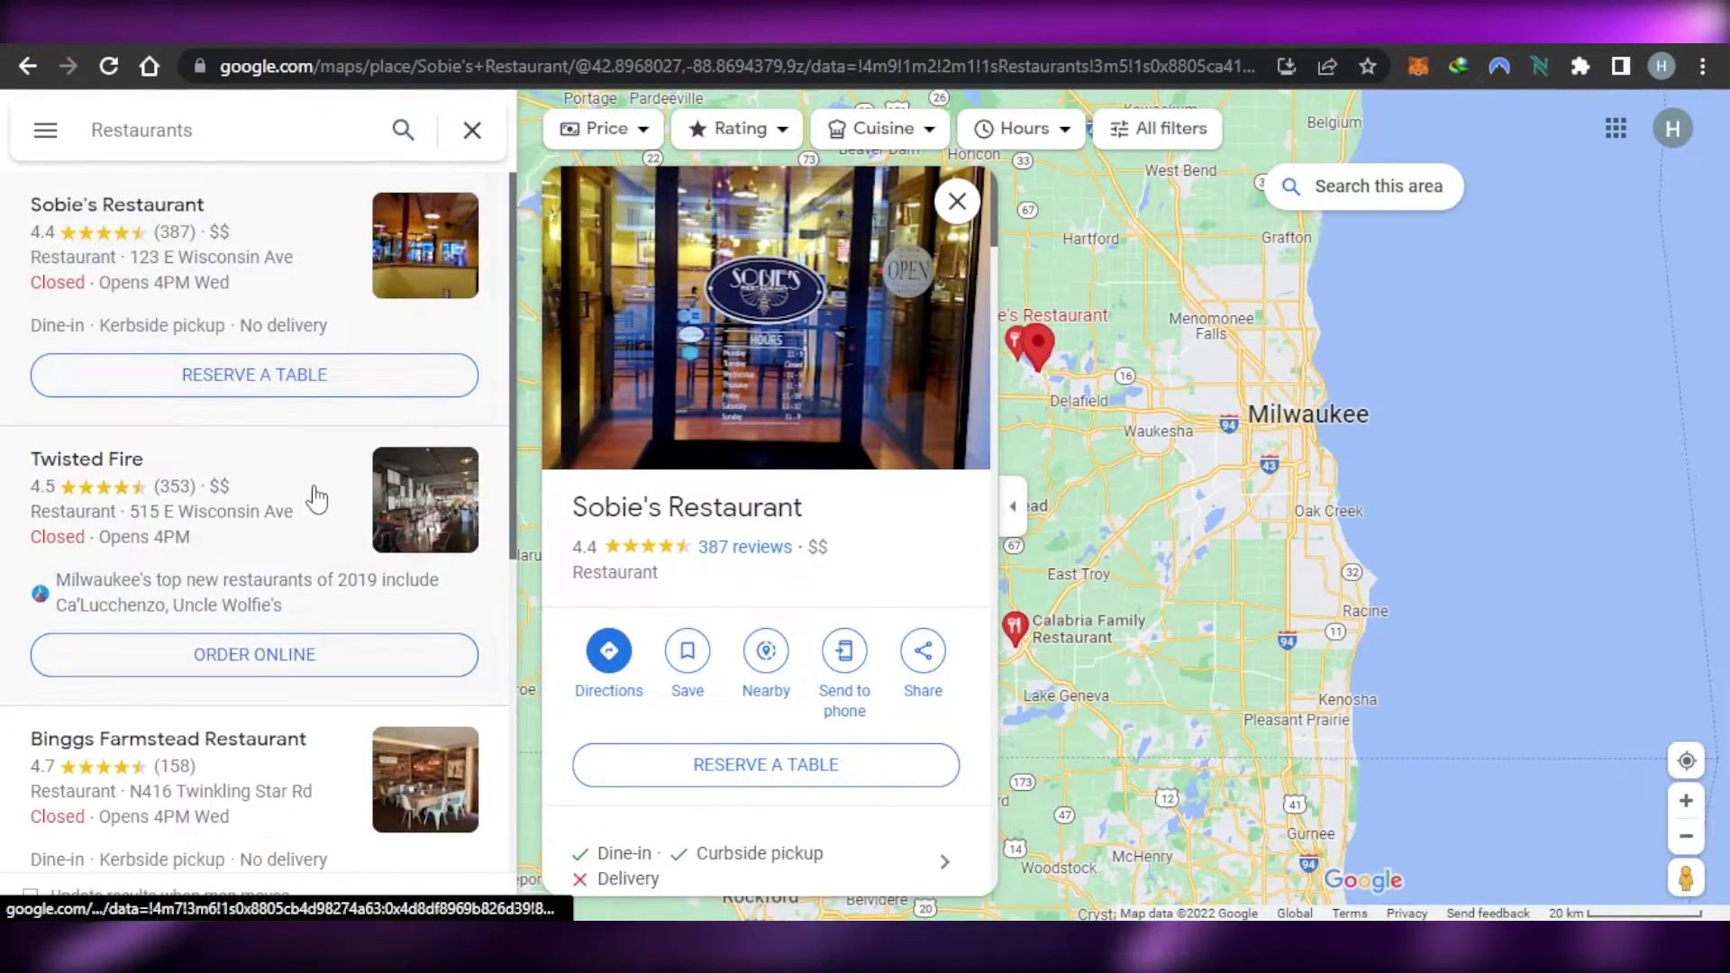
click(957, 203)
click(471, 130)
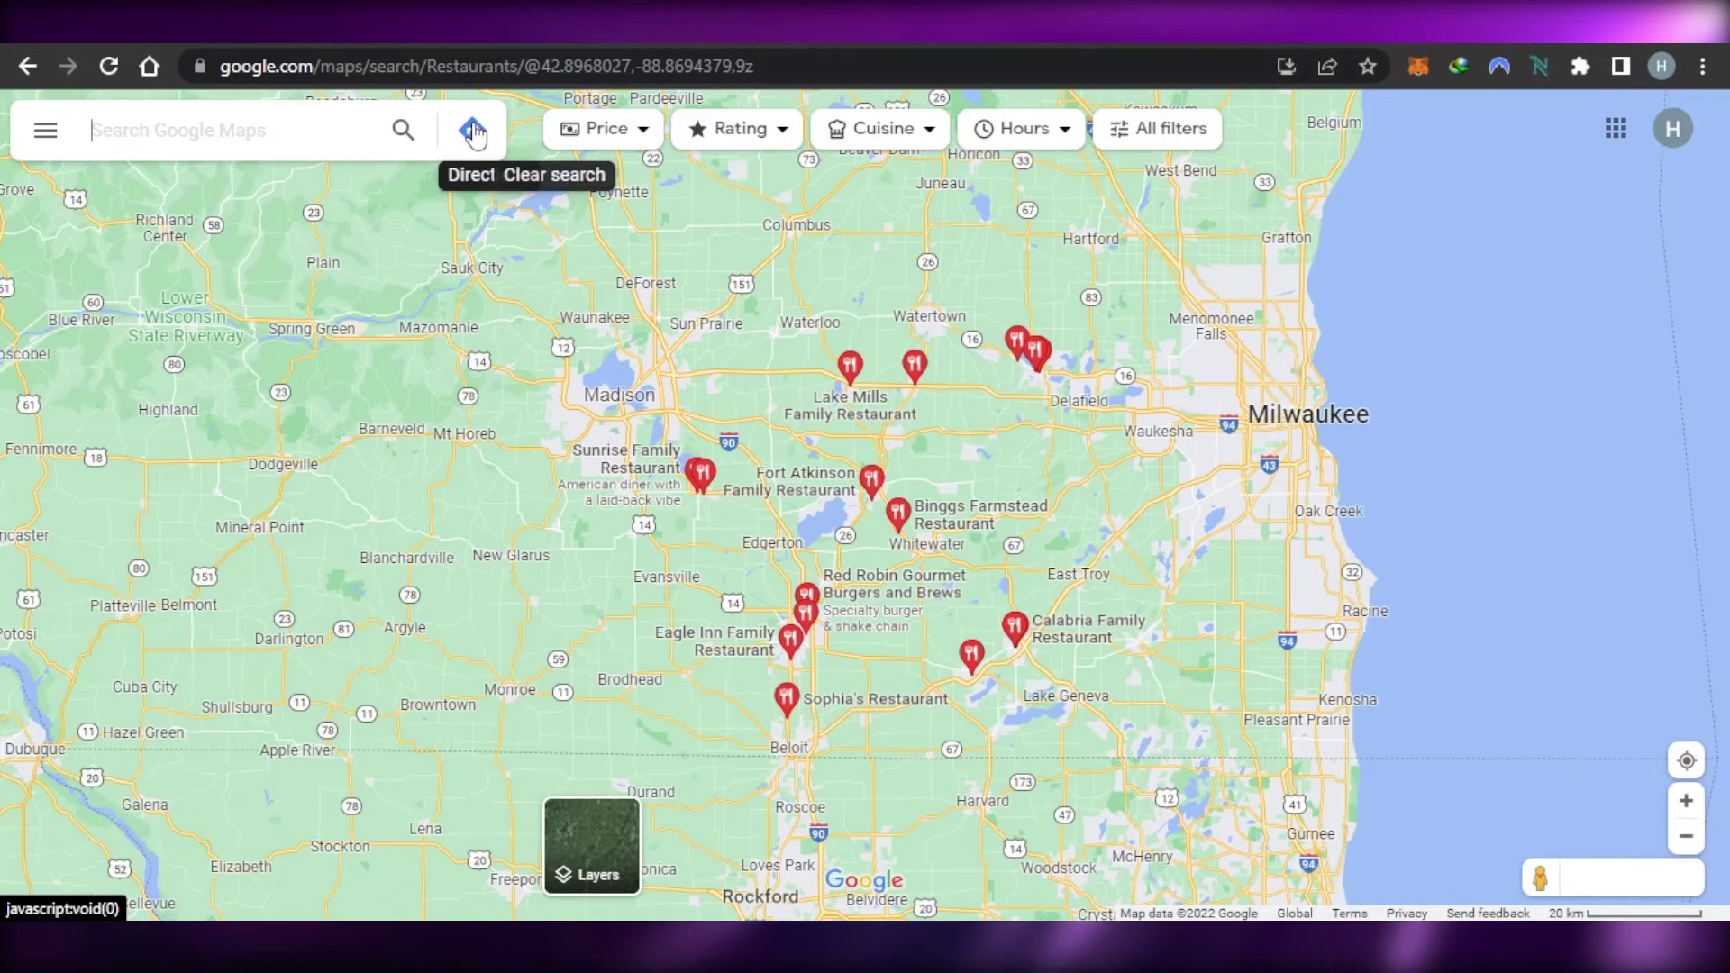
Search the map for Hotels, browse the results and open the share options of Hyatt Place Madison / Verona
click(263, 121)
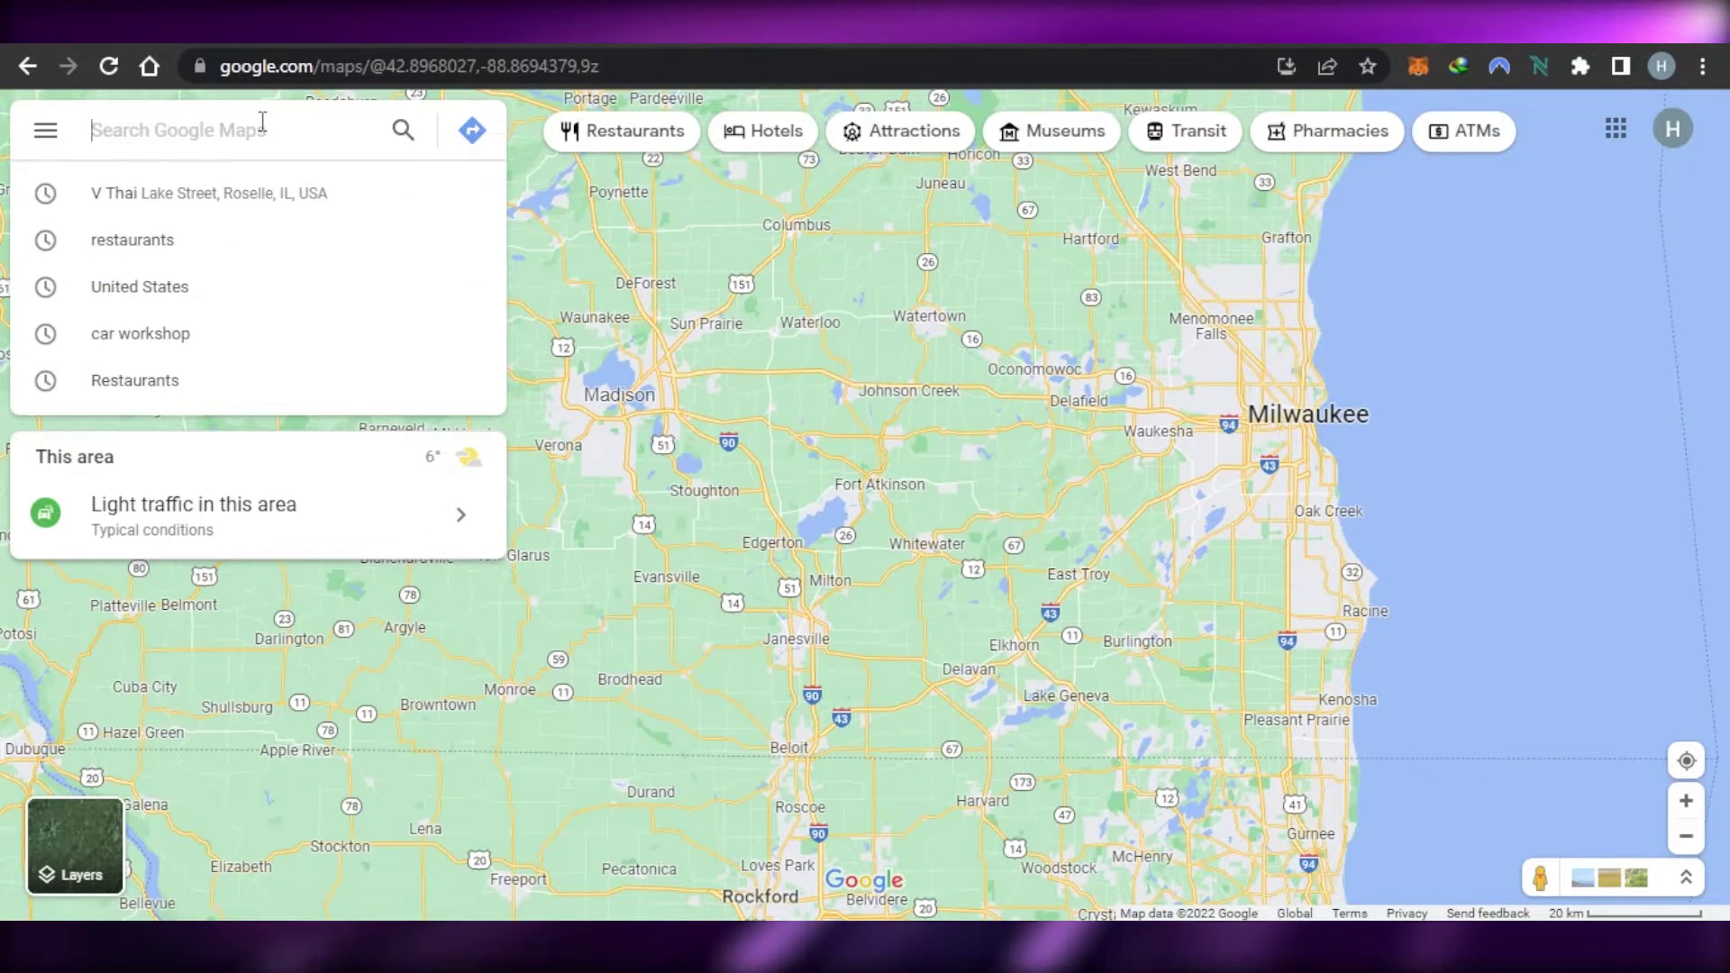
click(782, 142)
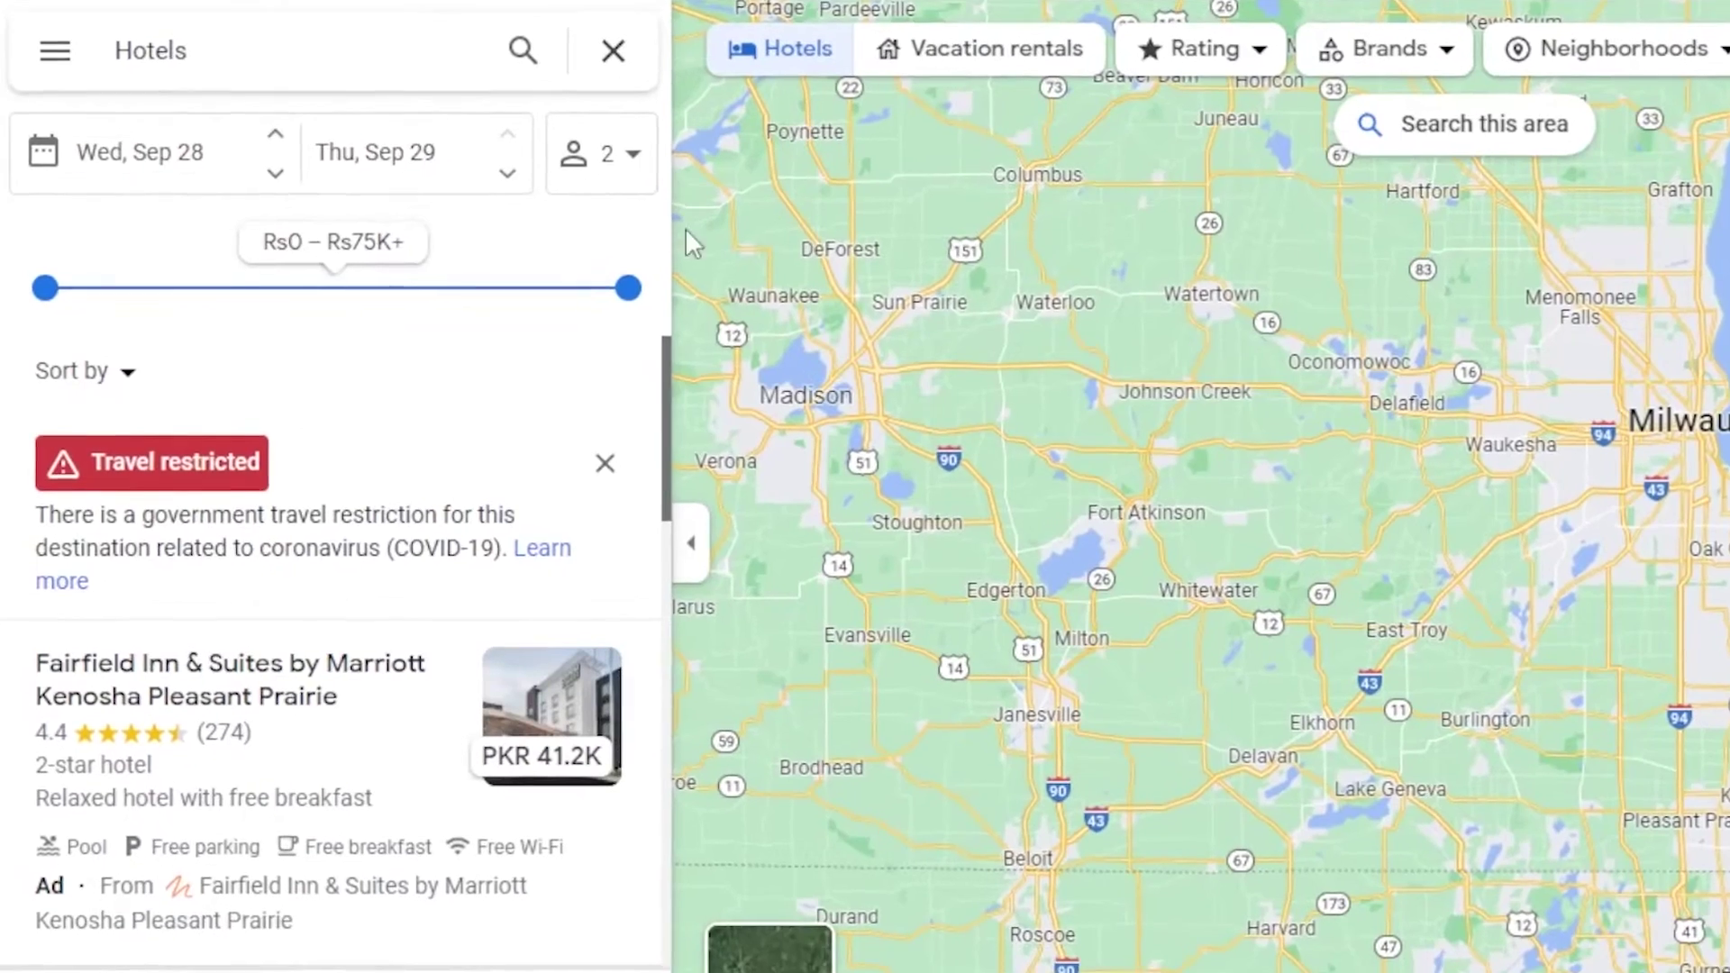
scroll(566, 543, down, 6)
scroll(566, 542, up, 2)
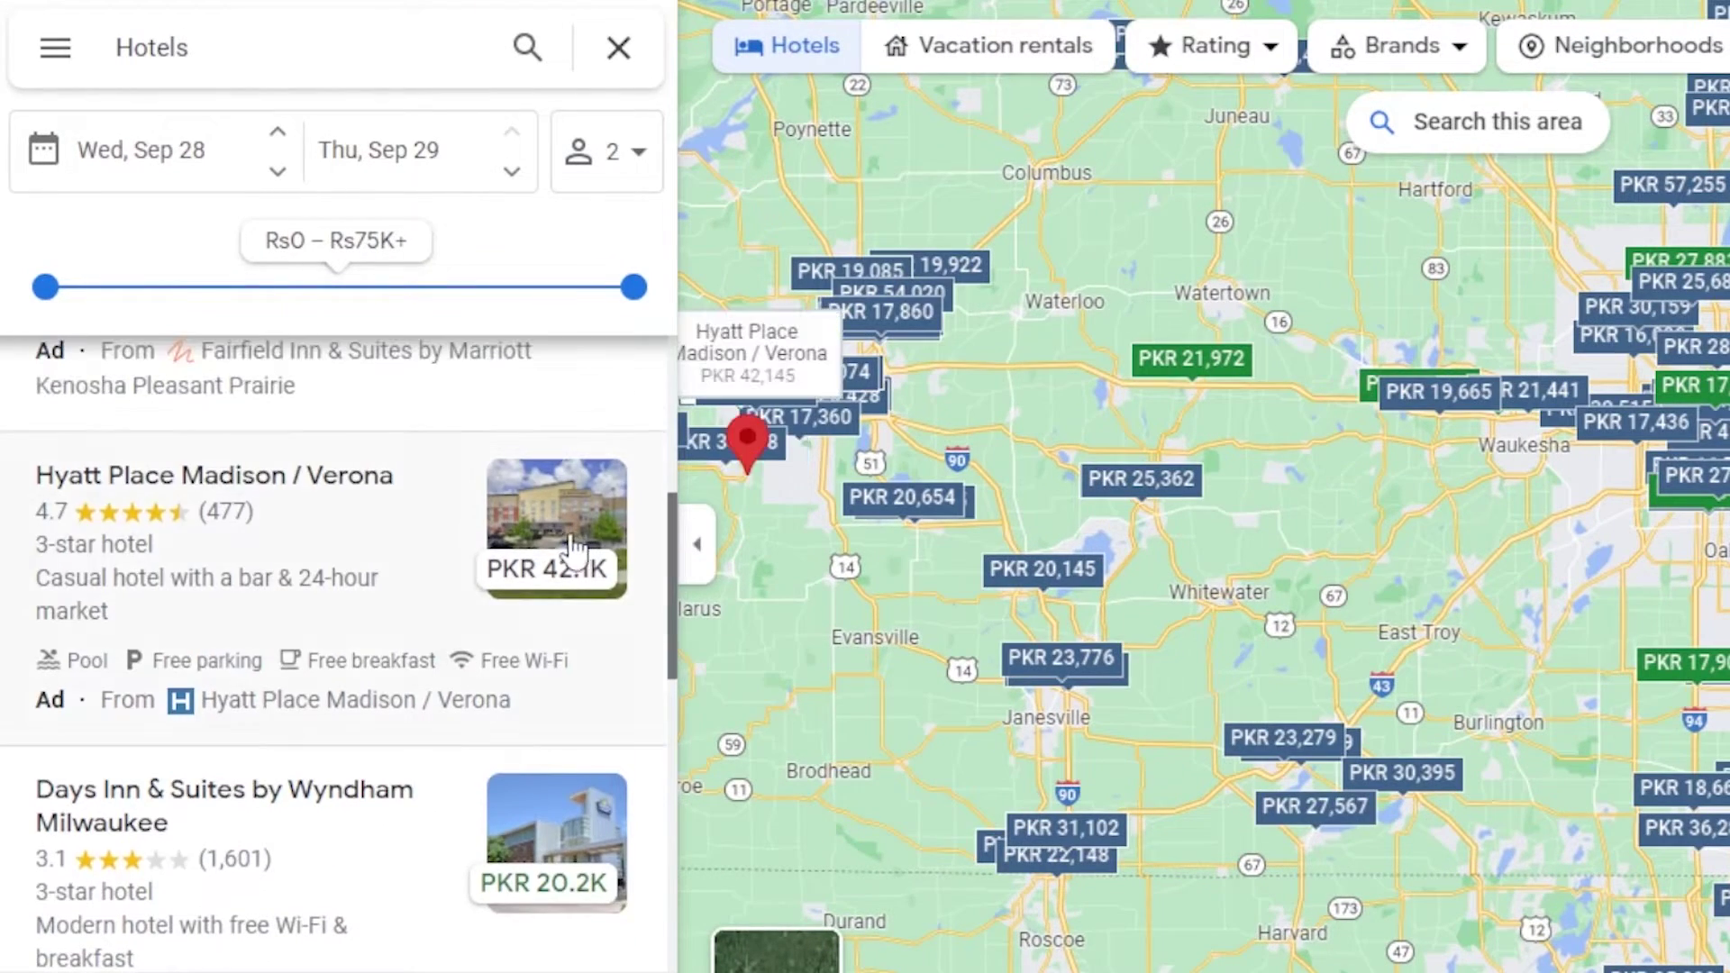
click(415, 529)
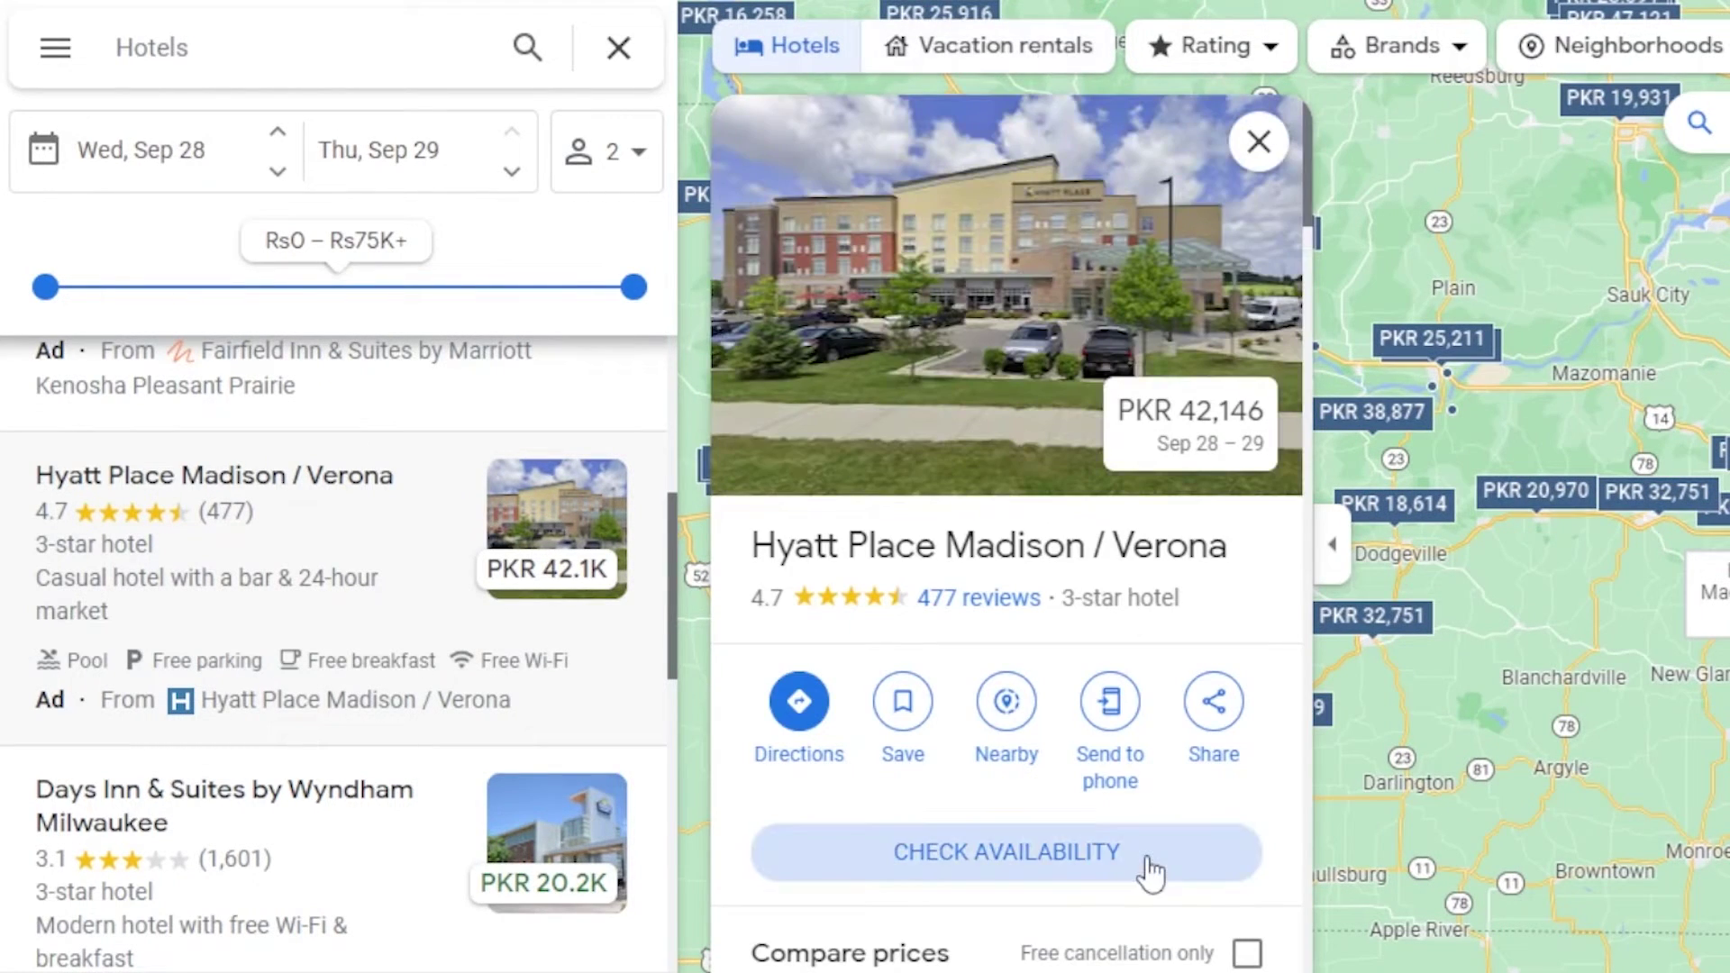
click(1214, 707)
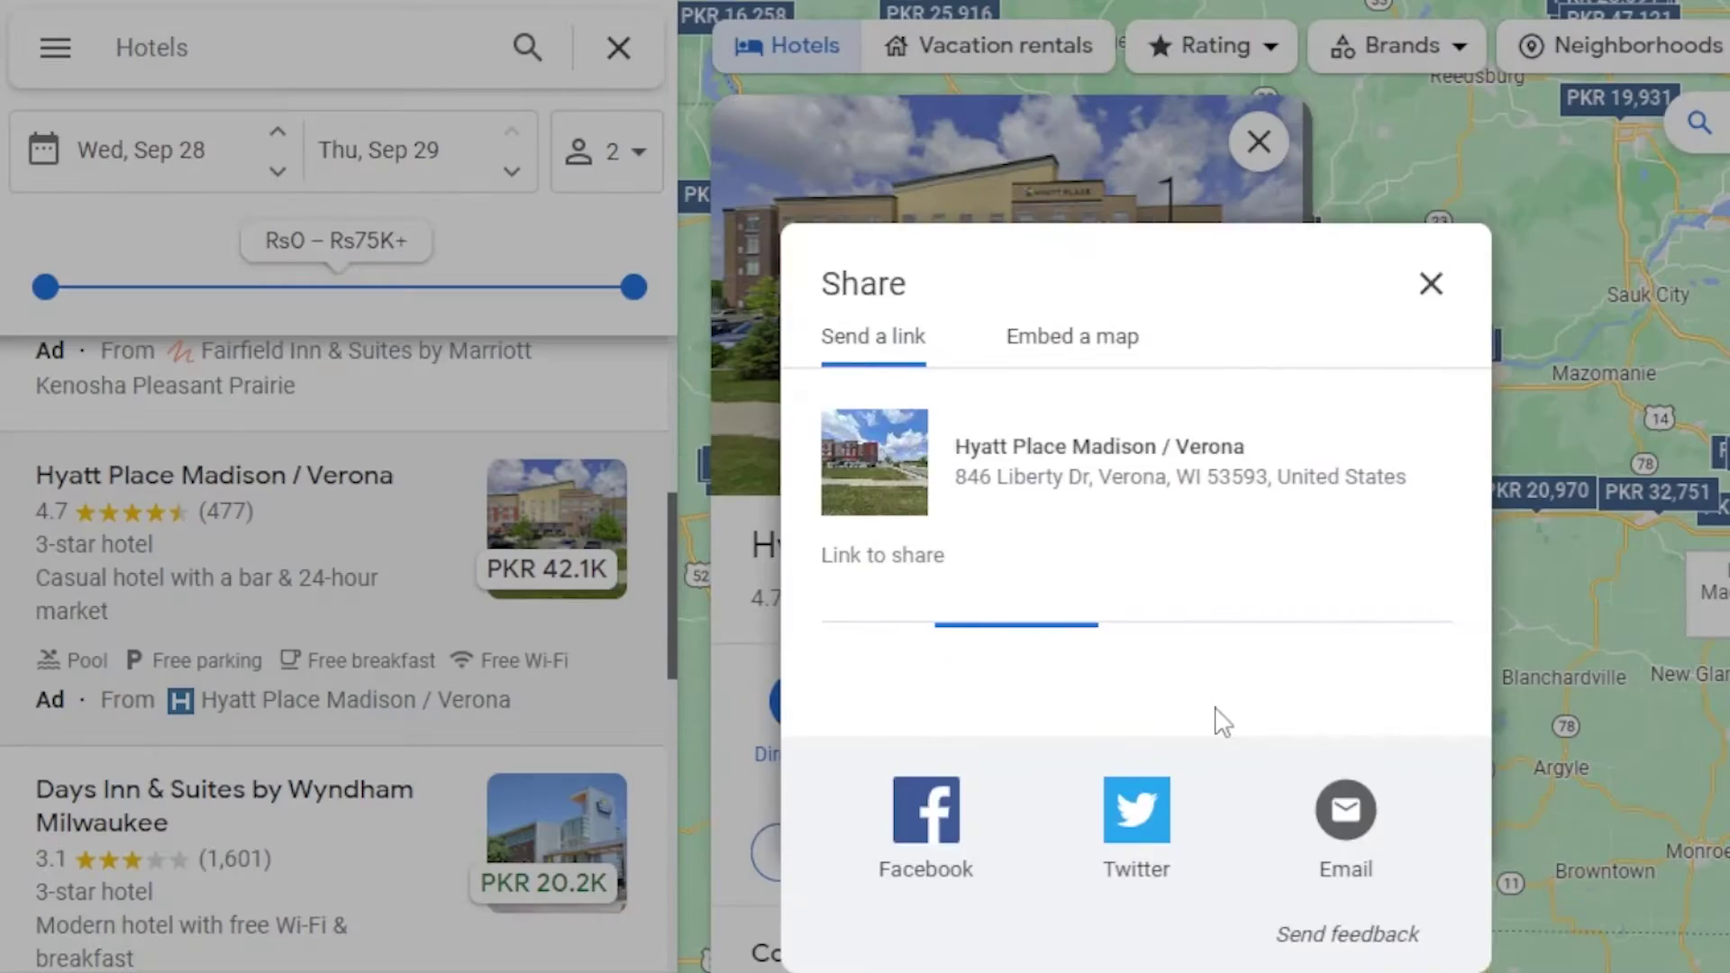
Close the share dialog of Hyatt Place Madison / Verona and clear the Hotels search
click(1431, 284)
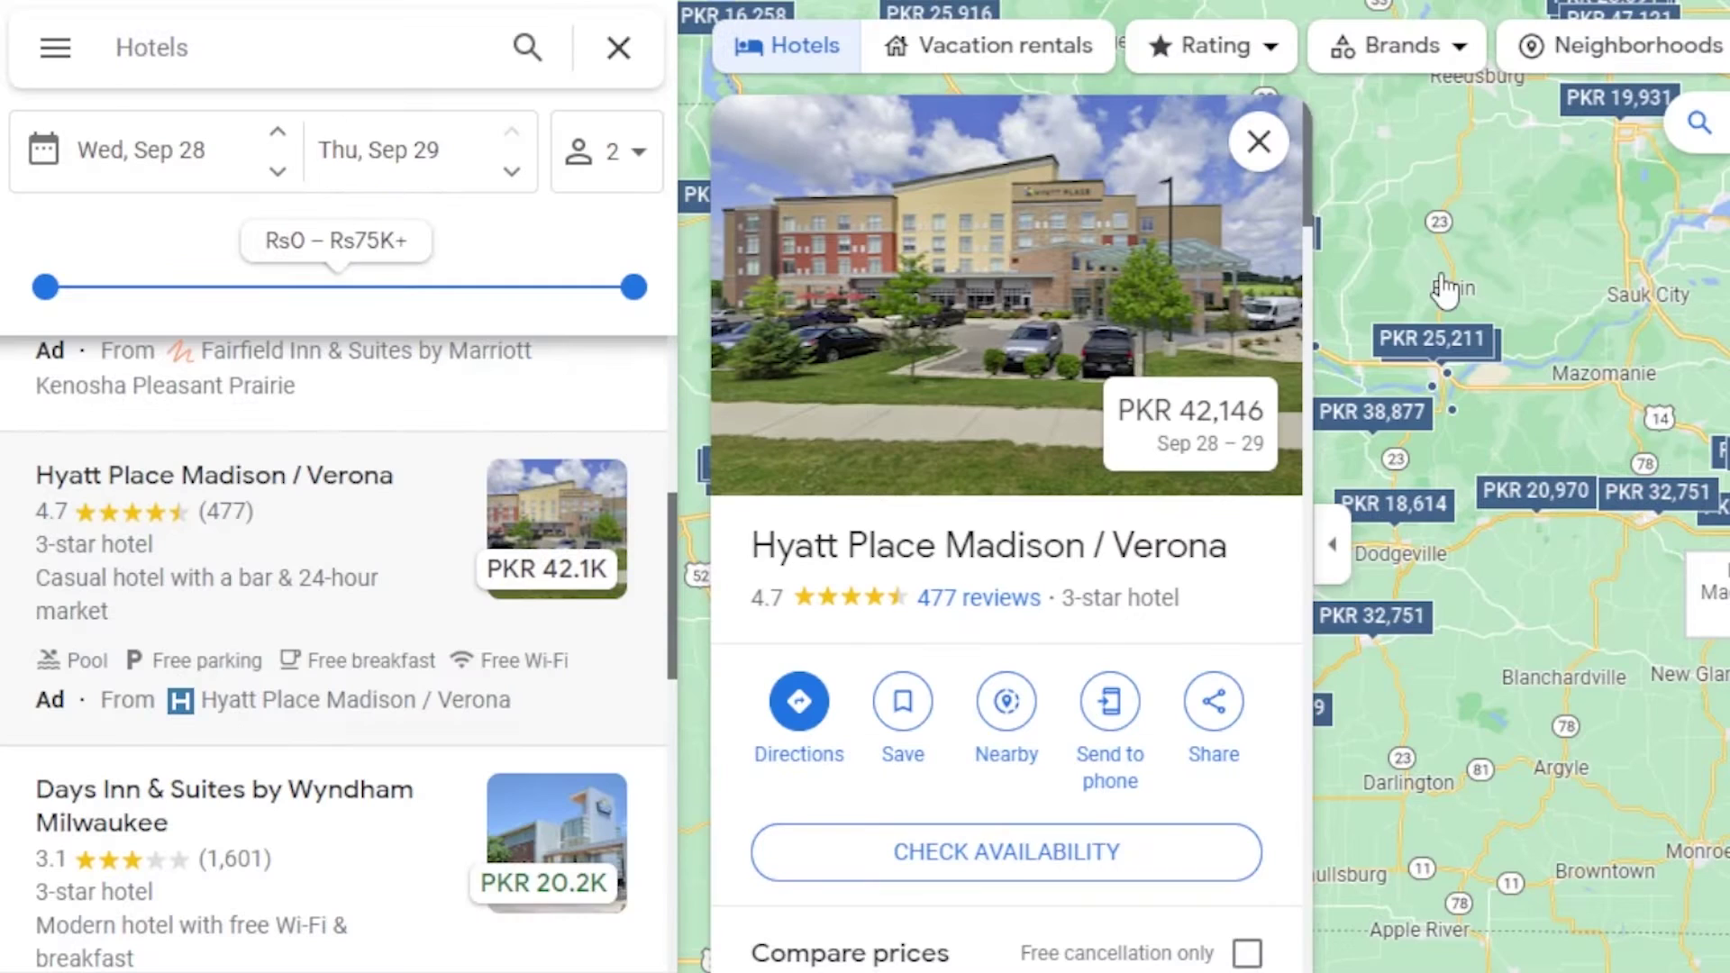
click(618, 47)
drag(1600, 285, 1292, 622)
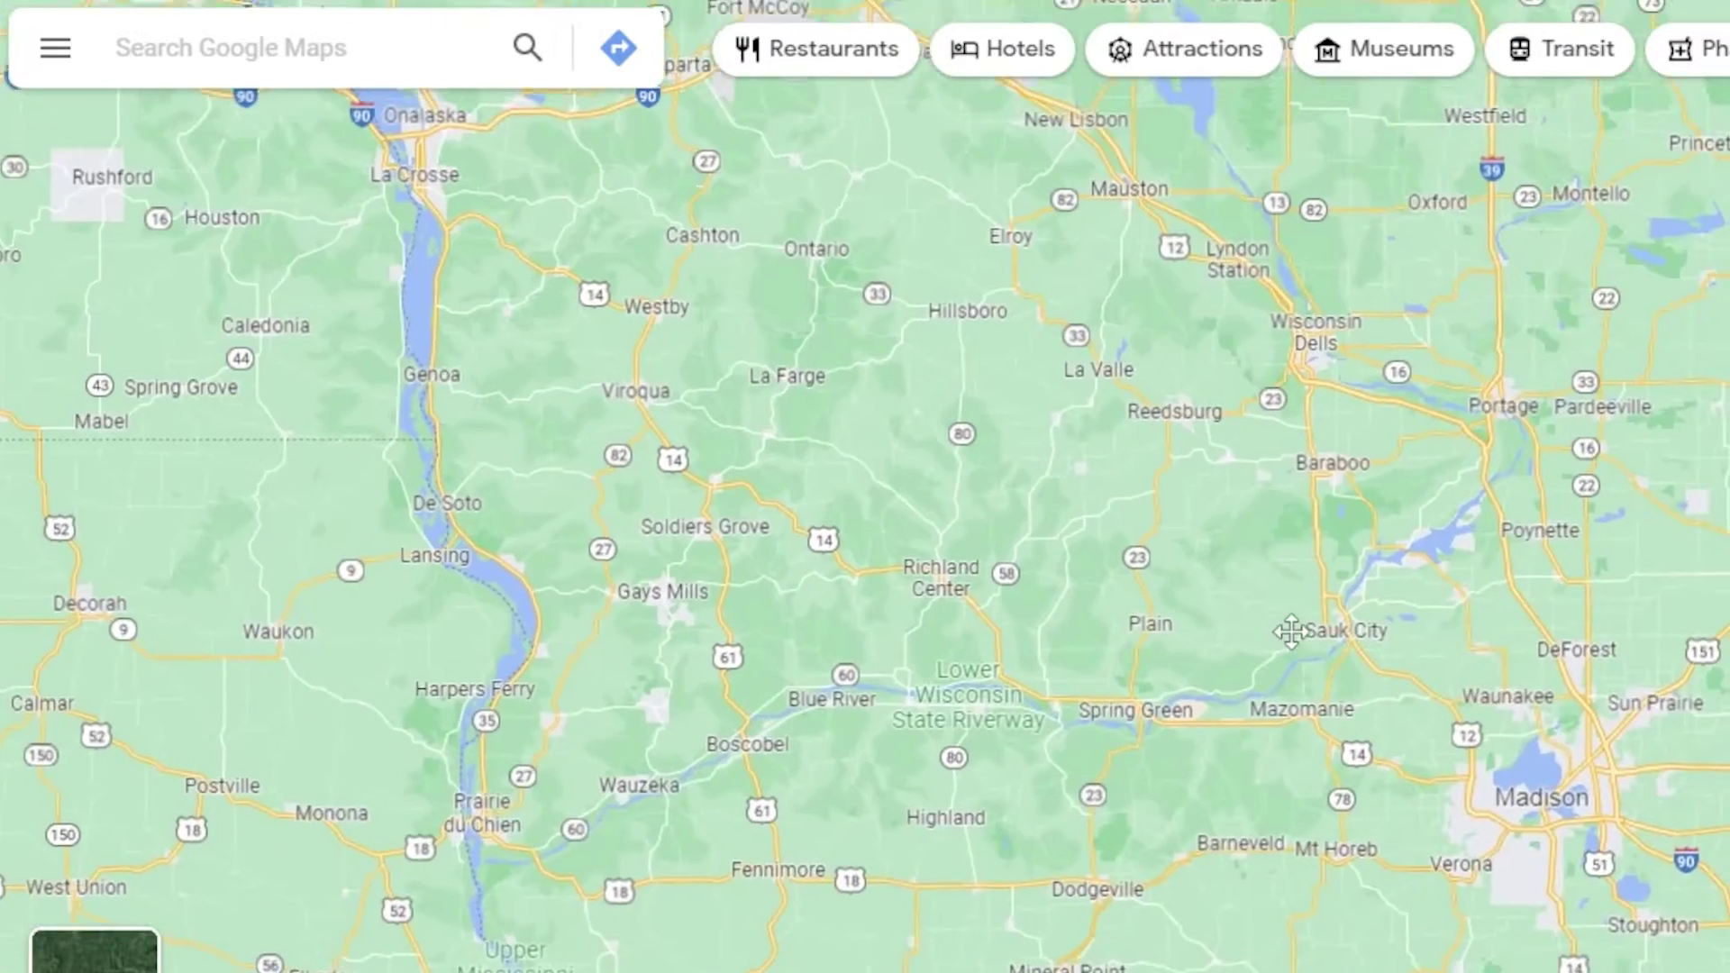
drag(1433, 288, 1436, 706)
drag(1413, 333, 1063, 703)
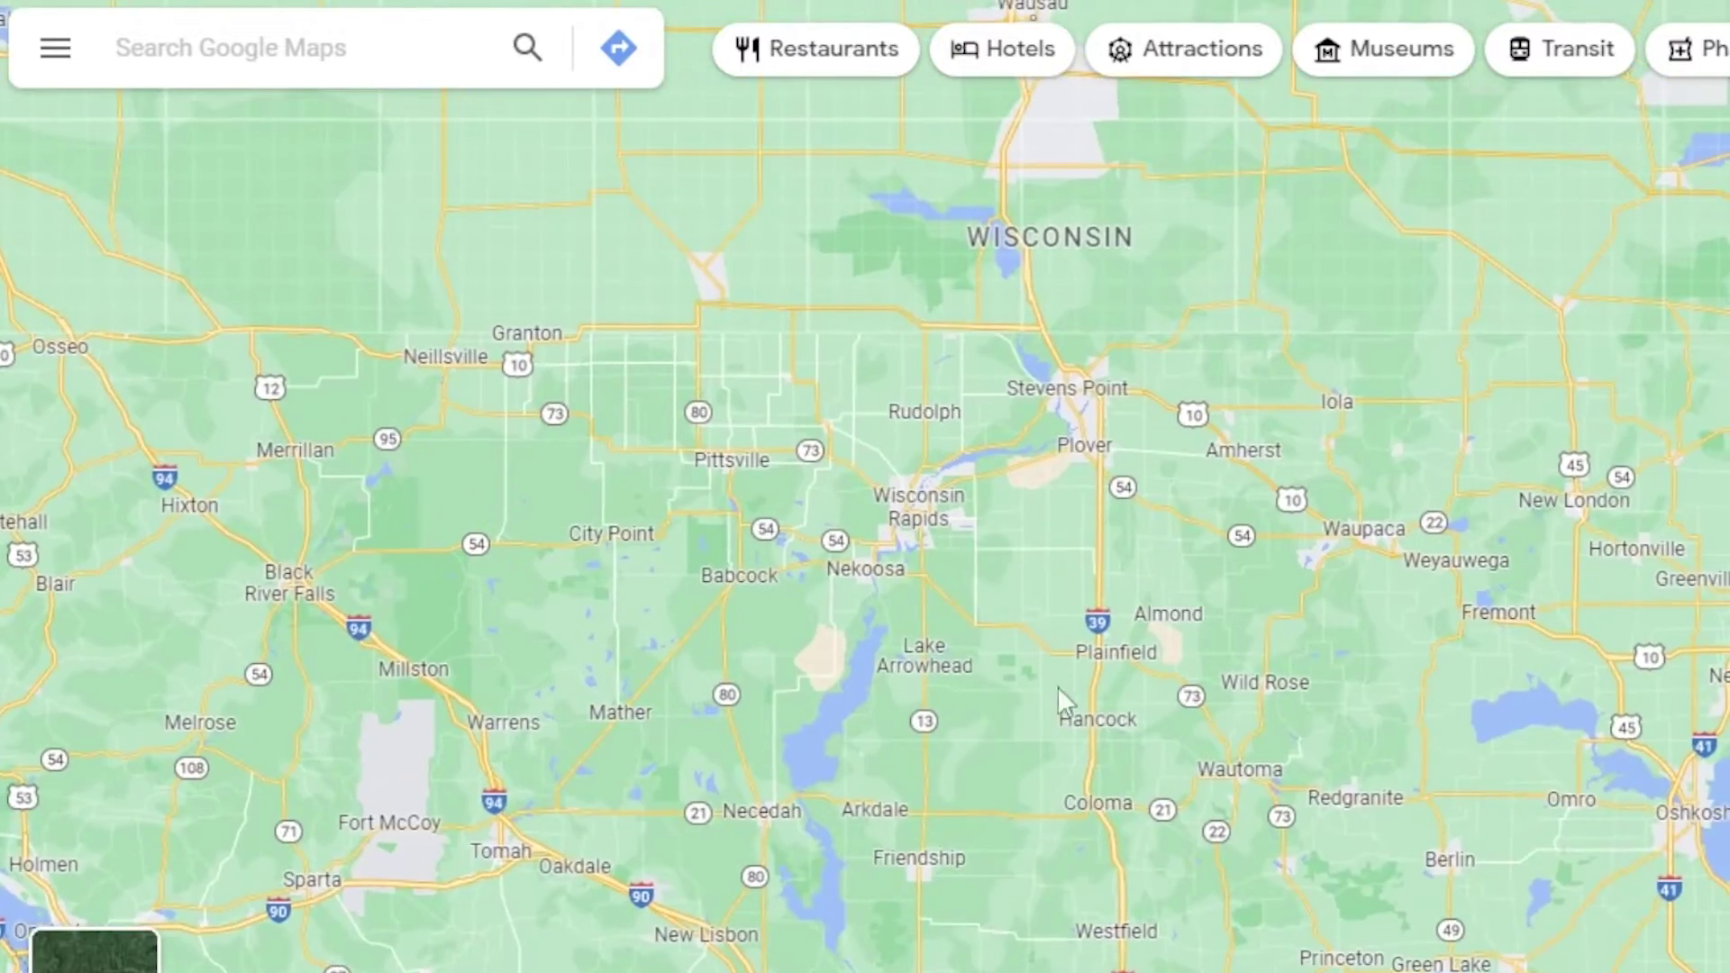
drag(1194, 458, 933, 564)
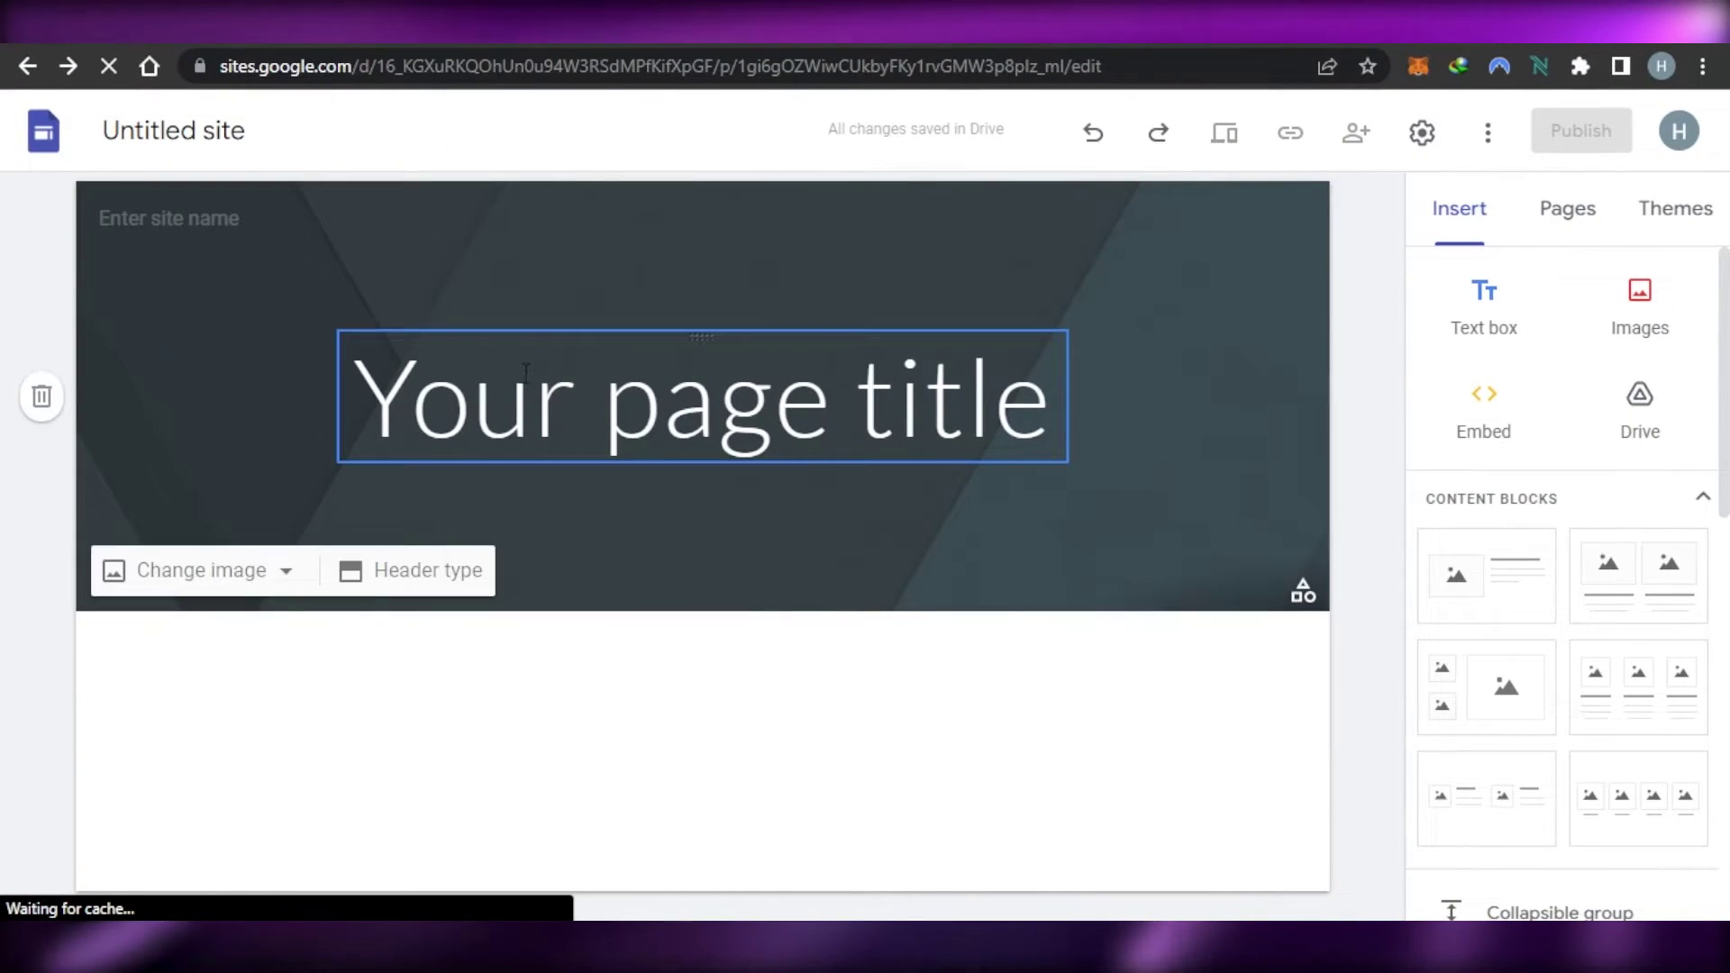
Switch to the untitled site in Google Sites and replace the header's page title with TSG
click(717, 401)
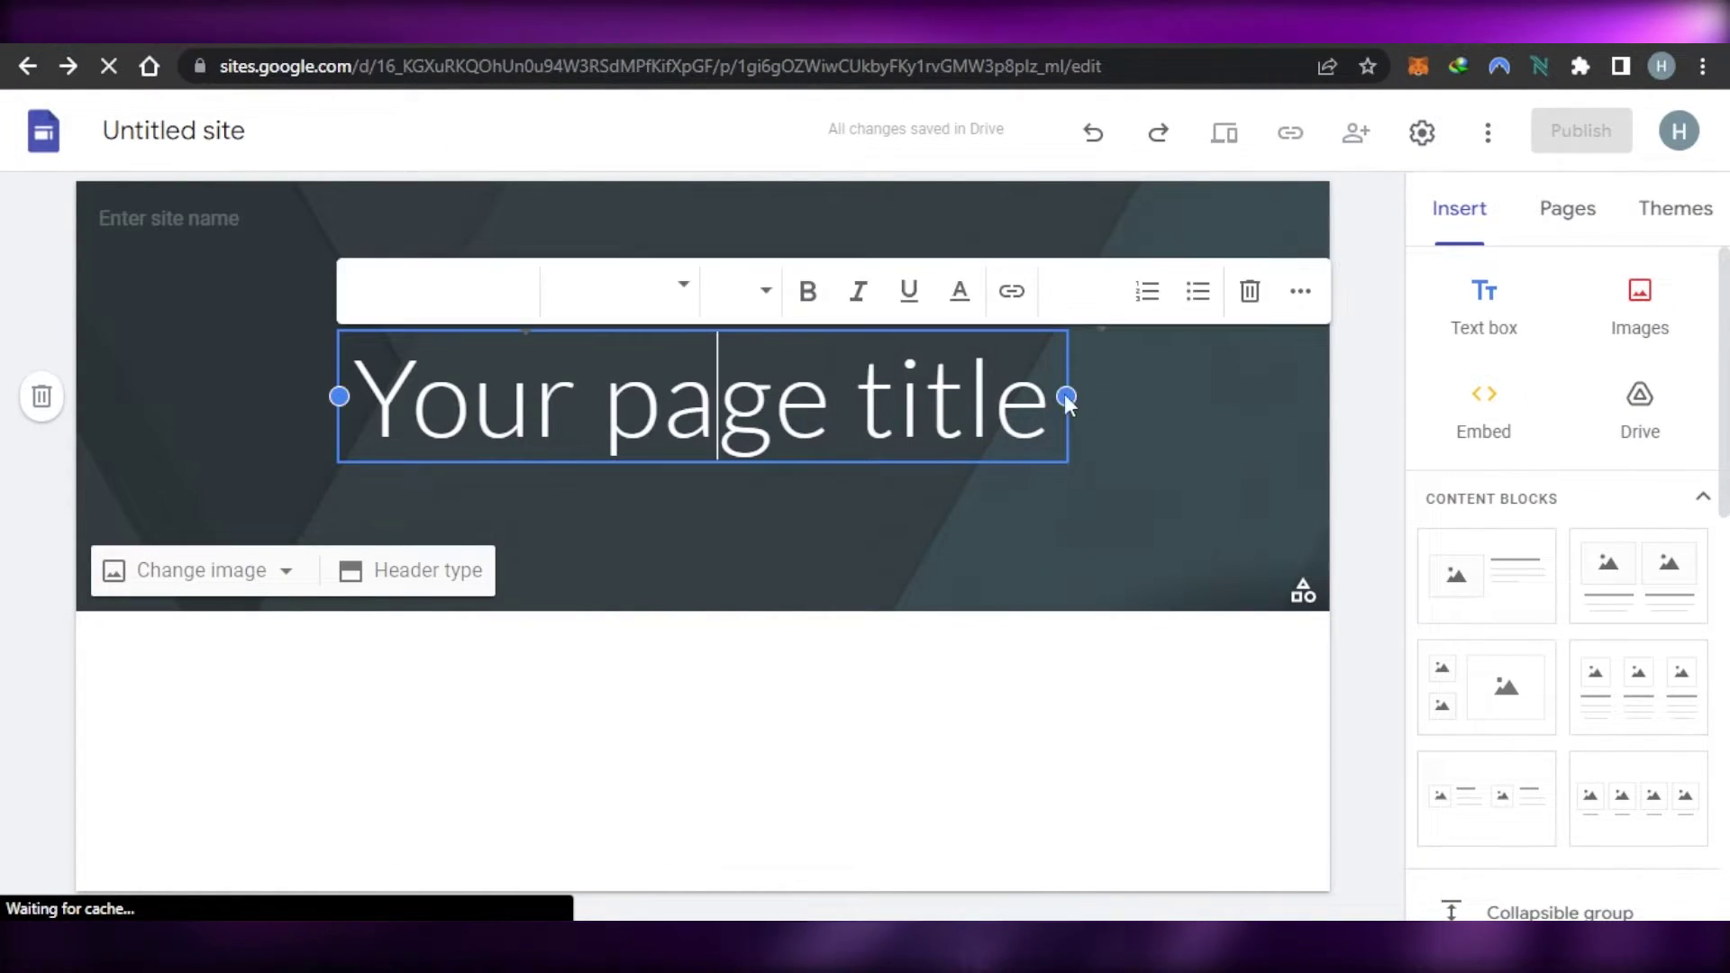
key(BackSpace)
key(BackSpace)
key(BackSpace)
key(BackSpace)
key(BackSpace)
key(BackSpace)
key(BackSpace)
key(BackSpace)
key(BackSpace)
key(BackSpace)
key(BackSpace)
key(BackSpace)
key(BackSpace)
key(BackSpace)
key(BackSpace)
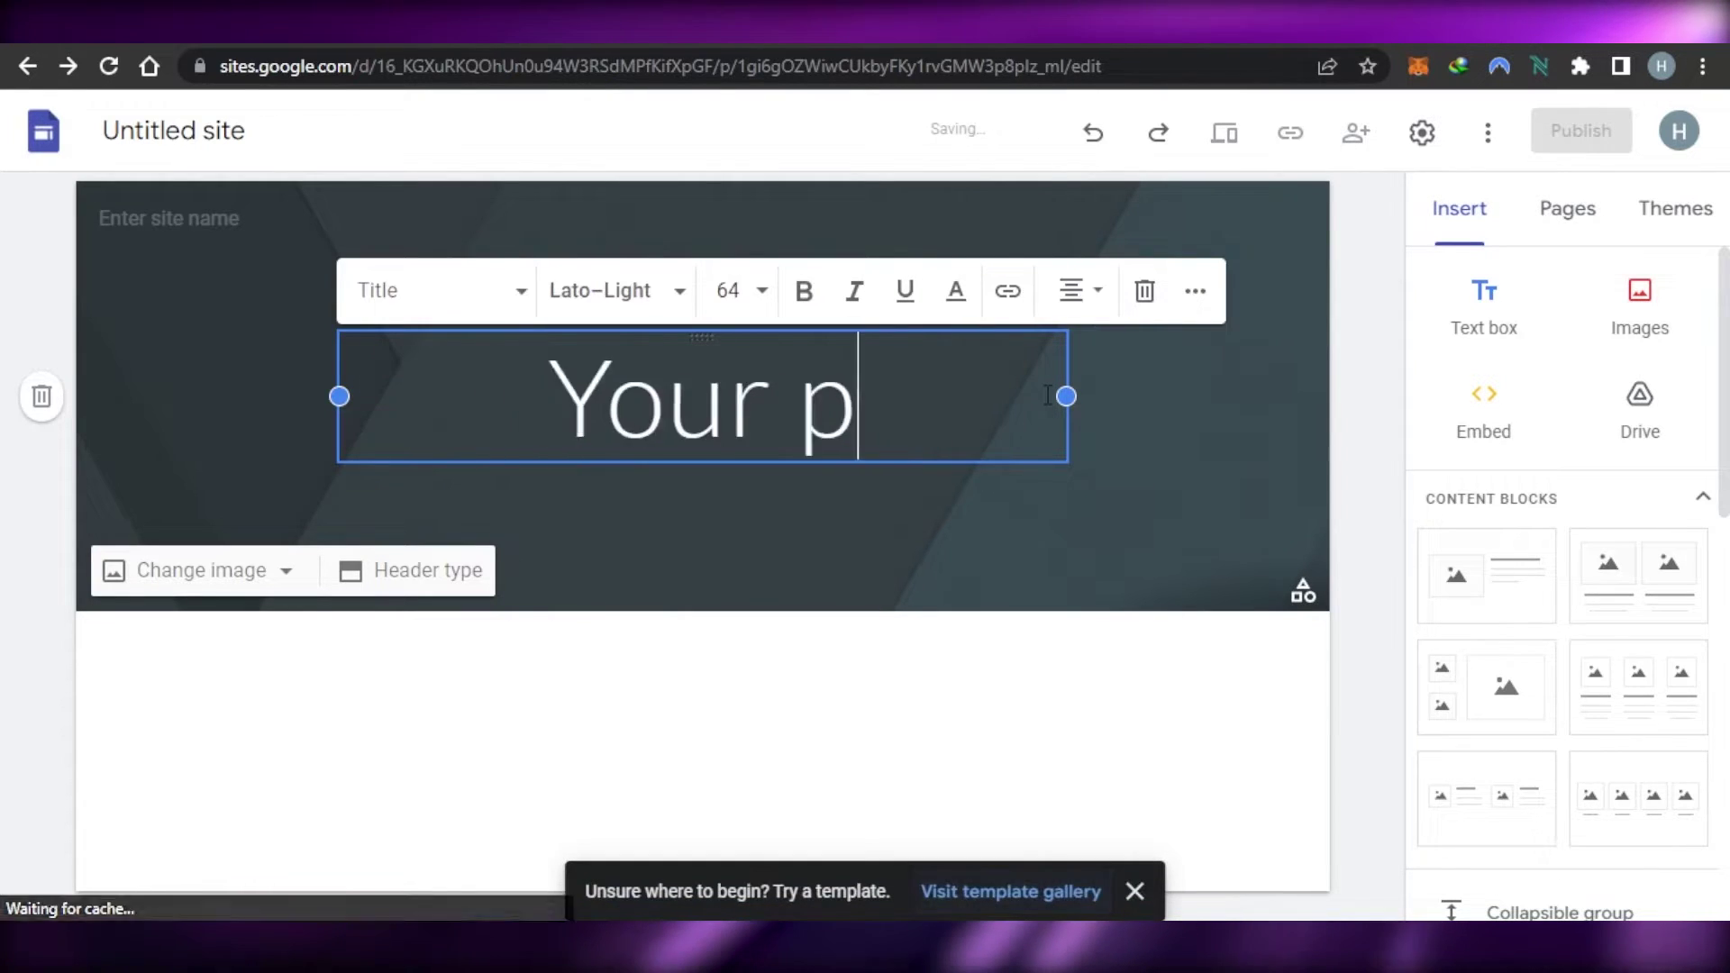
text(TSG)
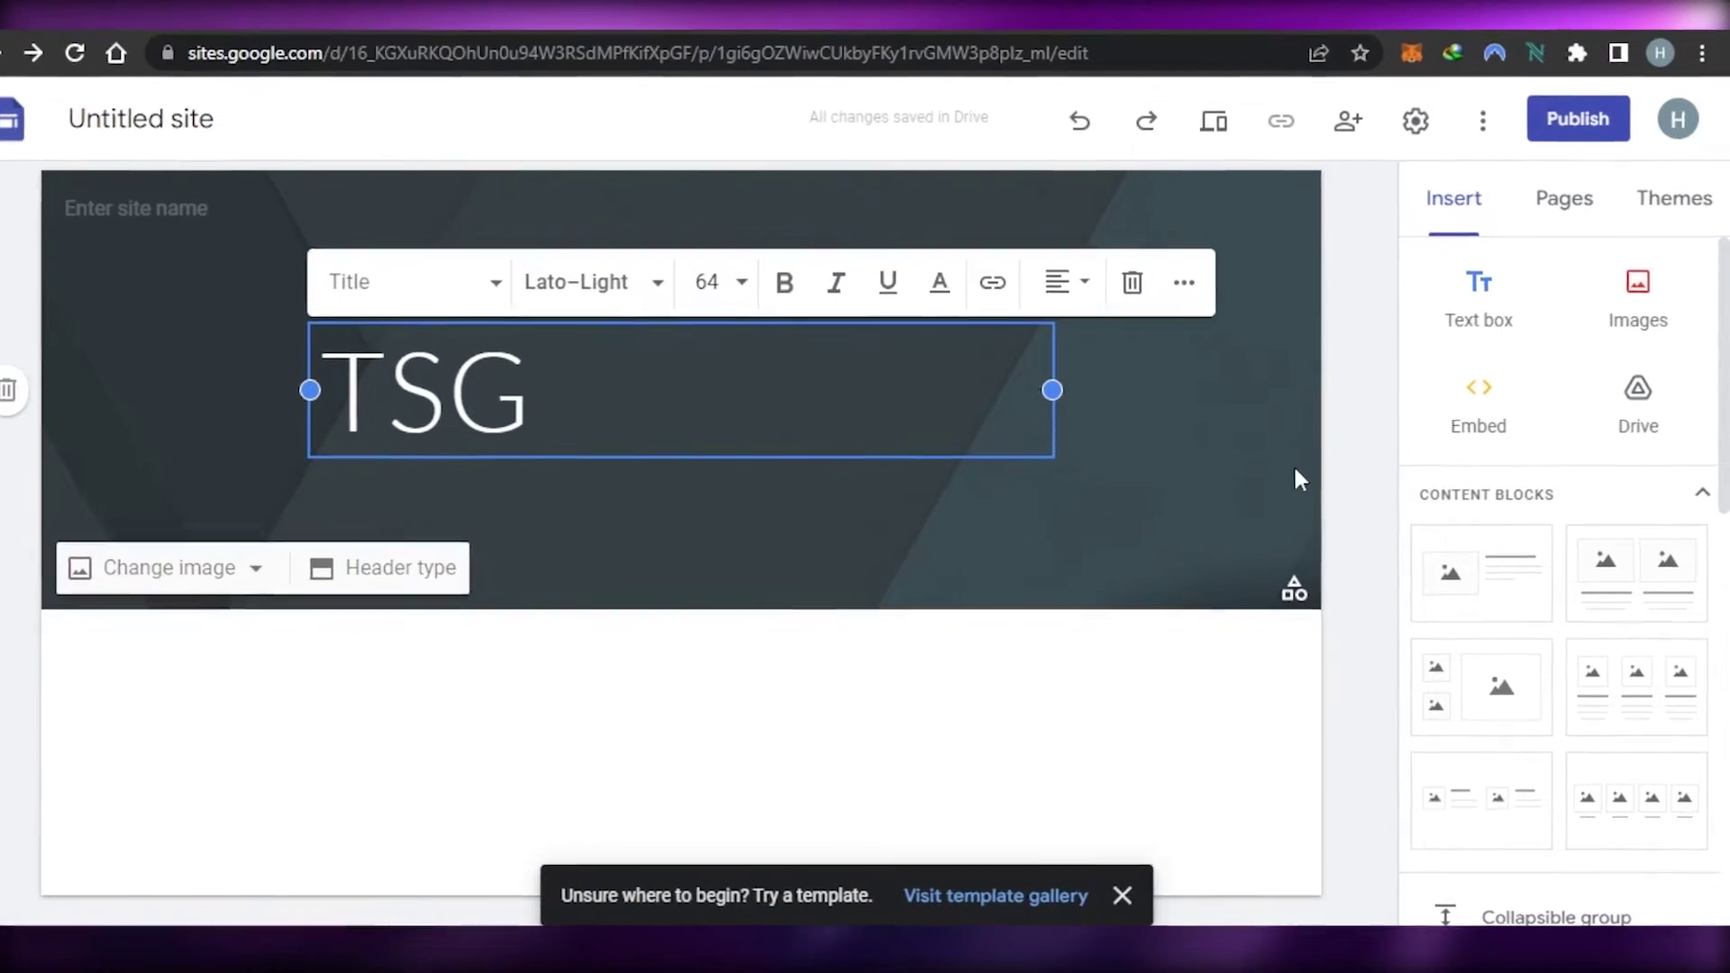
Insert a text box below the header and fill it with the word "text" followed by a row of dots
scroll(1561, 575, down, 3)
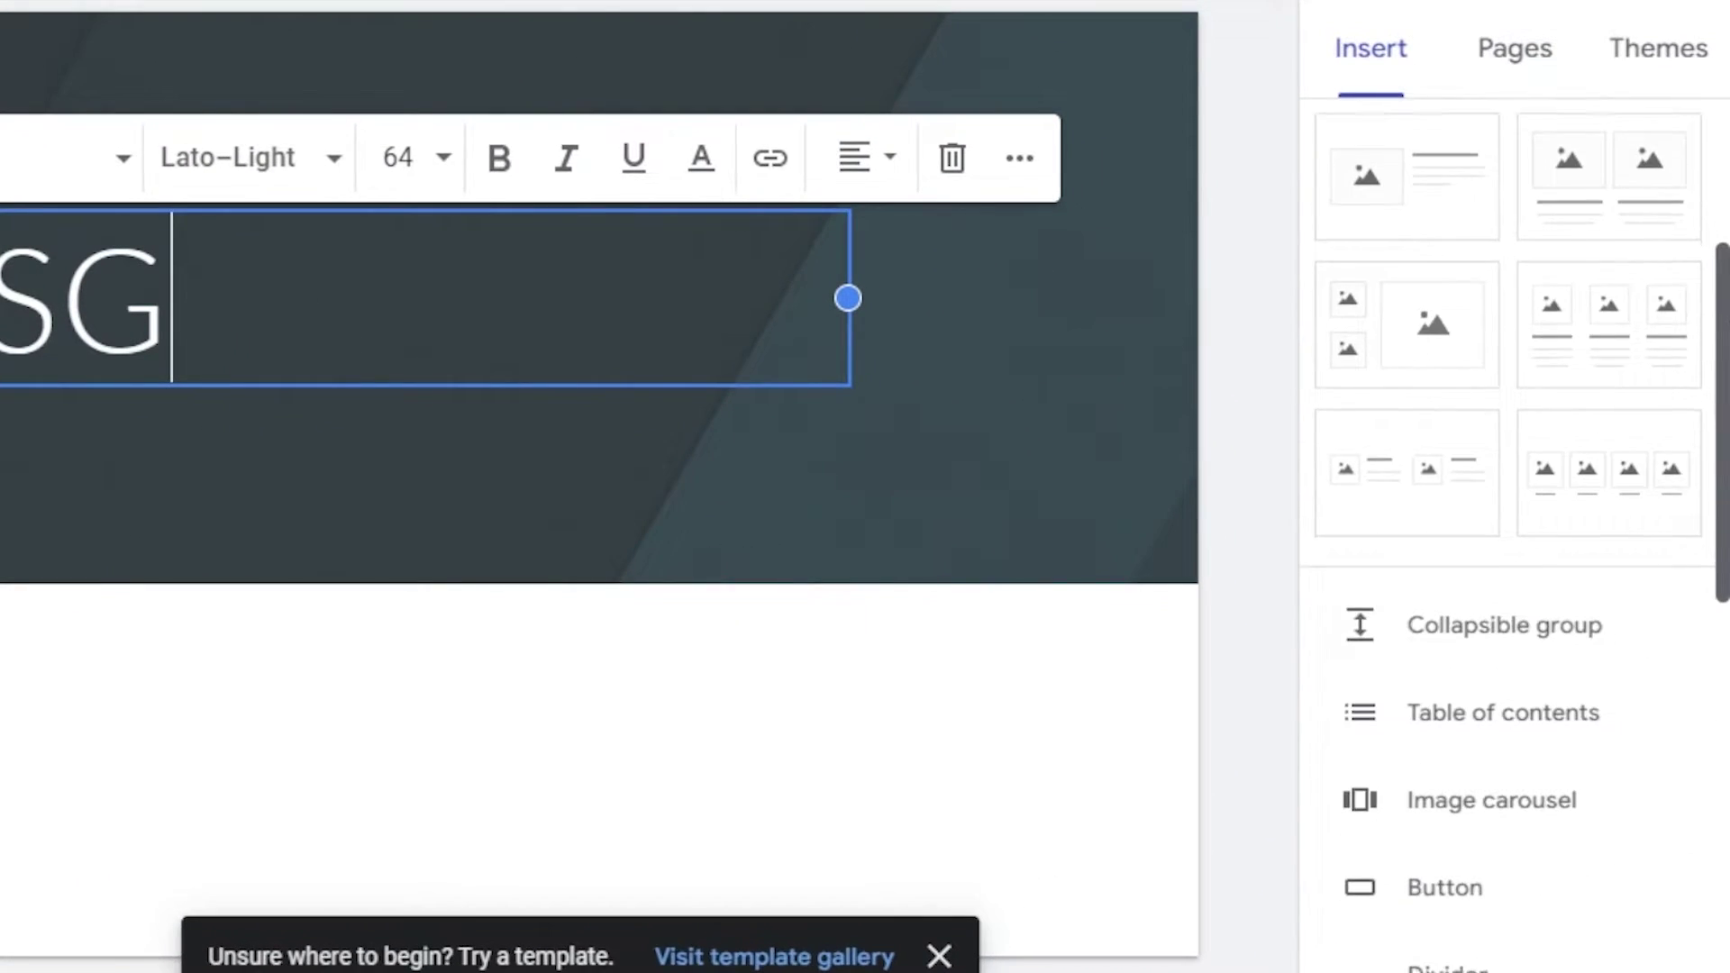
scroll(1441, 115, up, 3)
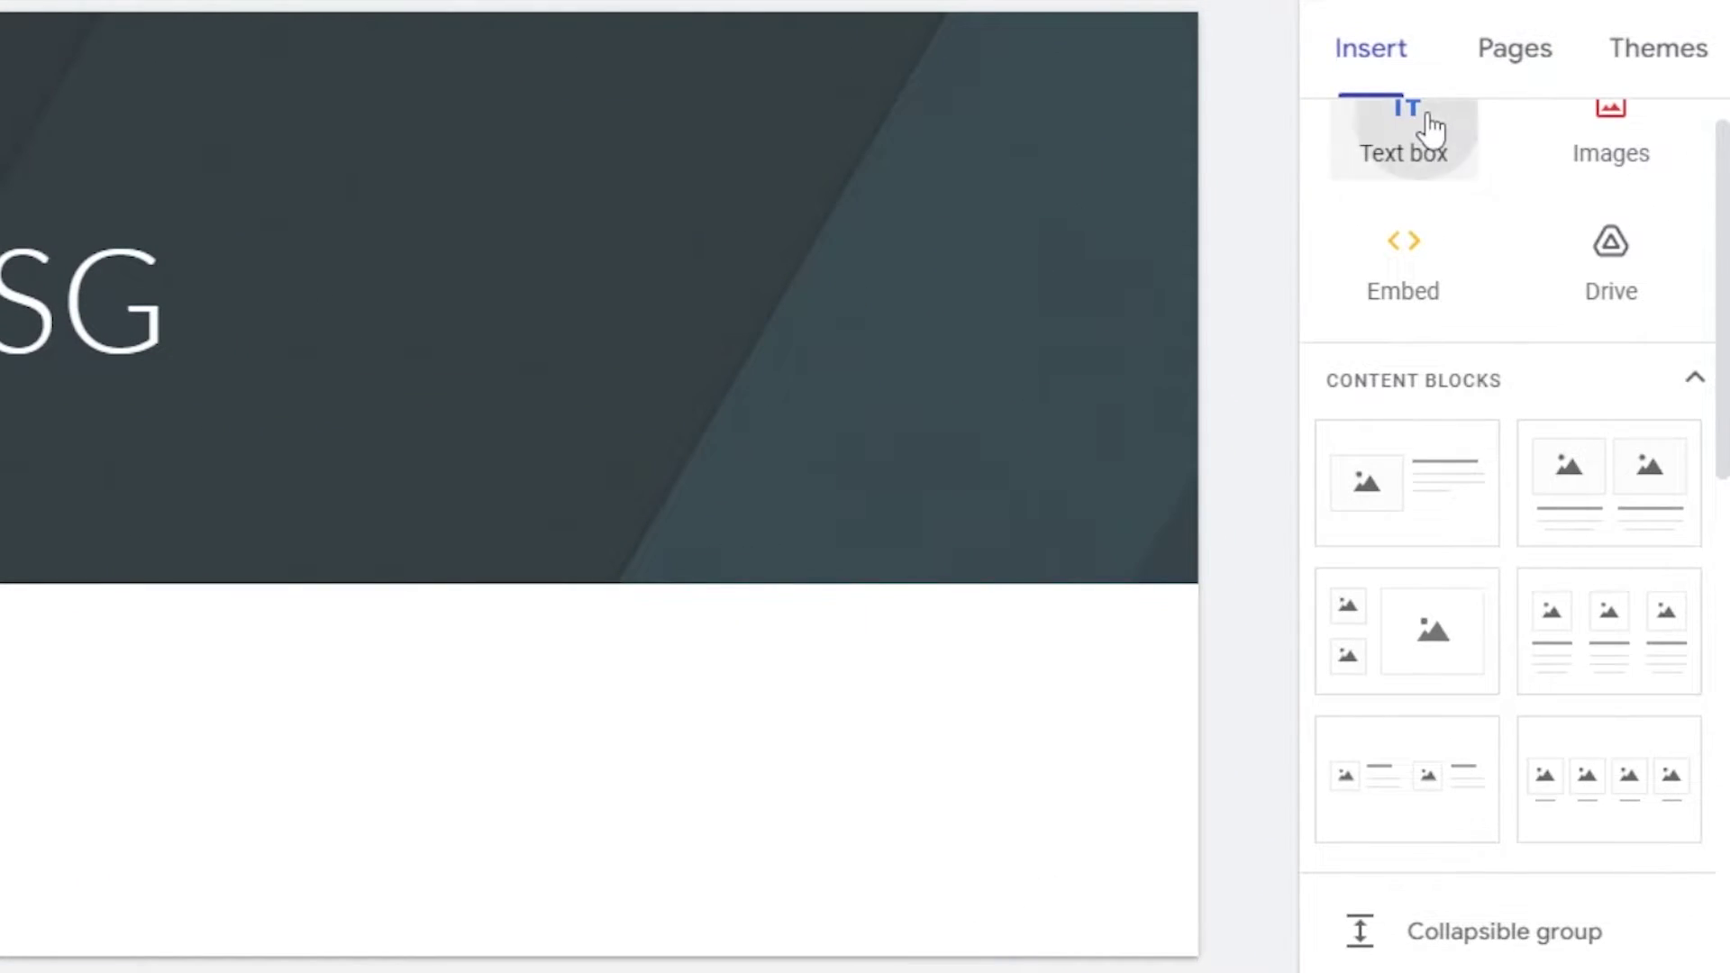
click(1433, 129)
key(ctrl+v)
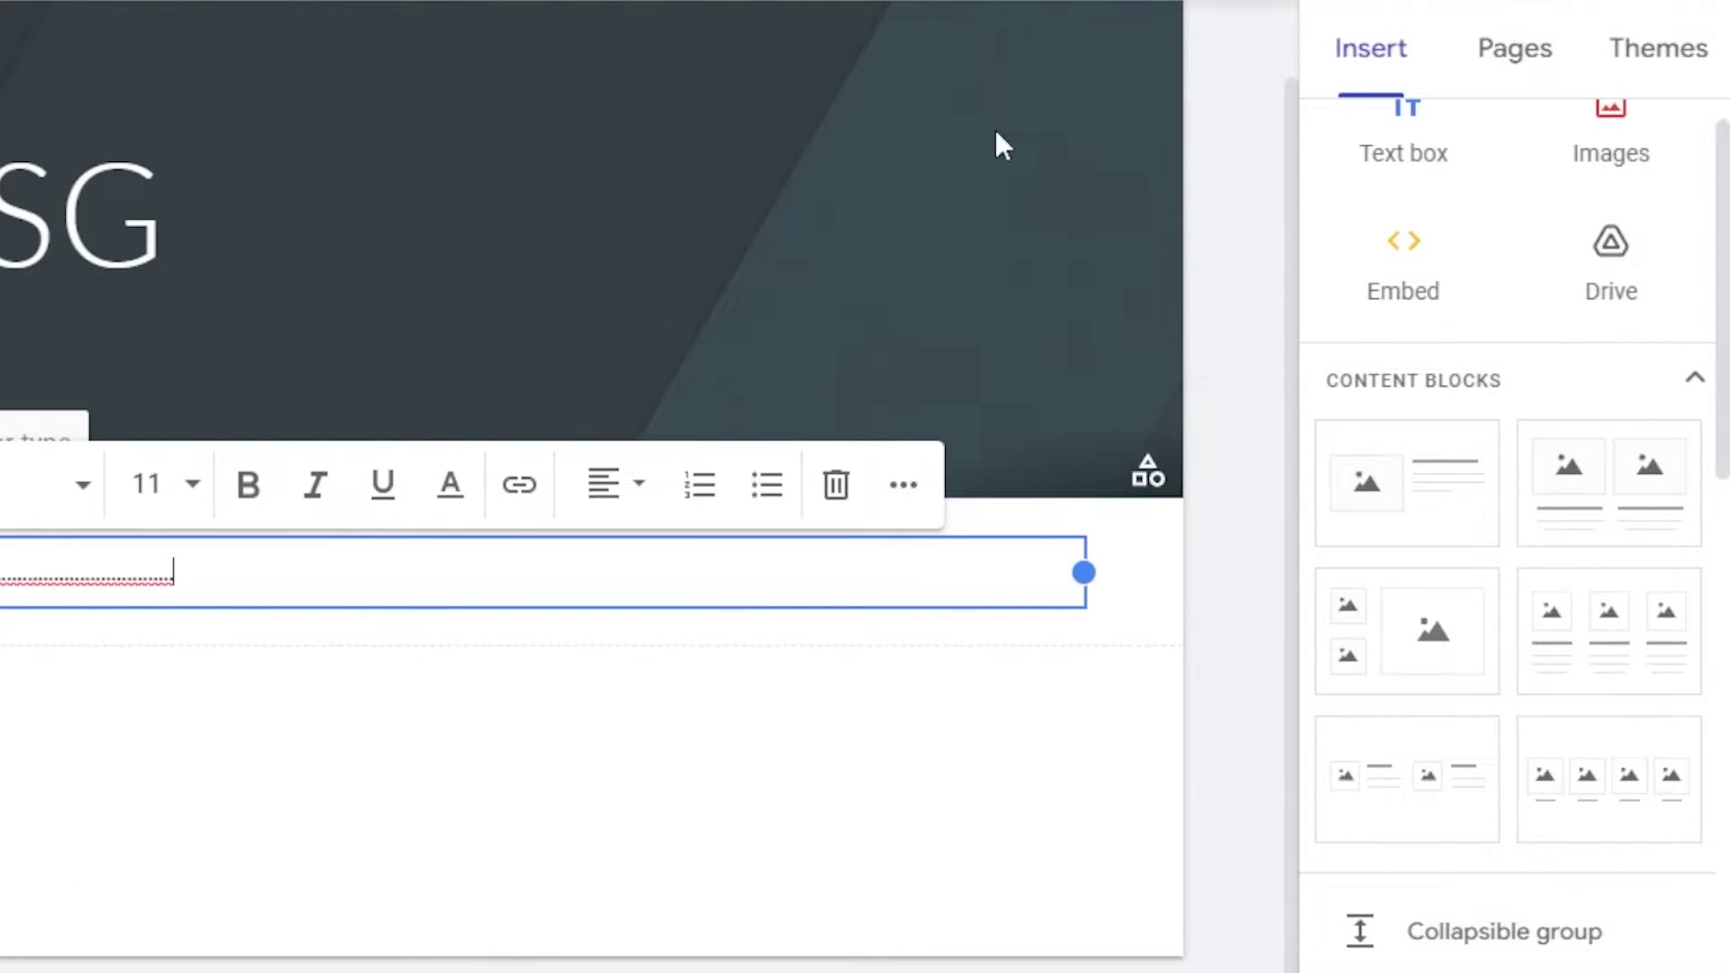
Look through the insertable elements, start adding a Map and check the My Maps collection
scroll(1514, 540, down, 2)
click(1370, 90)
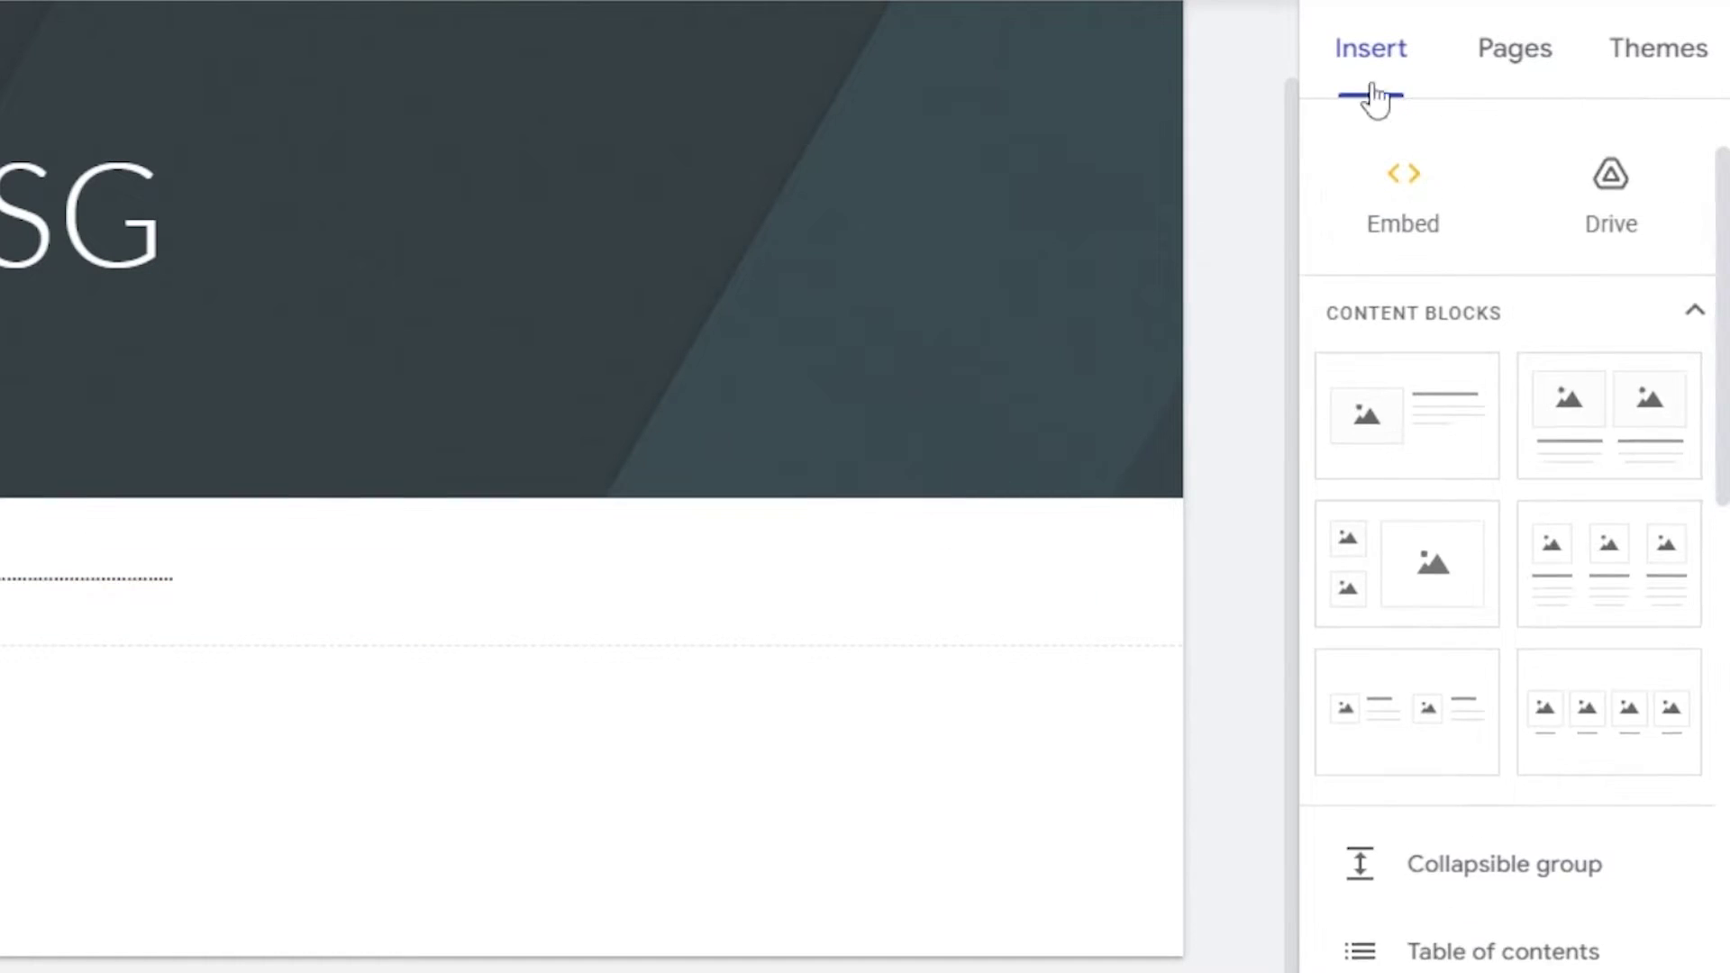
scroll(1723, 189, down, 6)
scroll(1335, 176, up, 7)
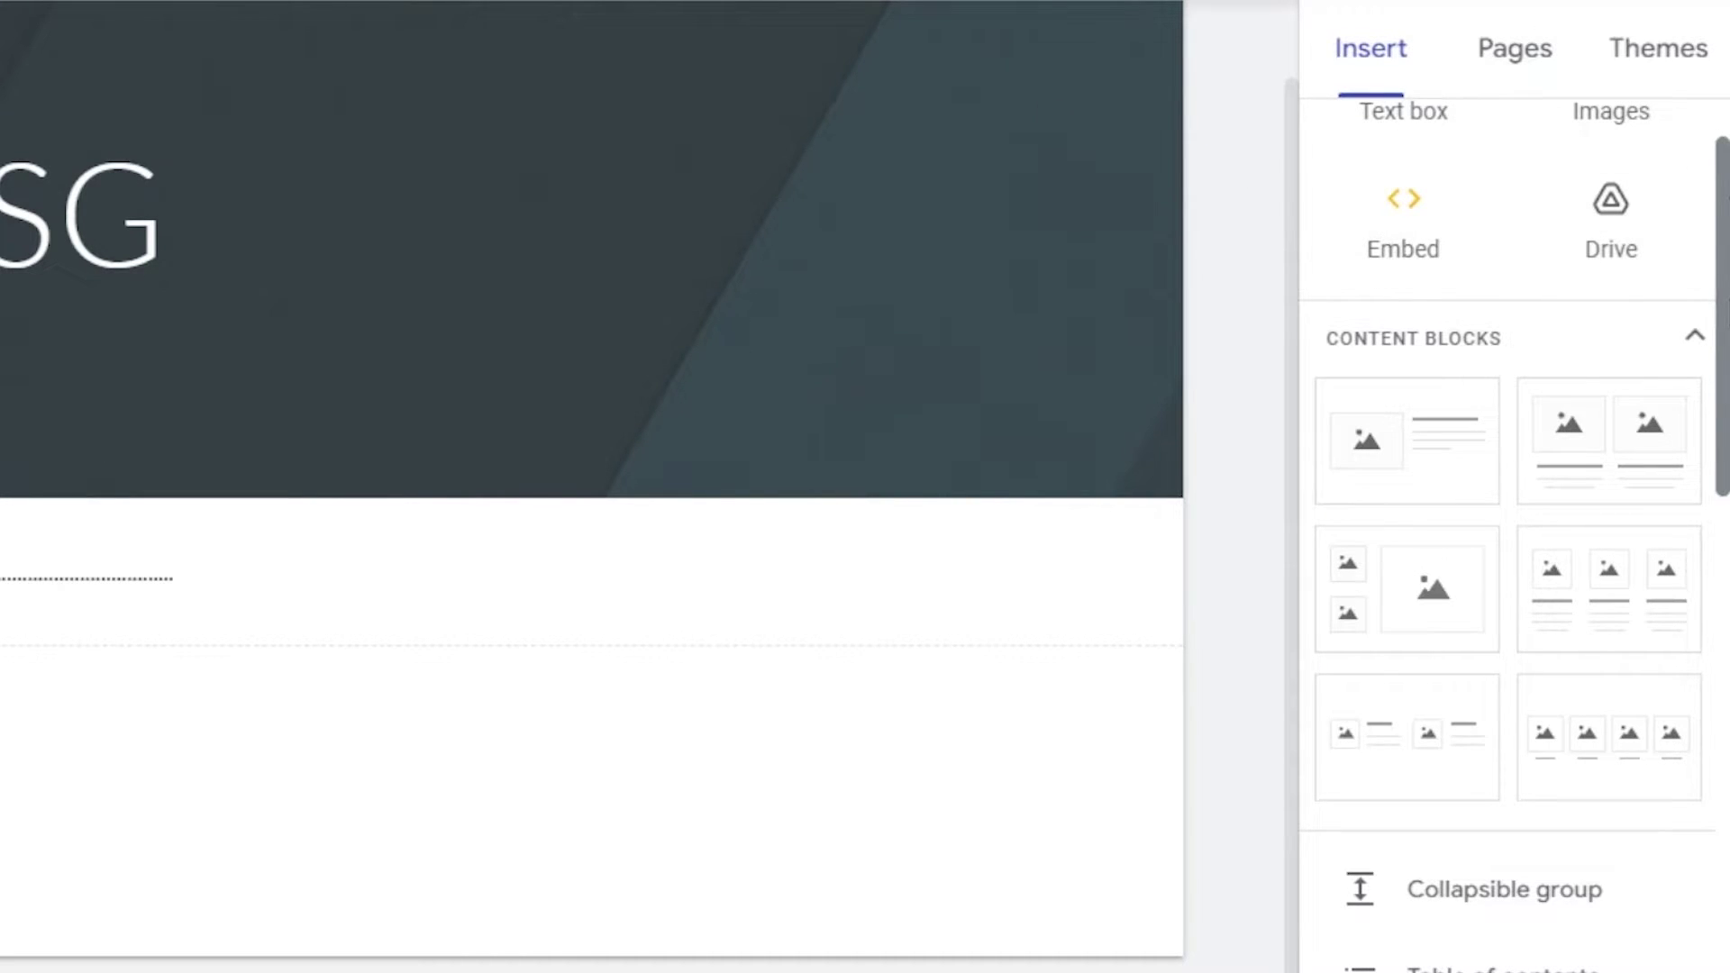
scroll(1514, 540, down, 8)
scroll(1514, 540, up, 4)
scroll(1514, 541, down, 3)
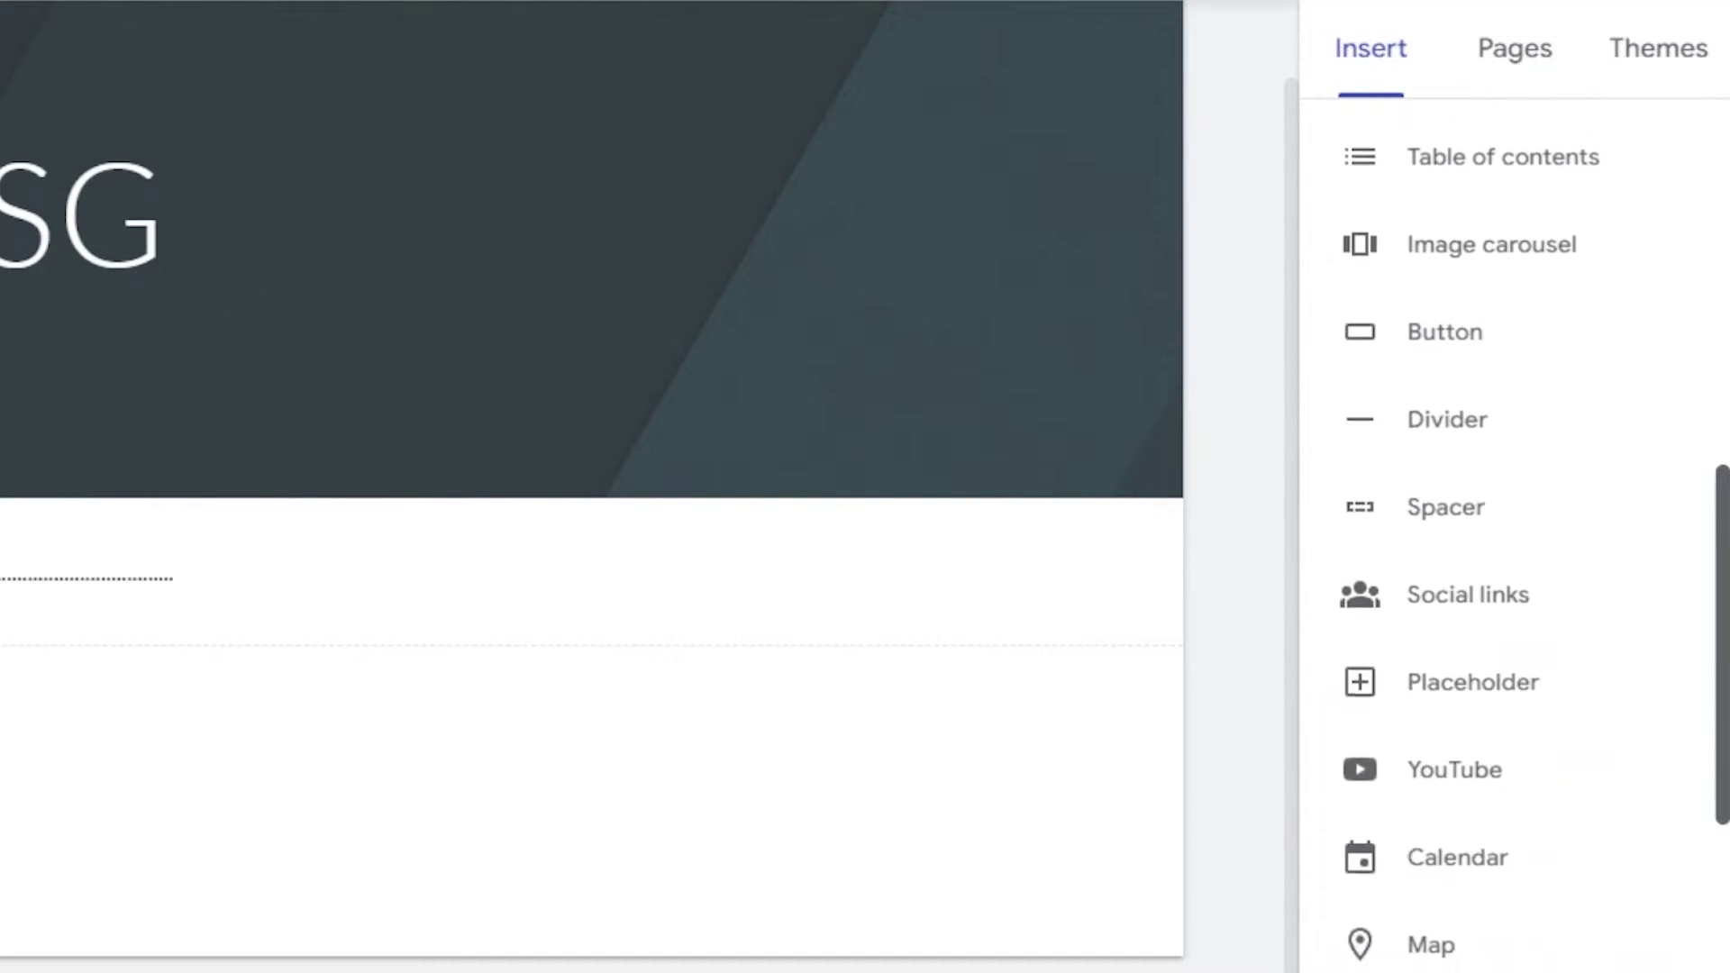
scroll(1514, 541, down, 5)
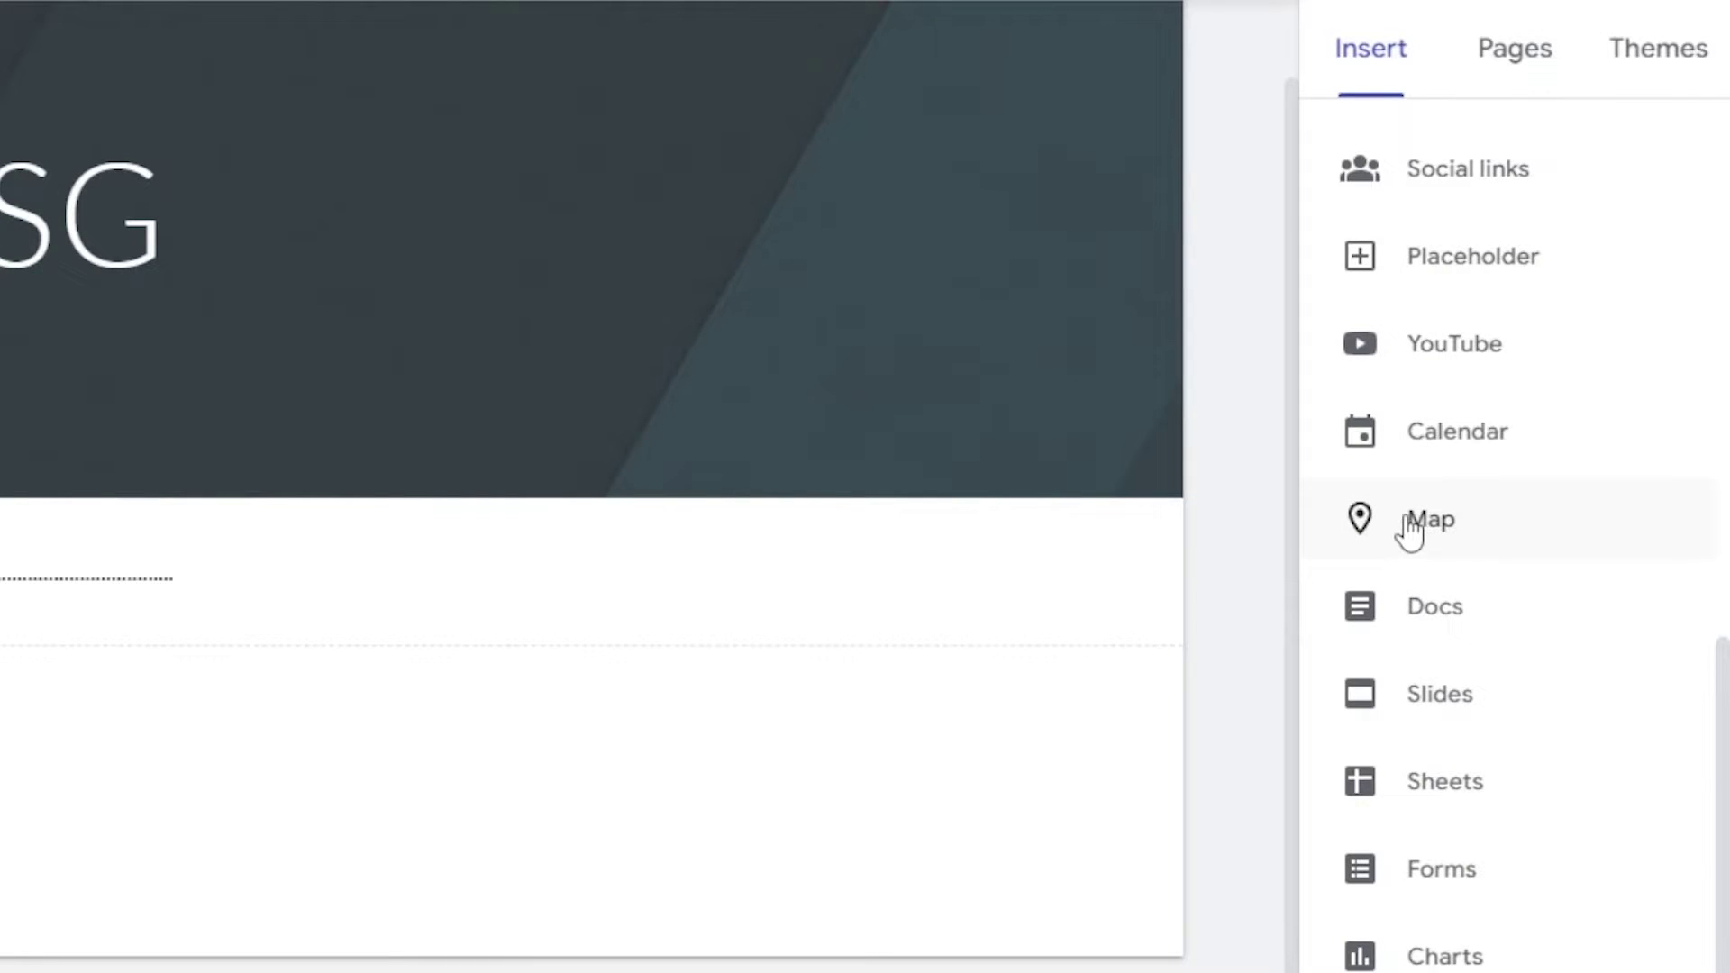
click(1468, 531)
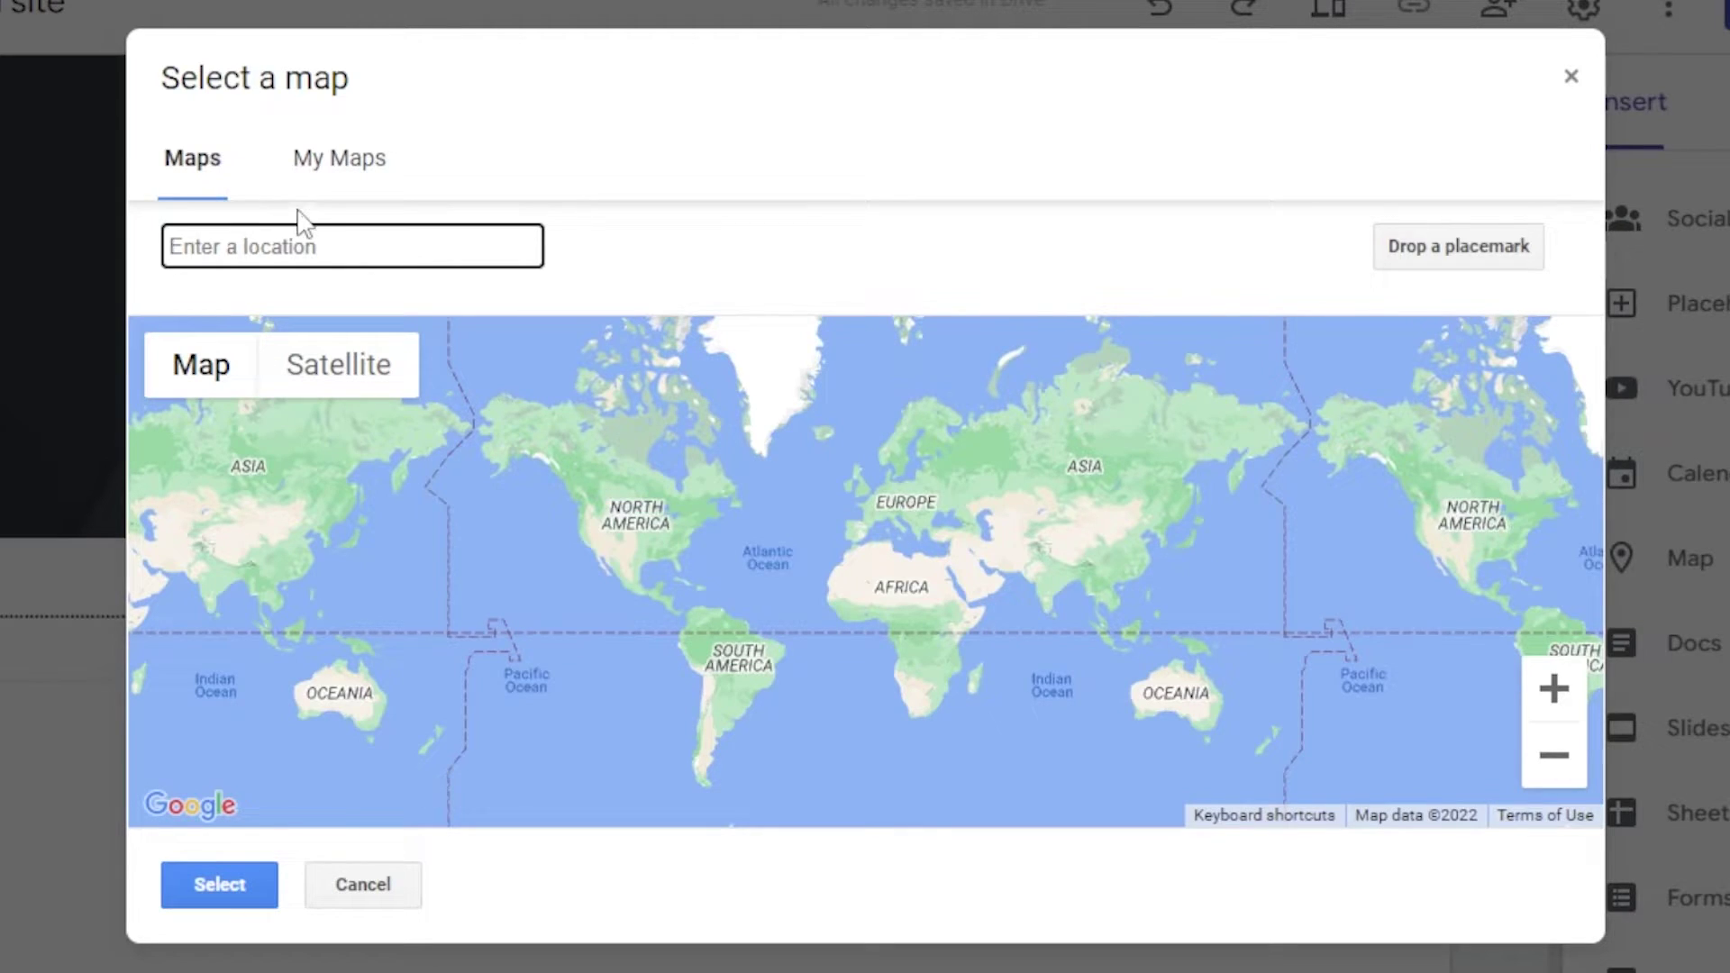
click(341, 171)
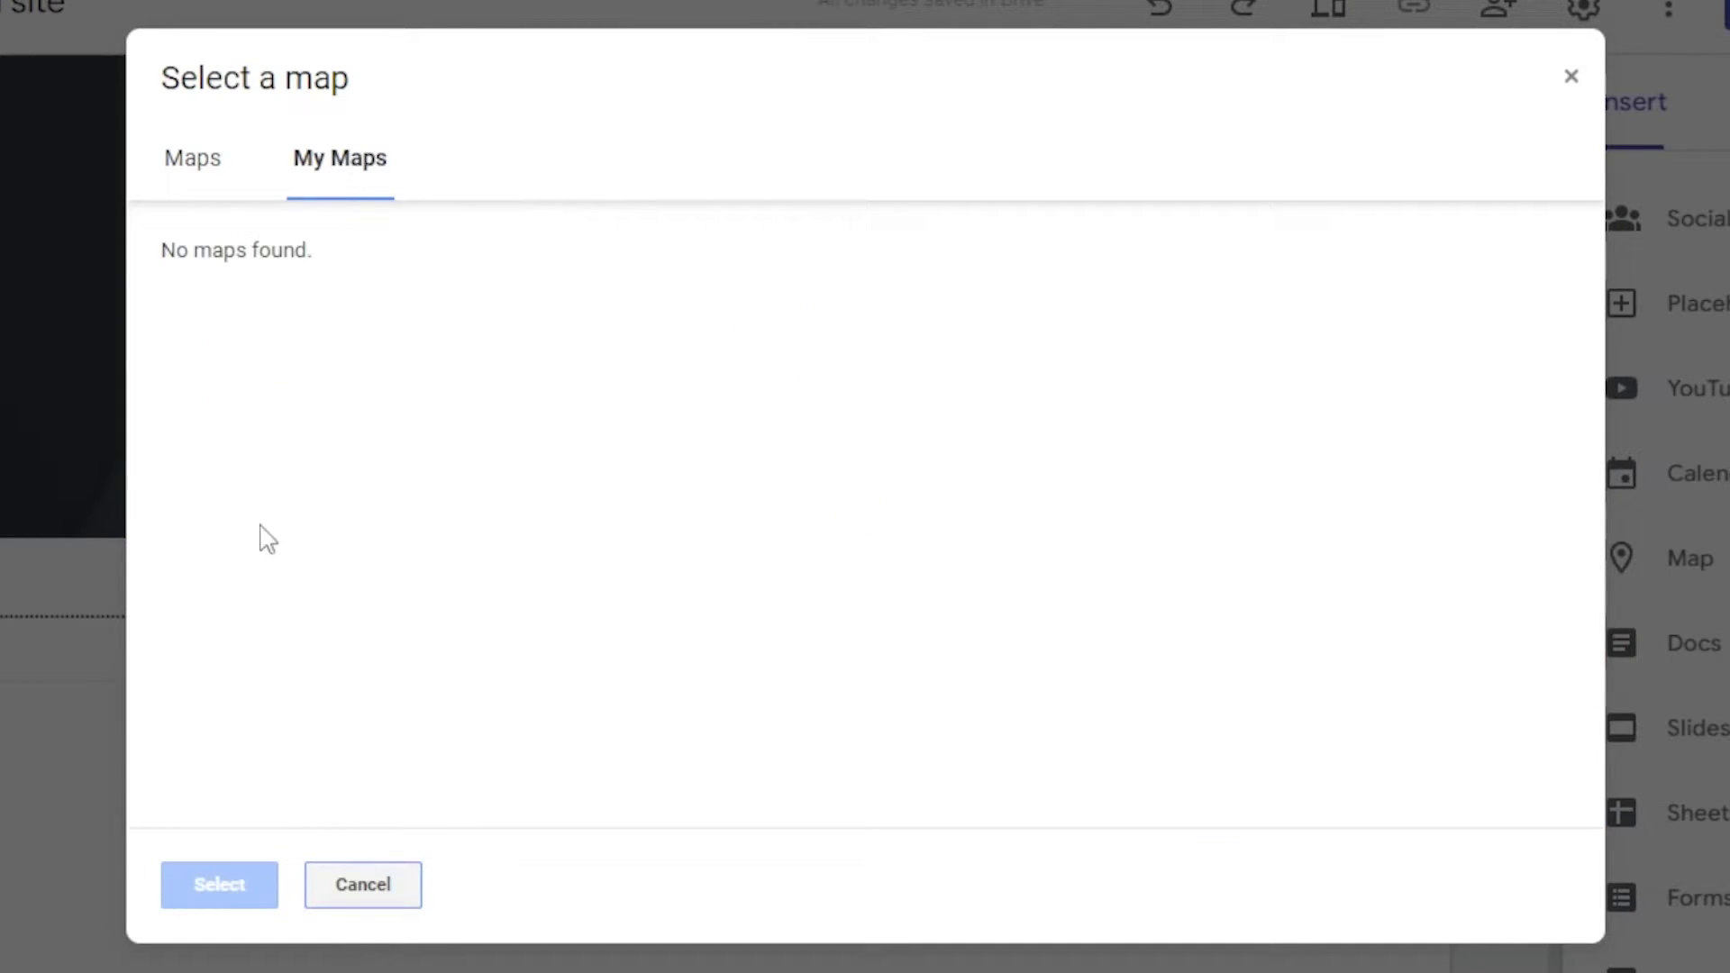
Find New York, NY, USA in the regular Maps search and insert that map into the page
click(200, 171)
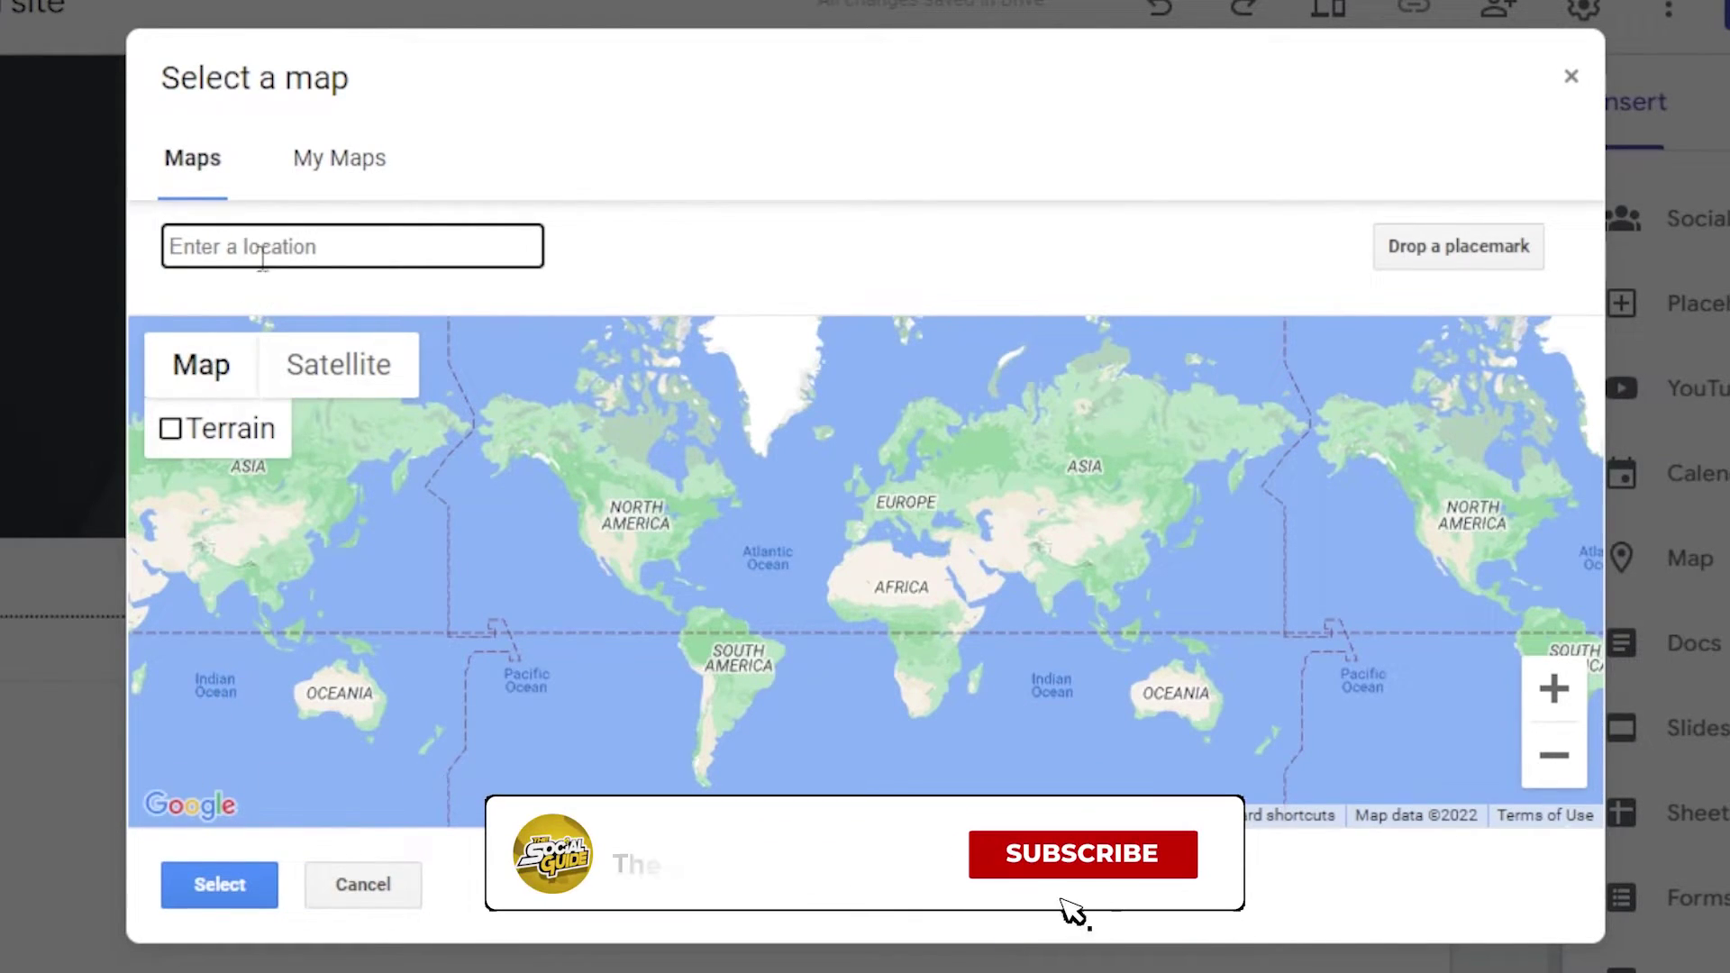
text(new)
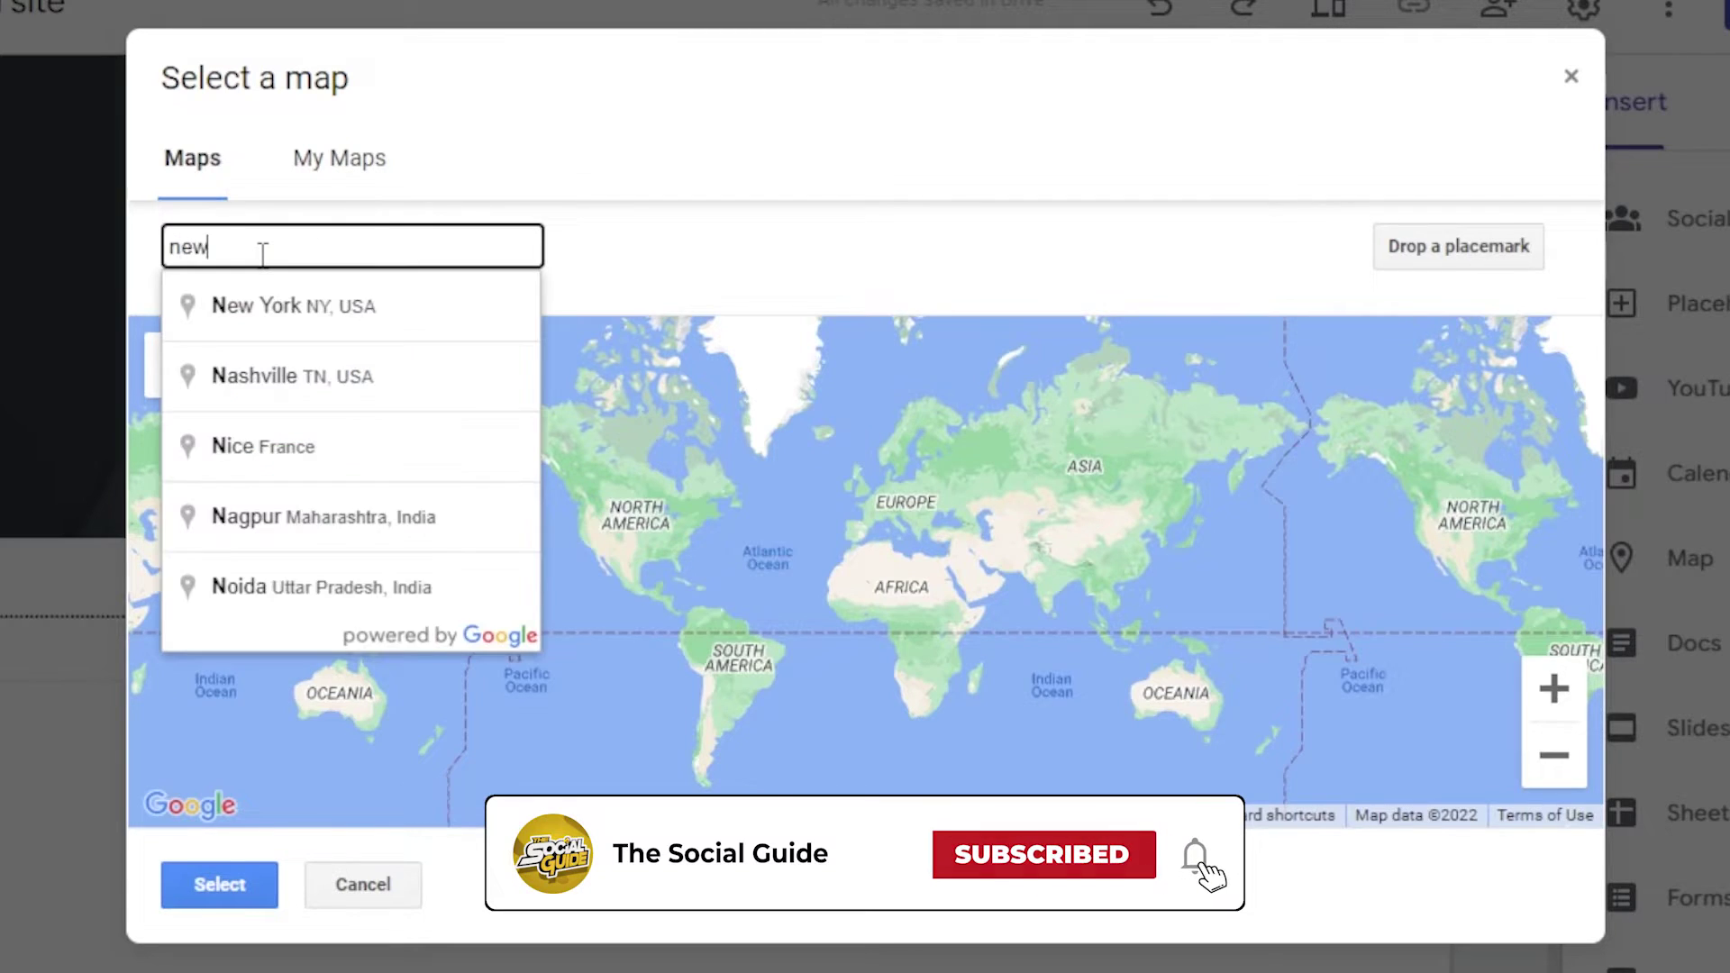
text(y)
click(304, 304)
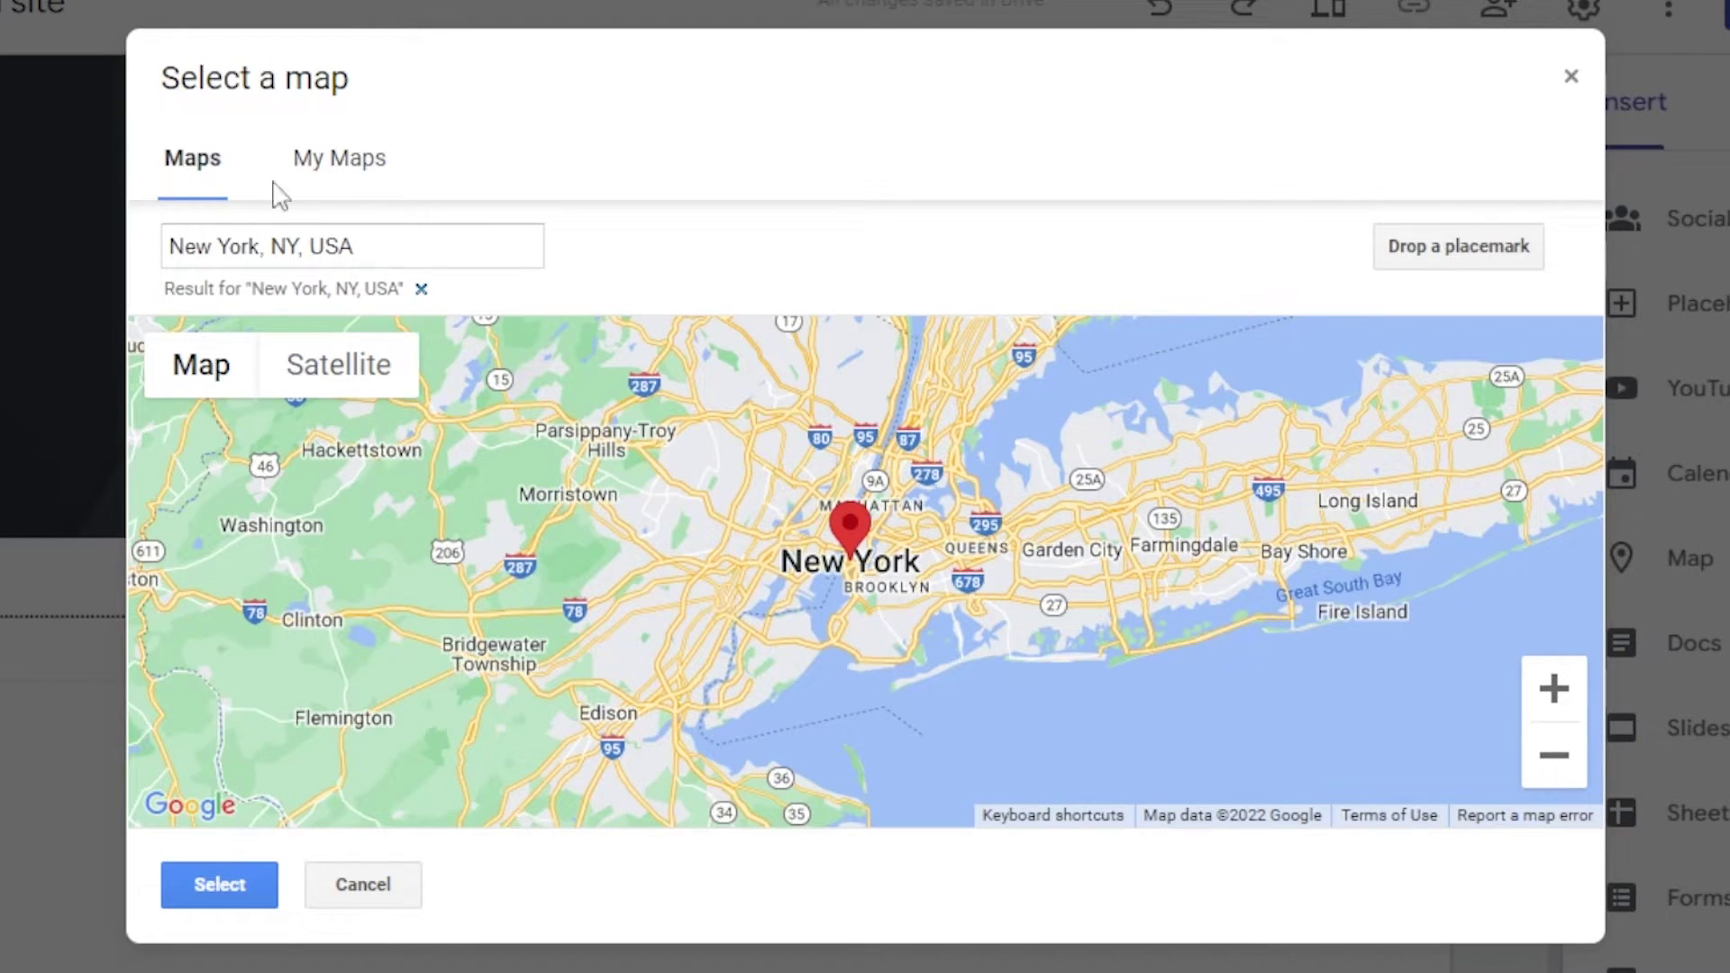
click(256, 874)
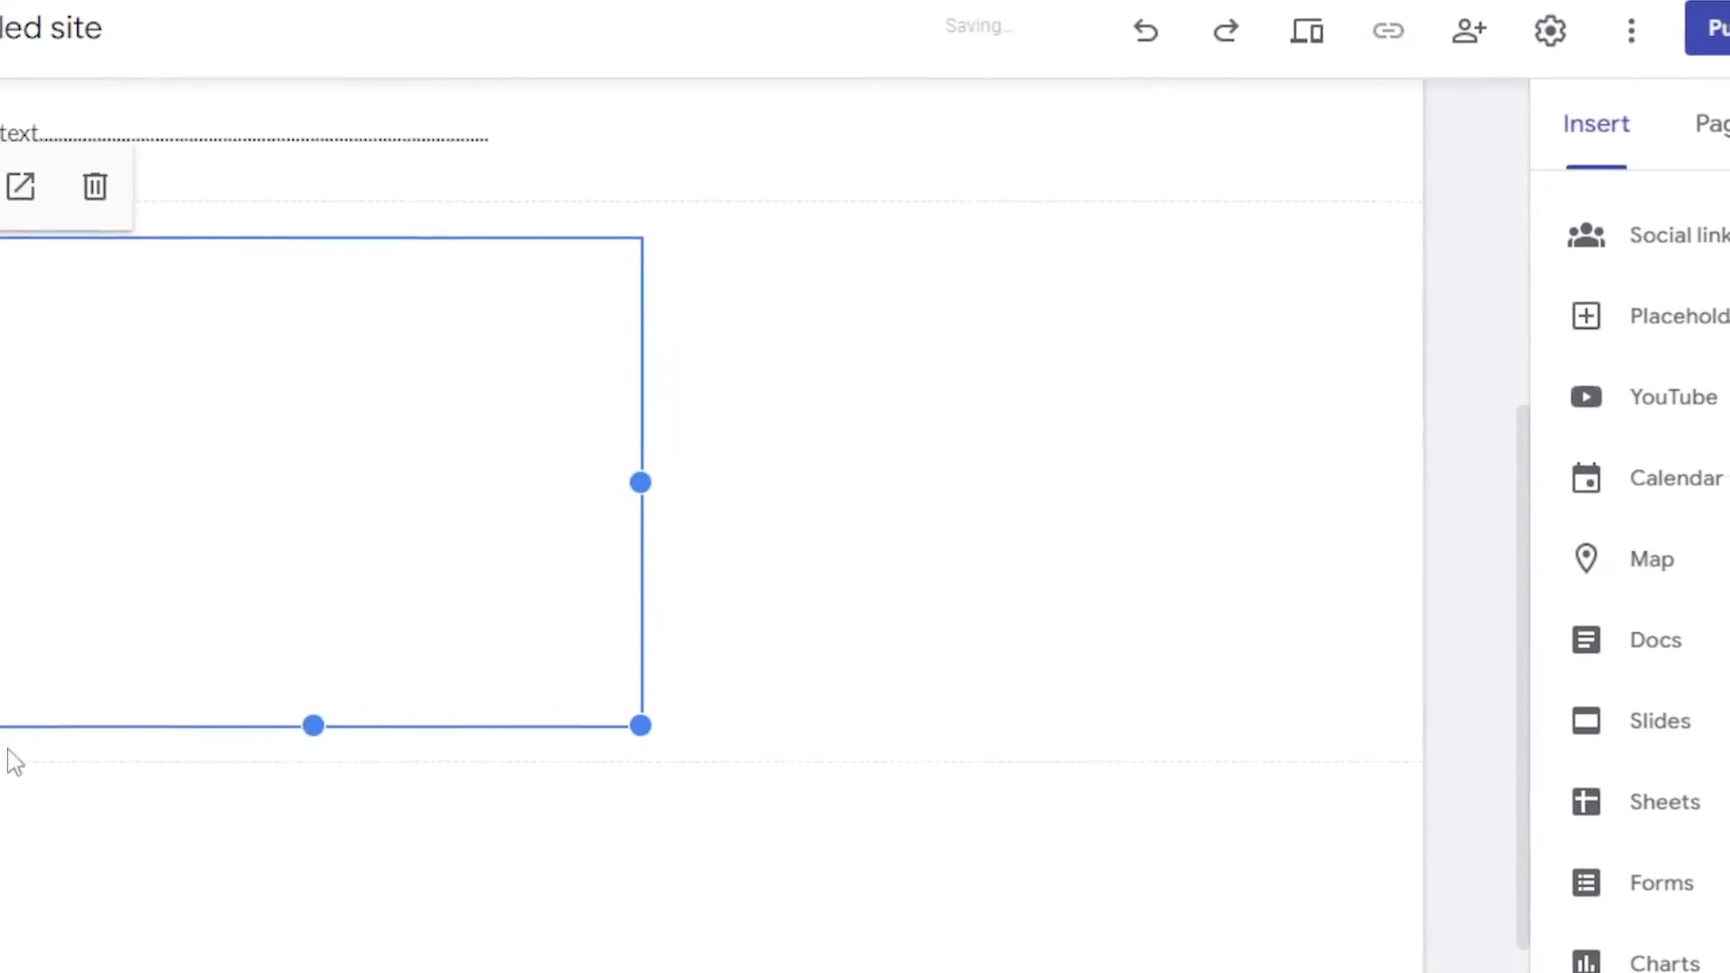
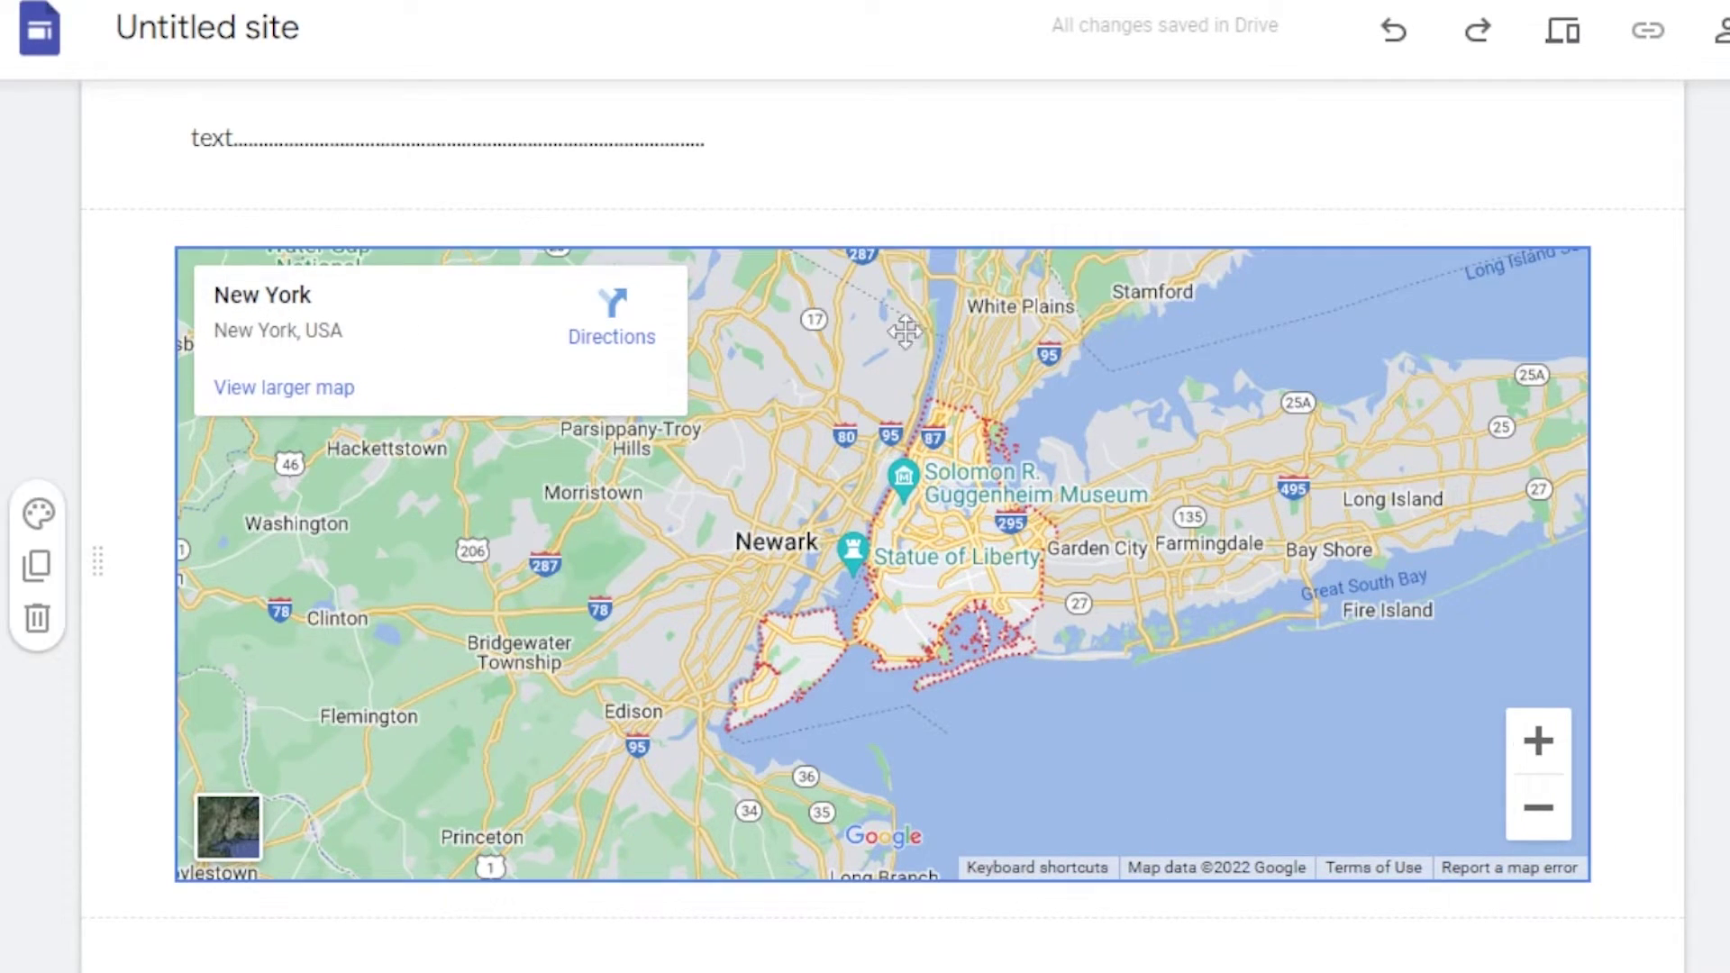
Review the New York map on the page and apply the Style 3 section colour to its section
scroll(904, 332, down, 3)
scroll(905, 331, up, 6)
scroll(904, 331, down, 3)
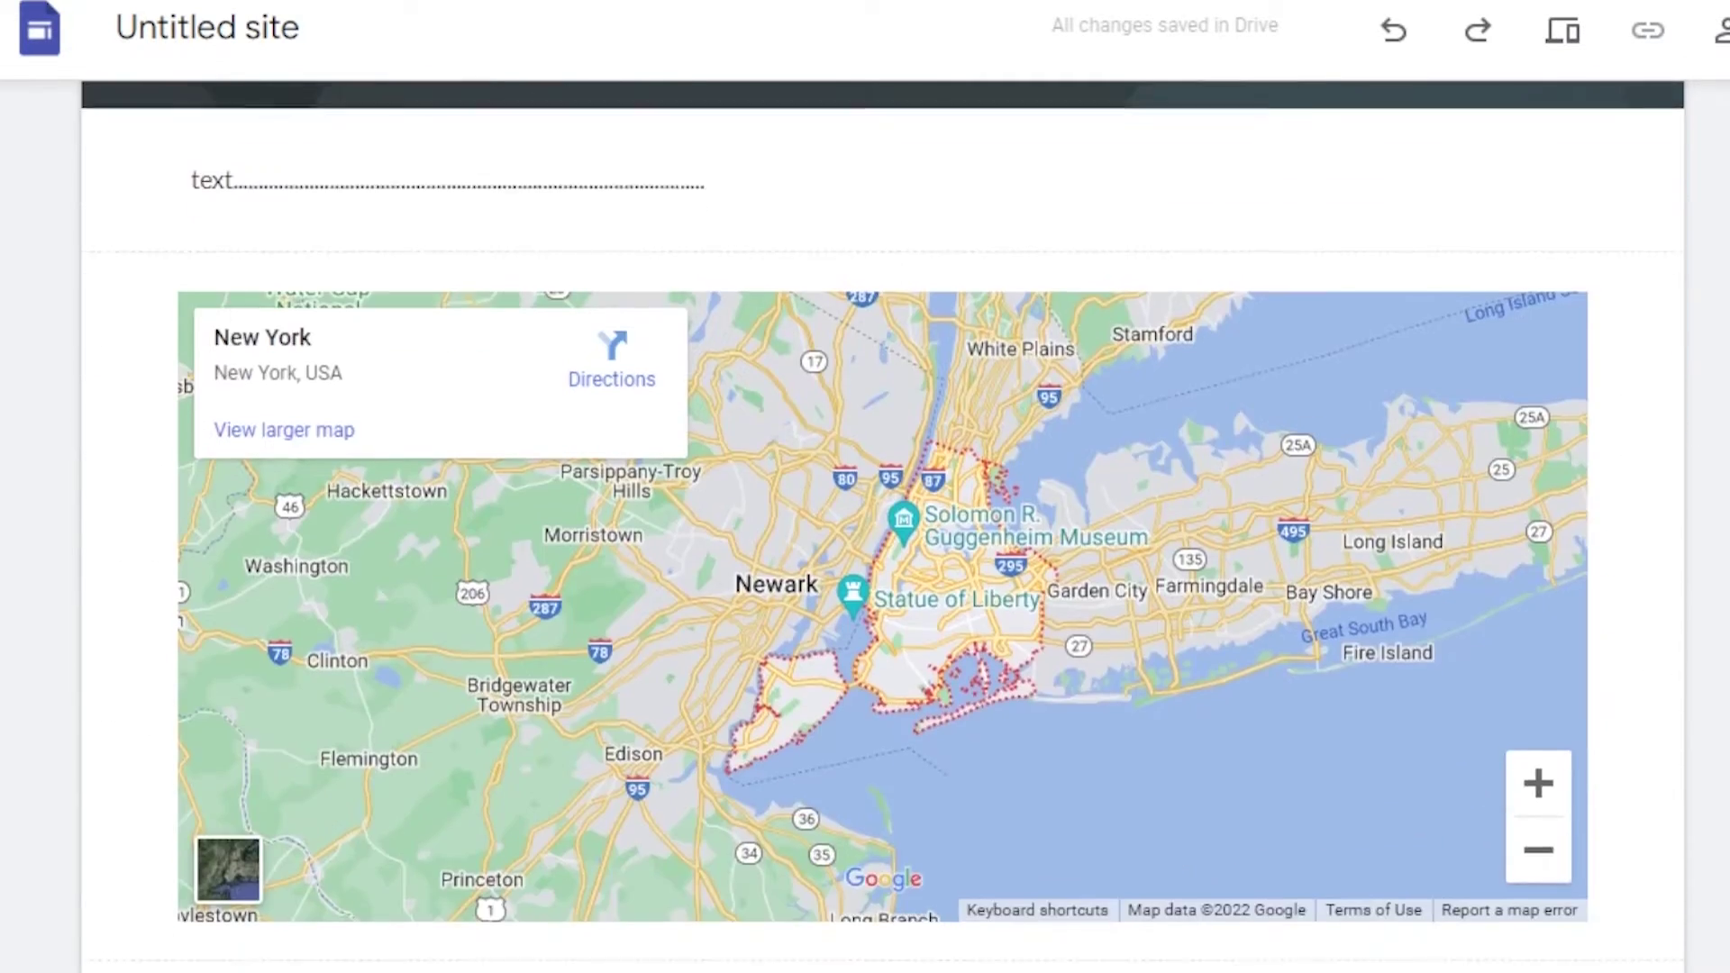
scroll(904, 332, down, 1)
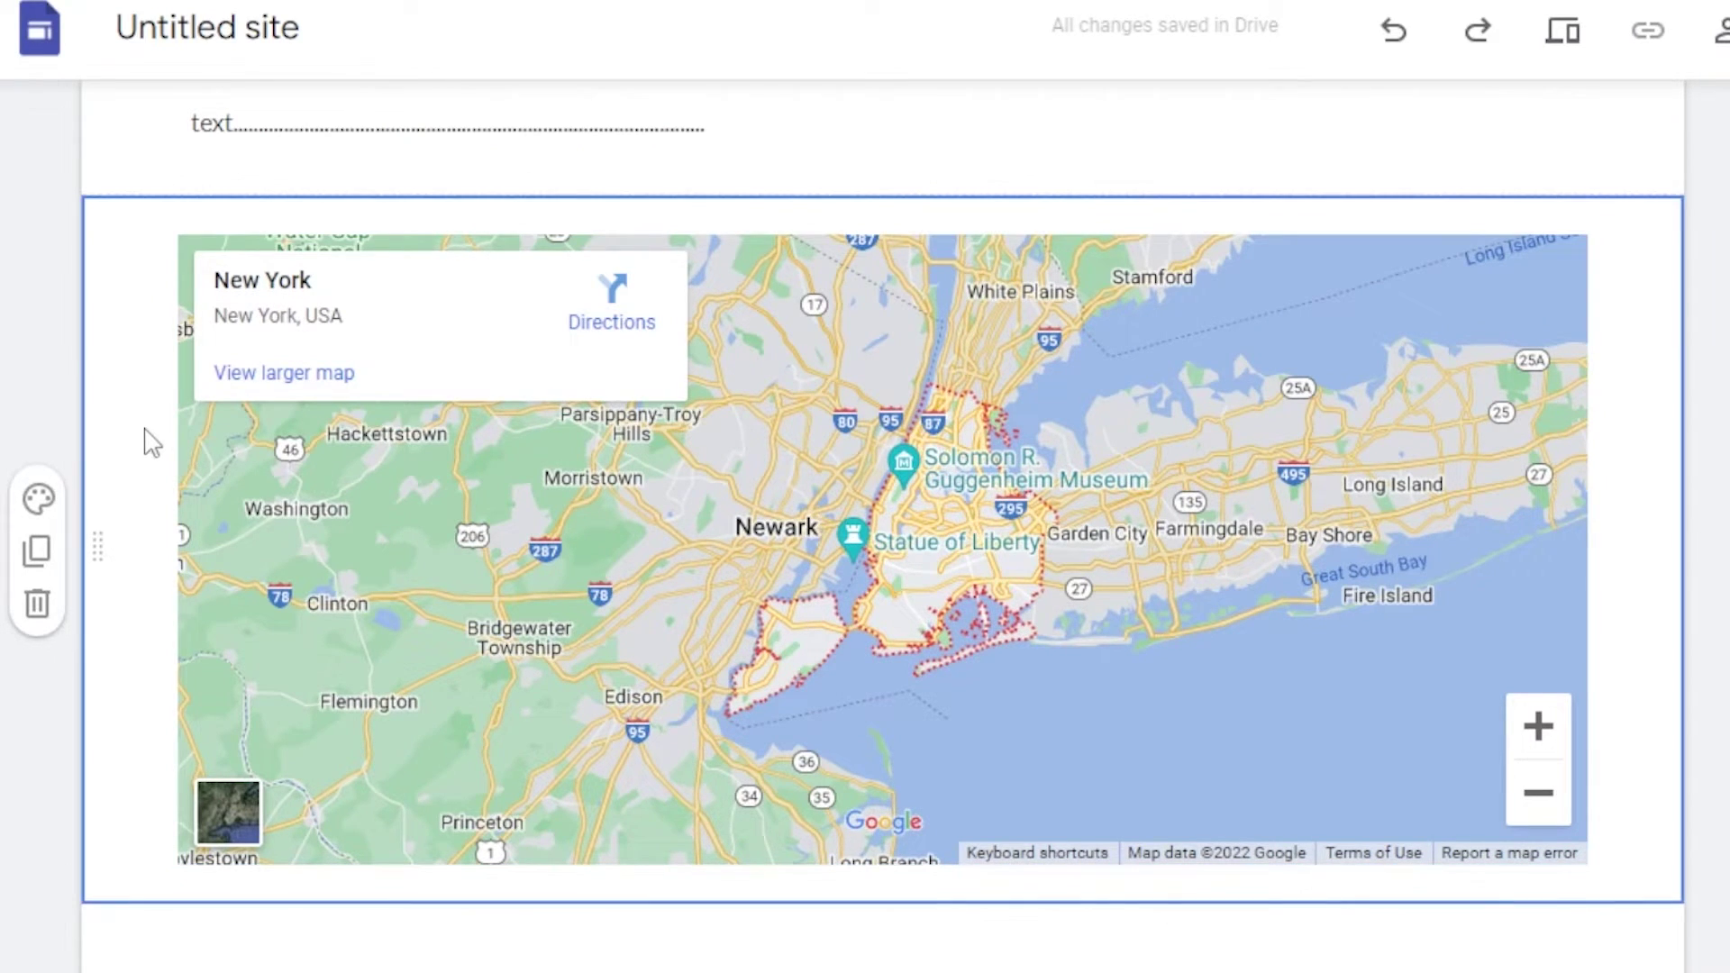
click(38, 498)
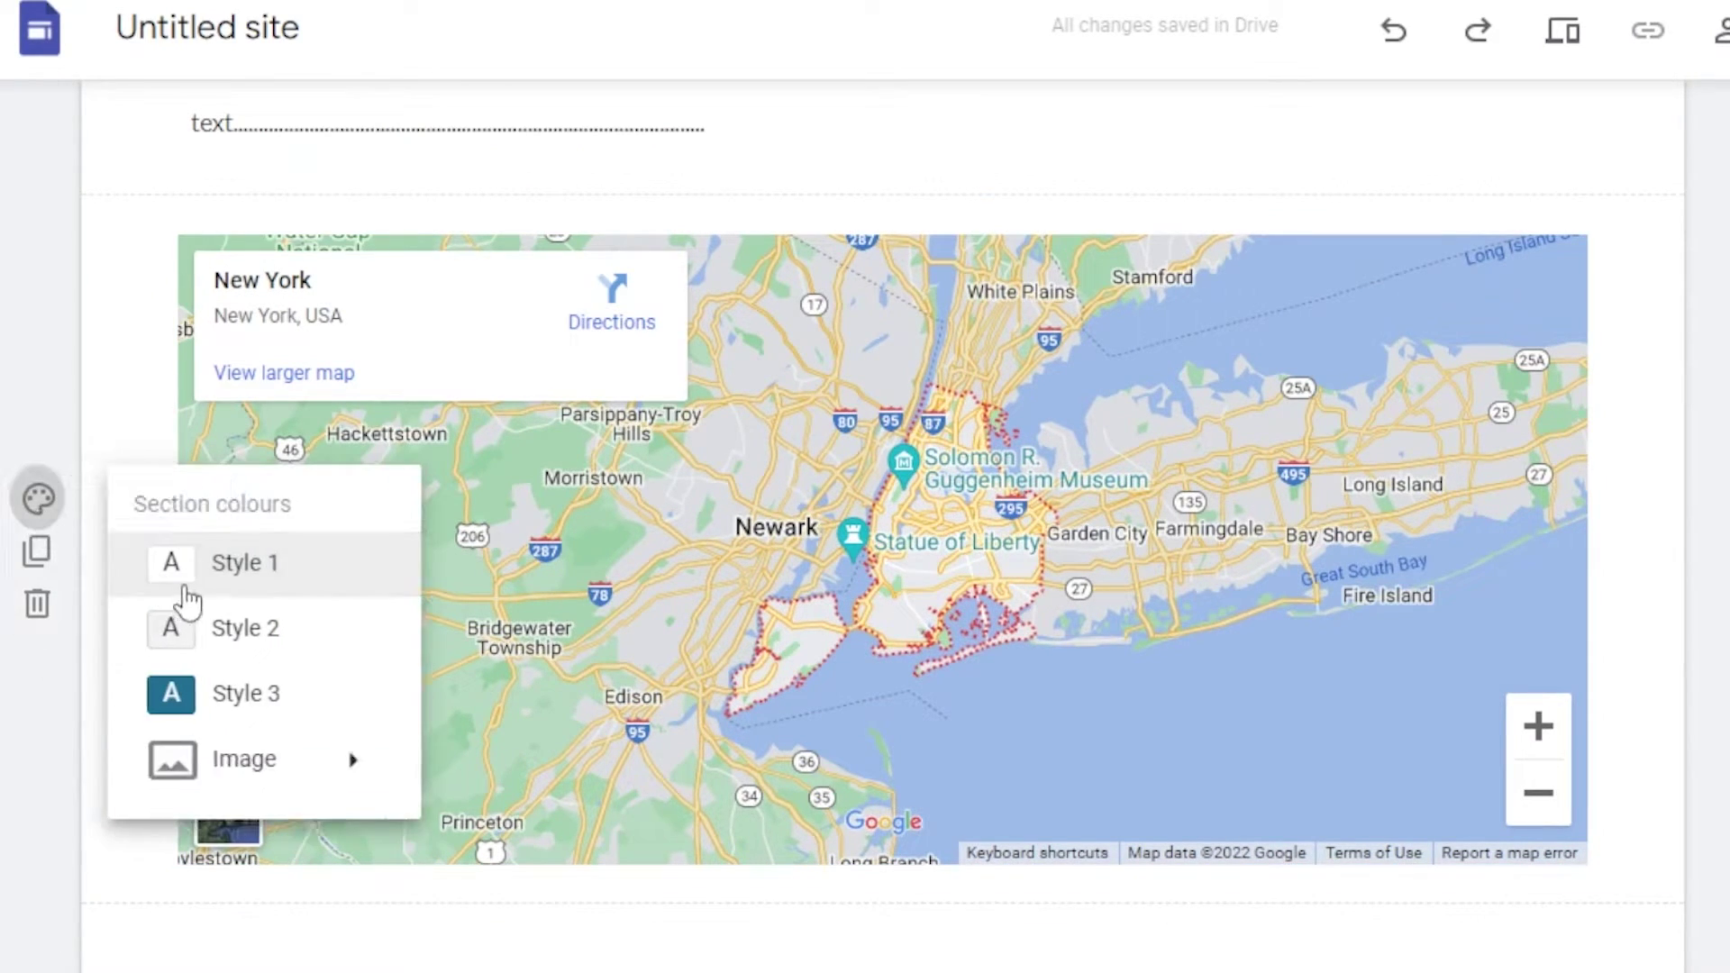
click(171, 696)
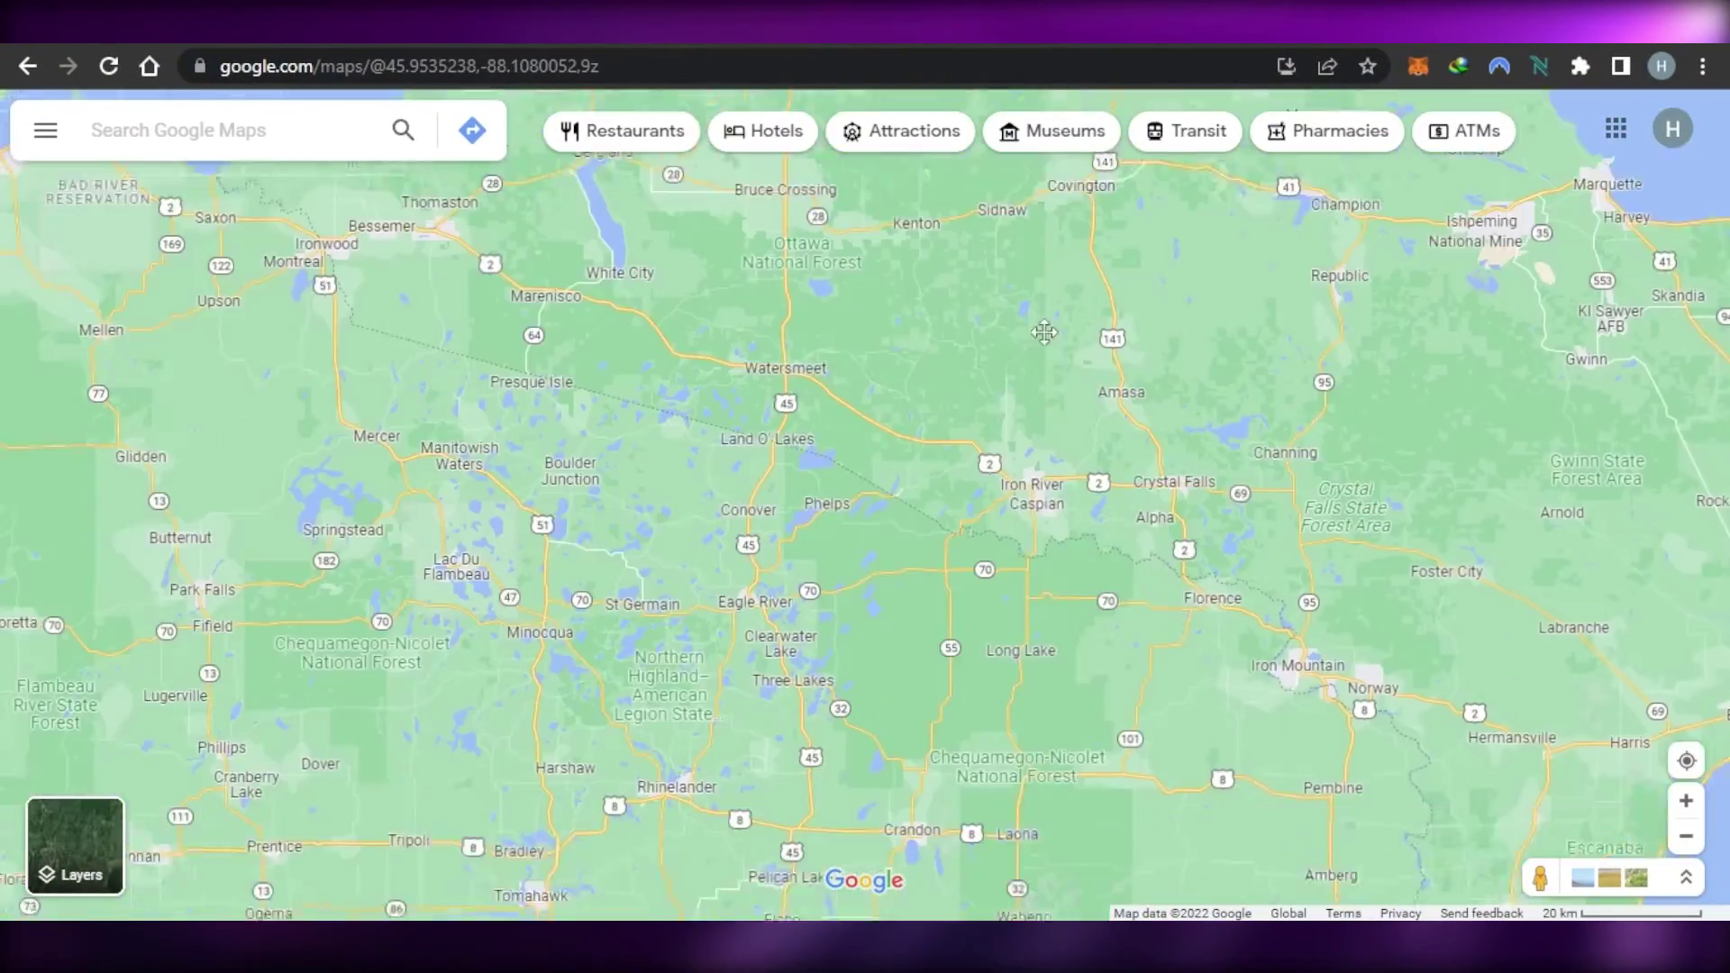
drag(1044, 333, 1104, 284)
drag(564, 859, 684, 268)
drag(722, 566, 723, 350)
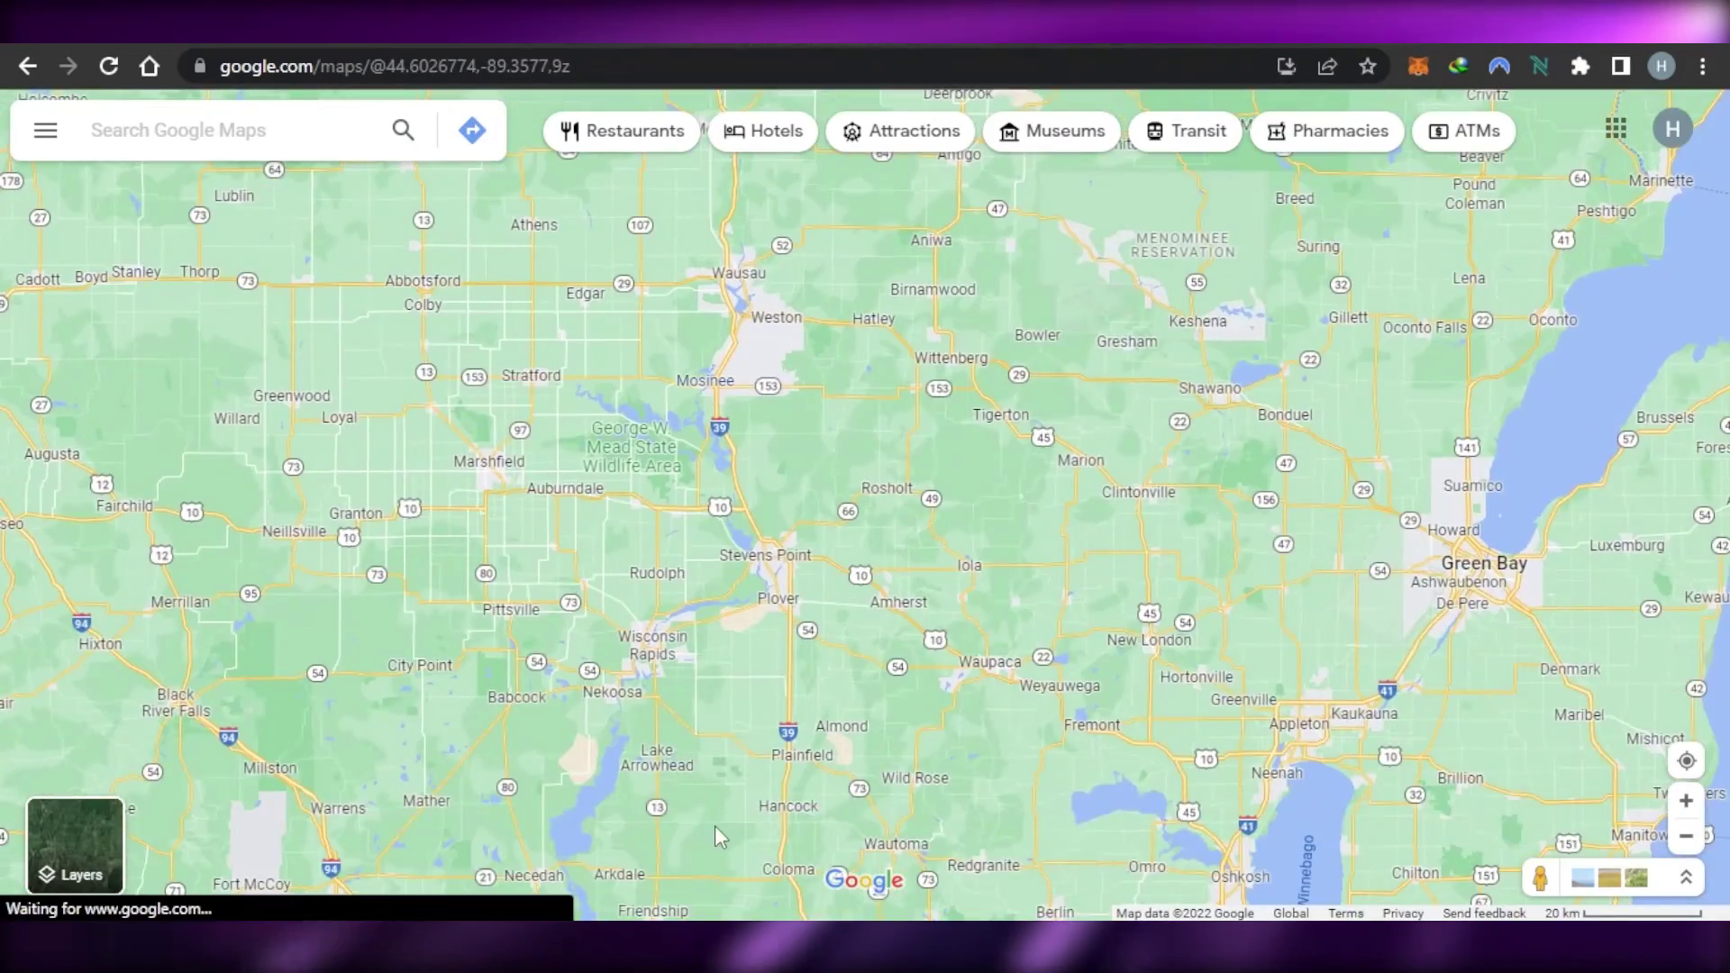
drag(715, 825, 676, 269)
drag(777, 717, 644, 188)
drag(739, 630, 639, 382)
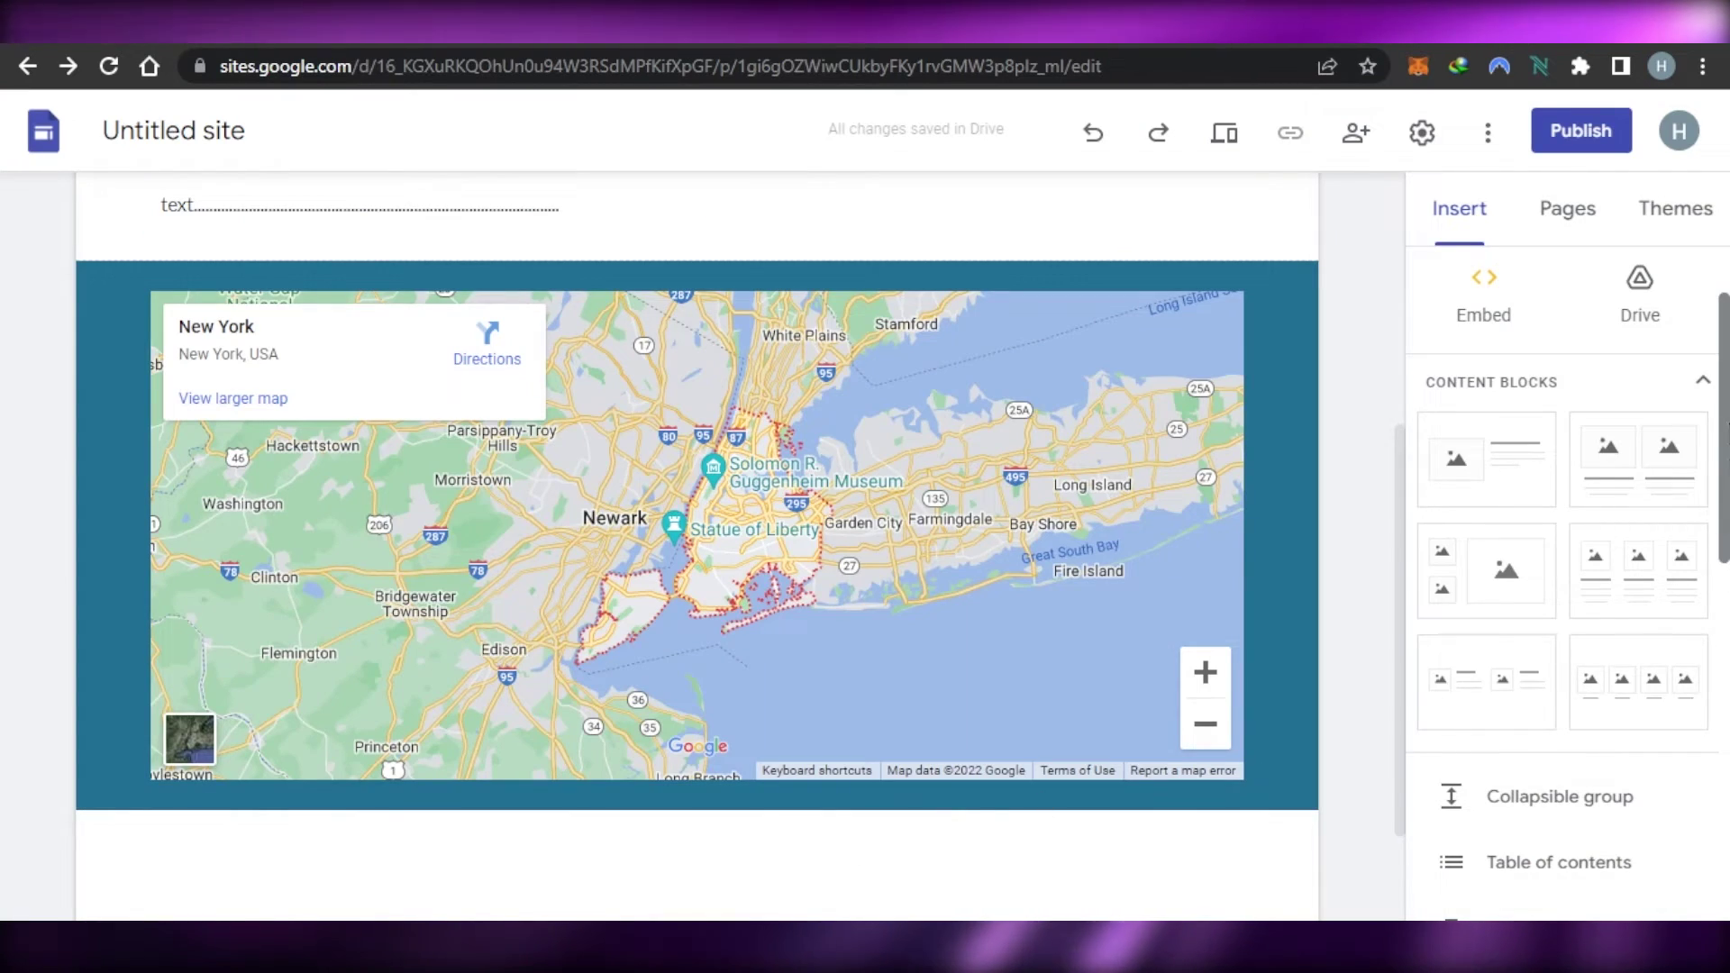
scroll(1568, 585, down, 8)
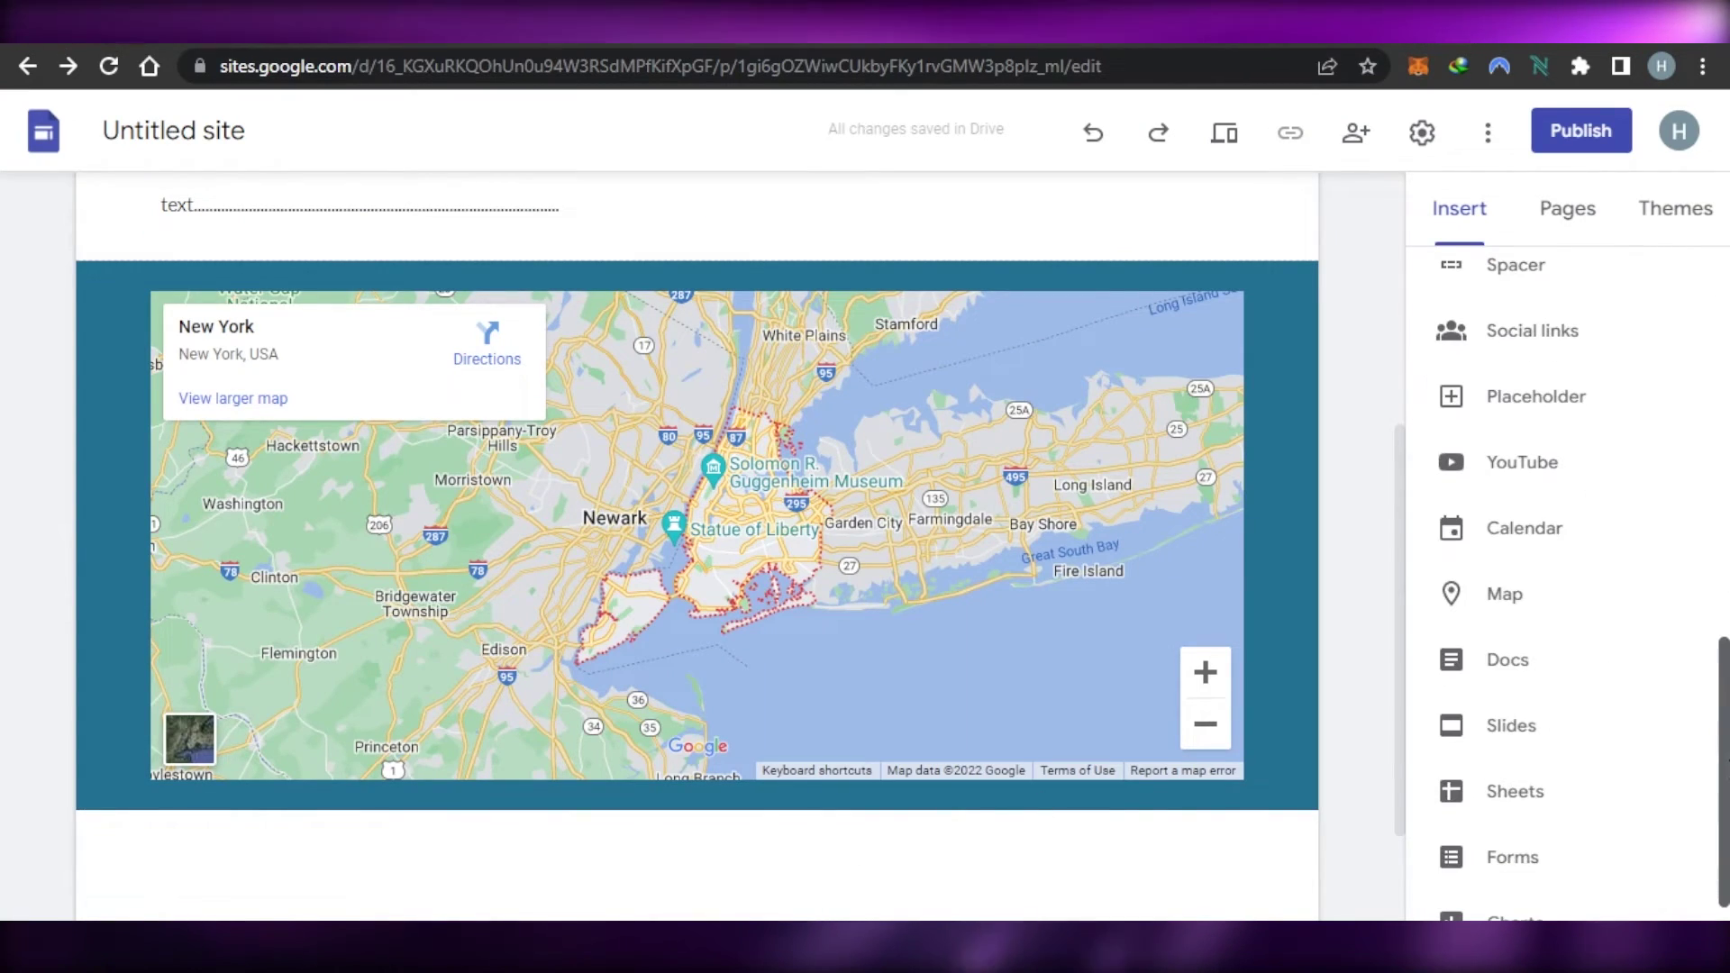